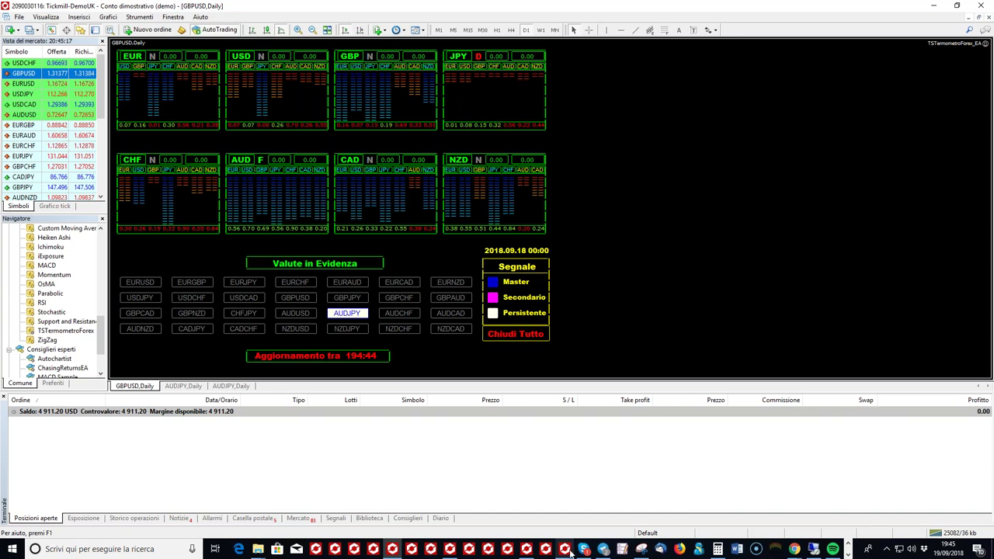
Step: Switch to the TickmillUK-Live03 trading terminal to view its currency strength dashboard
mouse_move(571, 551)
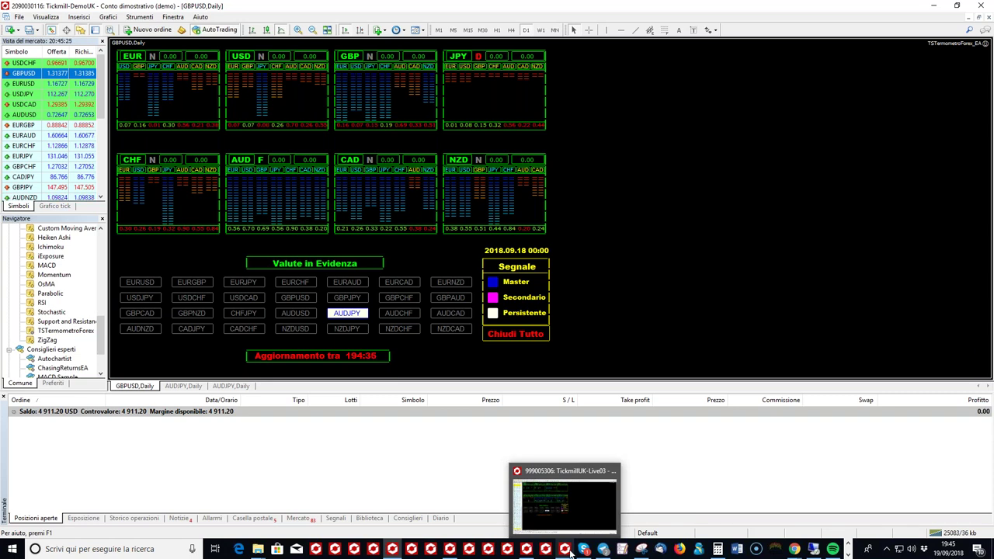
left_click(571, 551)
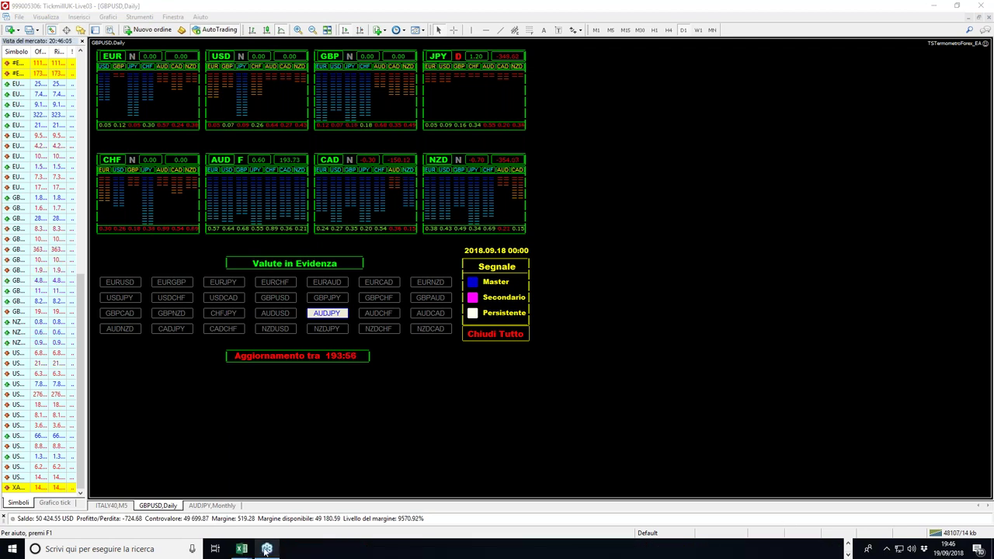
Step: Switch to the CORRELAZIONI TERMOMETRO FOREX workbook in Excel and open the sheet of the same name
mouse_move(241, 547)
left_click(295, 505)
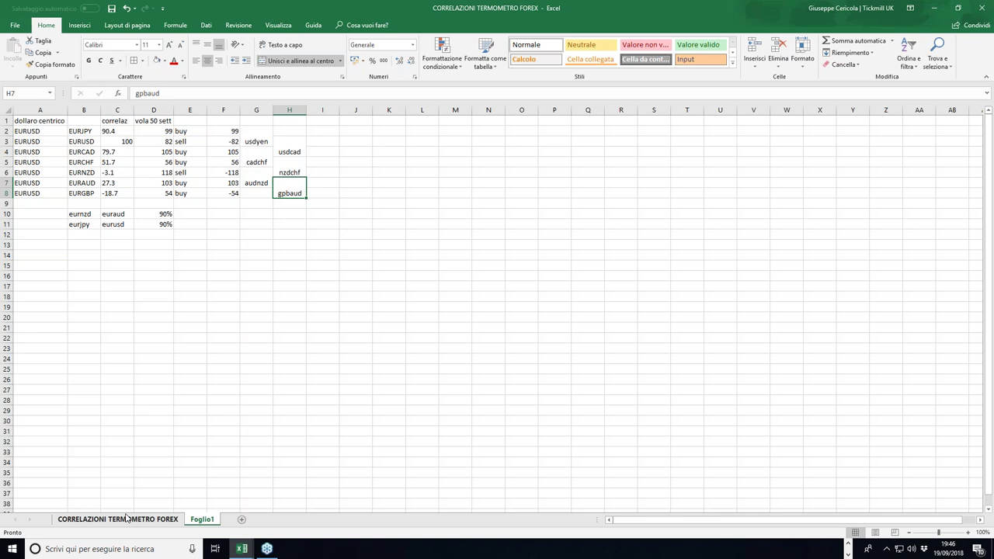
left_click(118, 519)
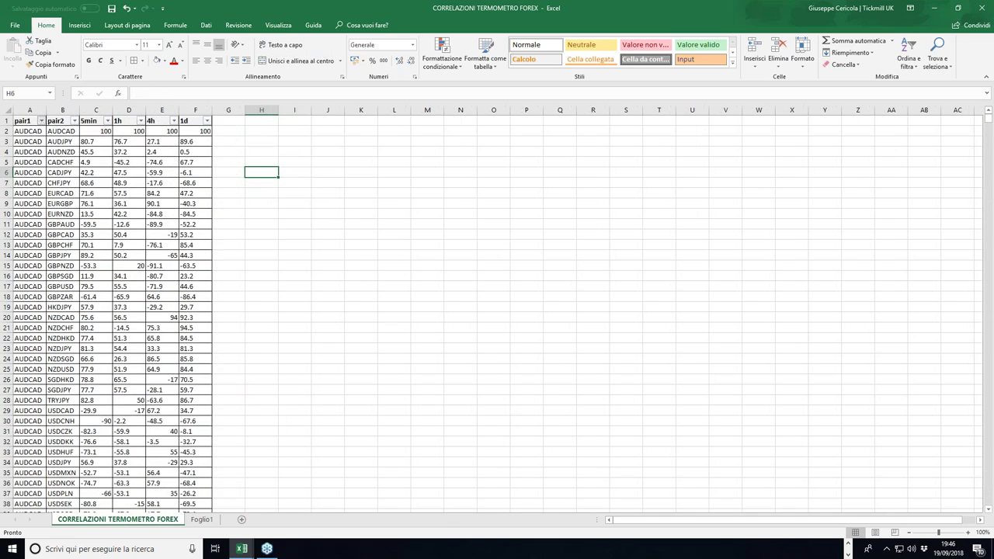
Step: Filter the pair1 column of the correlation table to show only EURUSD
left_click(41, 120)
left_click(31, 221)
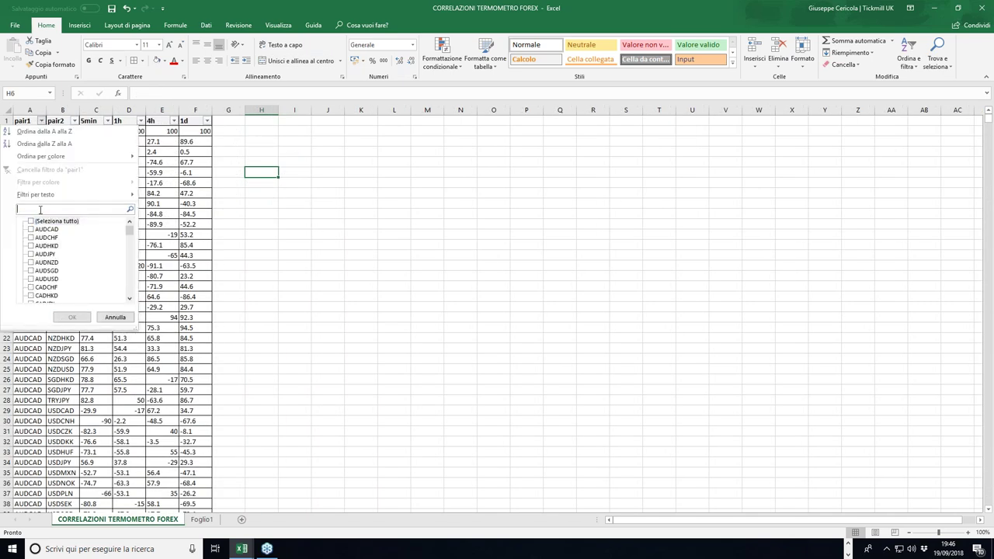
type("eurusd")
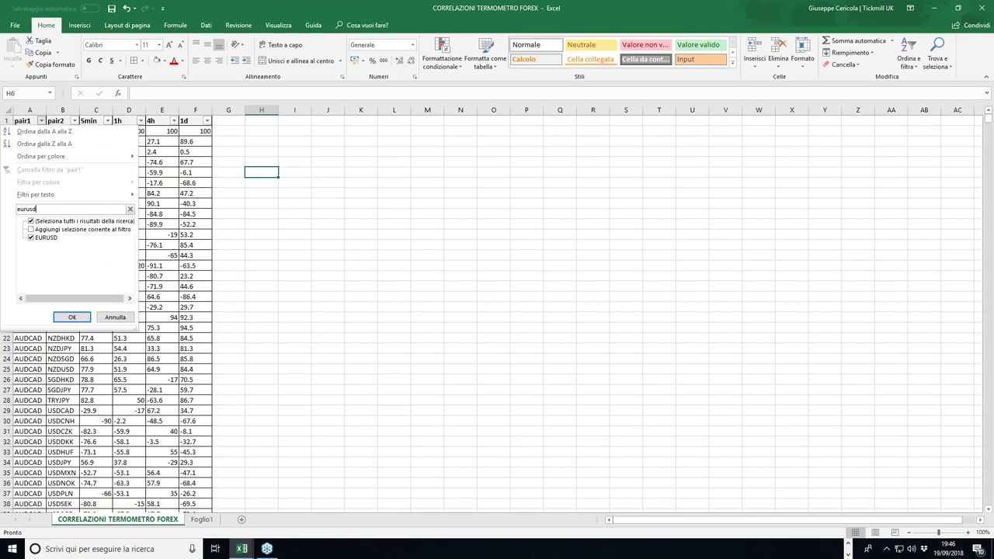
left_click(46, 240)
left_click(46, 240)
left_click(72, 316)
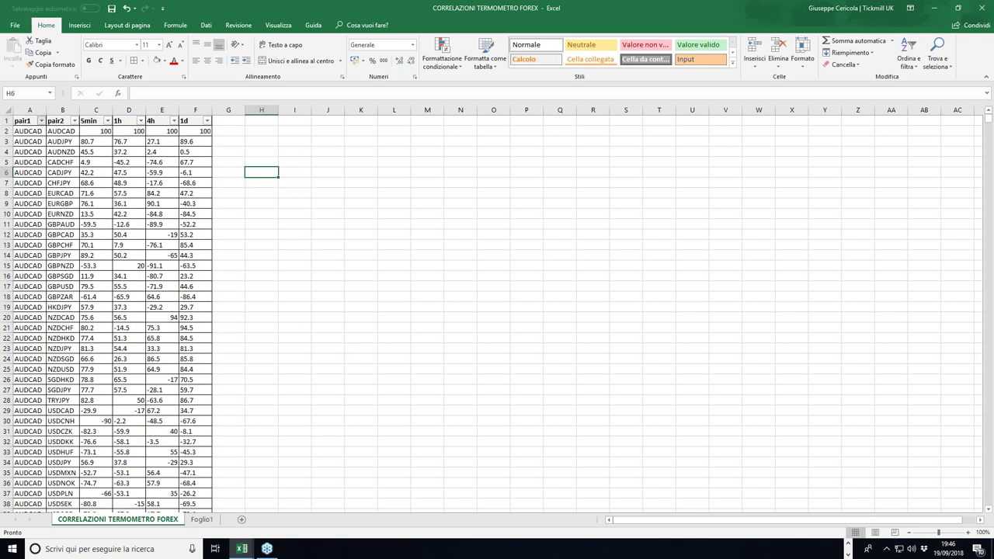
Step: Filter the pair2 column to EURAUD, EURCAD, EURCHF, EURGBP, EURJPY and EURUSD
left_click(77, 120)
left_click(62, 221)
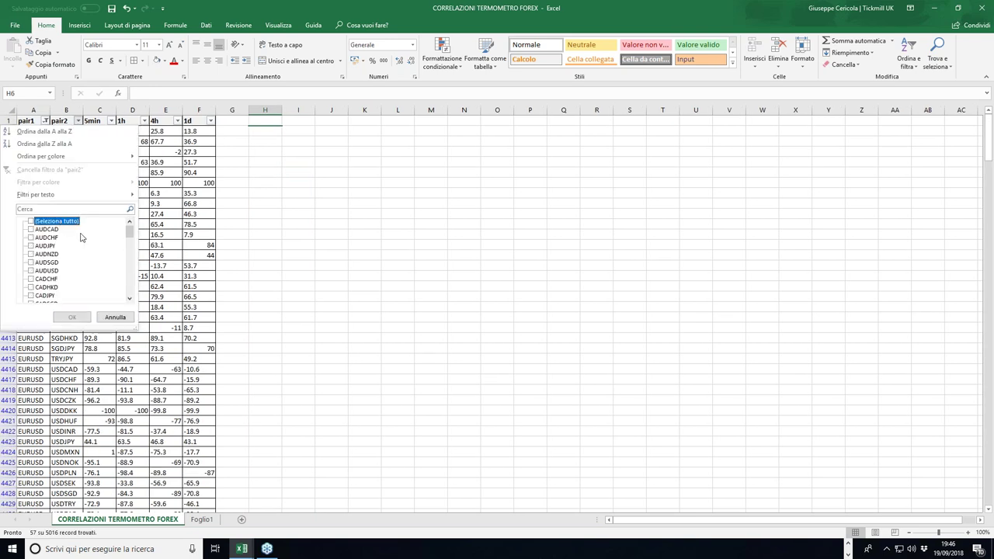
mouse_move(129, 232)
left_mouse_down()
mouse_move(129, 294)
mouse_move(129, 237)
left_mouse_up()
scroll(59, 276, "down", 3)
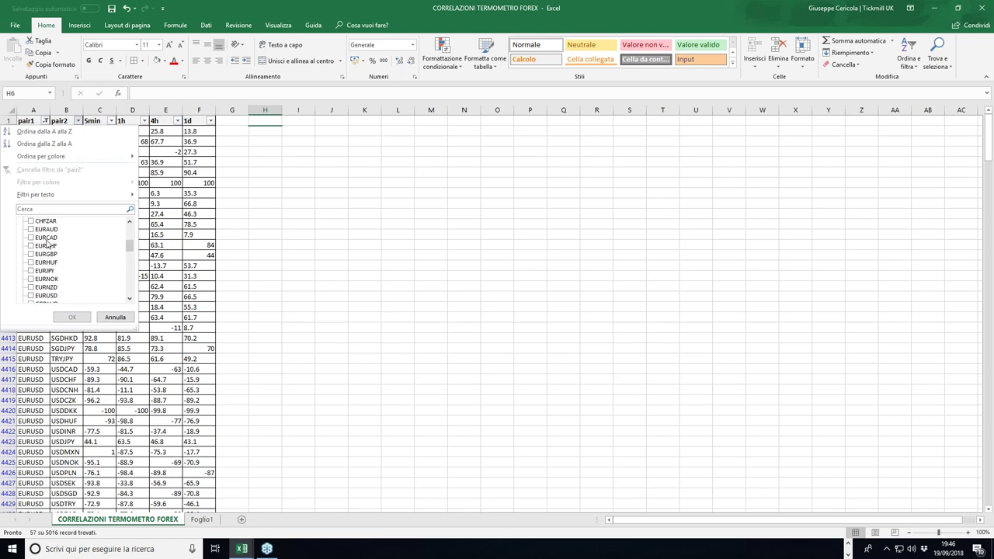
left_click(30, 230)
left_click(30, 237)
left_click(30, 245)
left_click(31, 254)
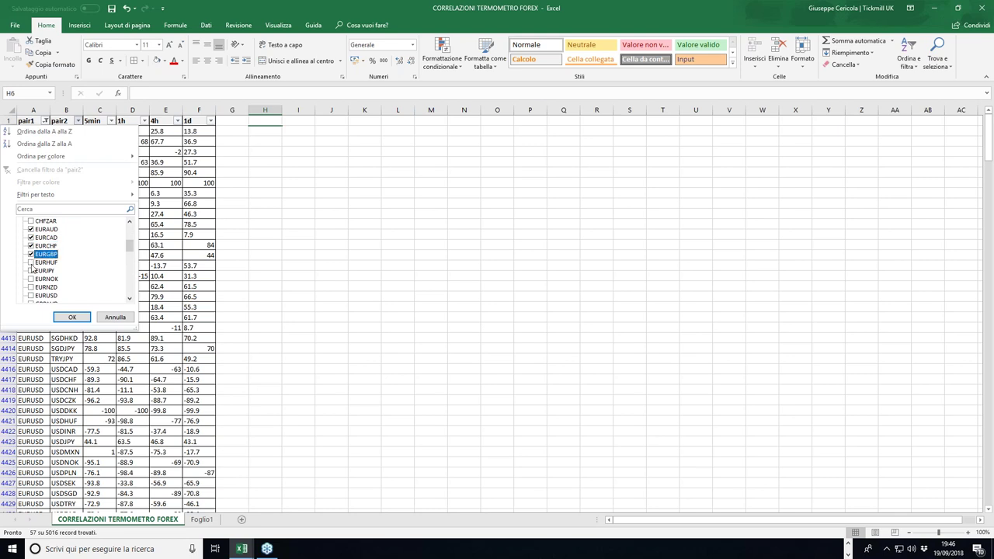
left_click(31, 270)
scroll(46, 273, "down", 1)
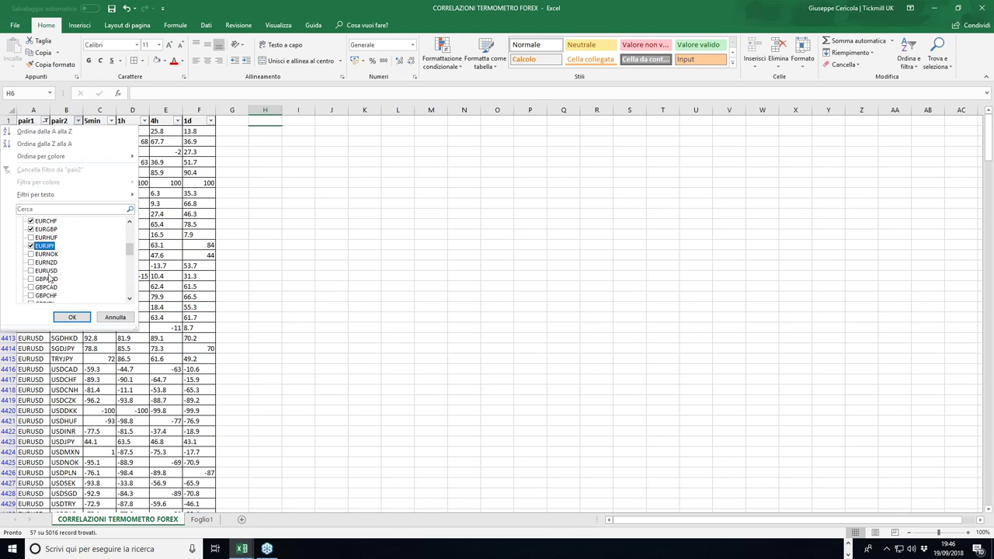
left_click(31, 271)
scroll(43, 284, "up", 3)
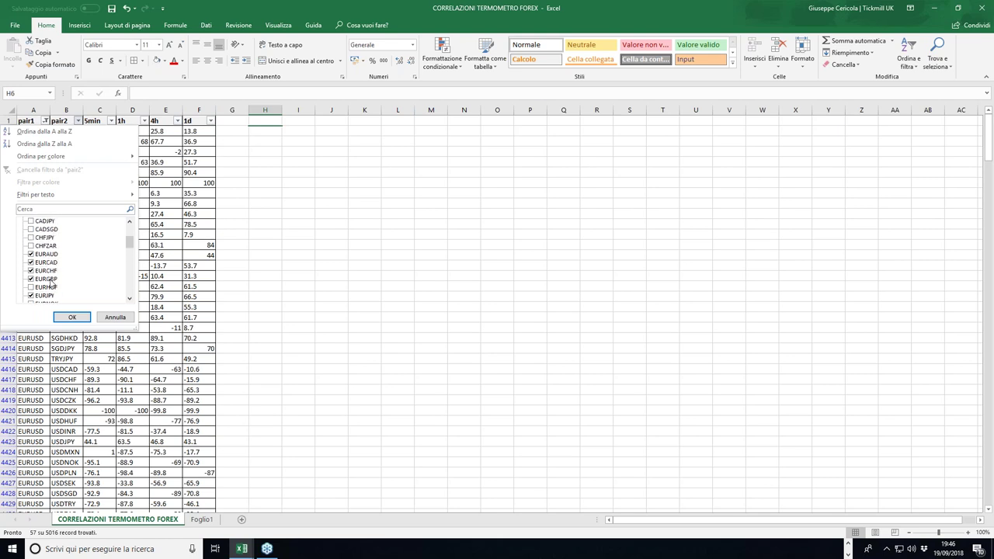
scroll(59, 273, "down", 3)
scroll(60, 282, "down", 3)
scroll(60, 282, "up", 3)
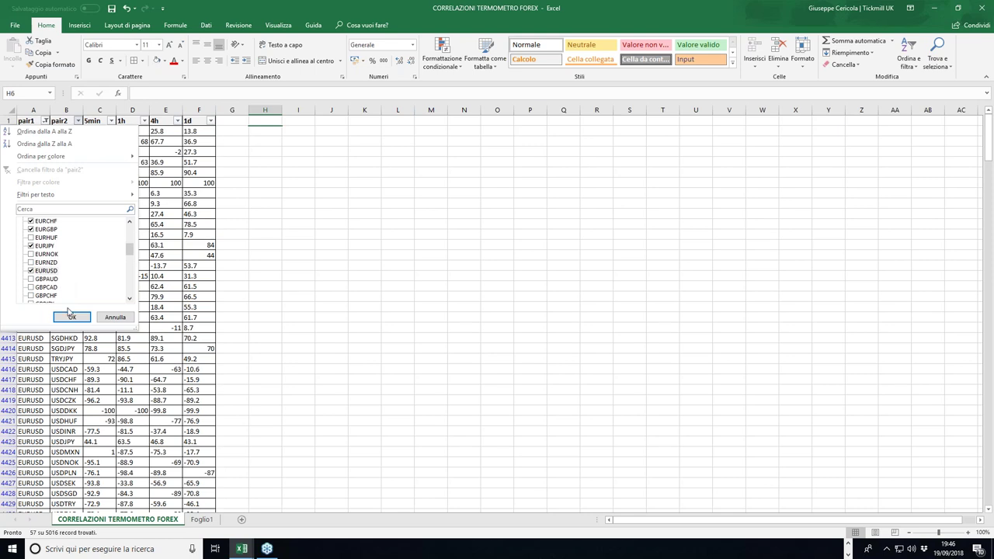
left_click(71, 316)
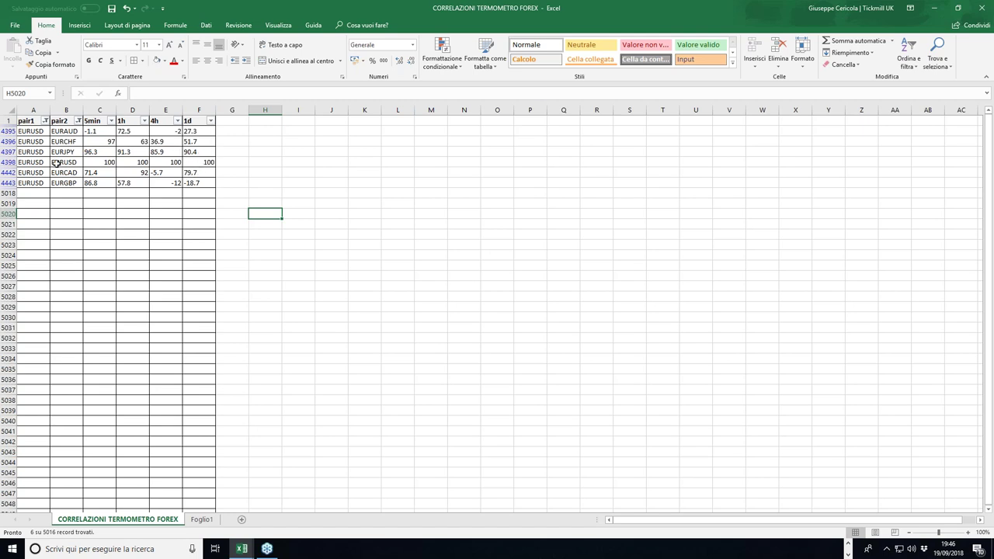
Step: Examine the daily (1d) correlations of EURUSD with EURJPY, EURCAD, EURAUD and EURCHF in the filtered table
left_click(201, 153)
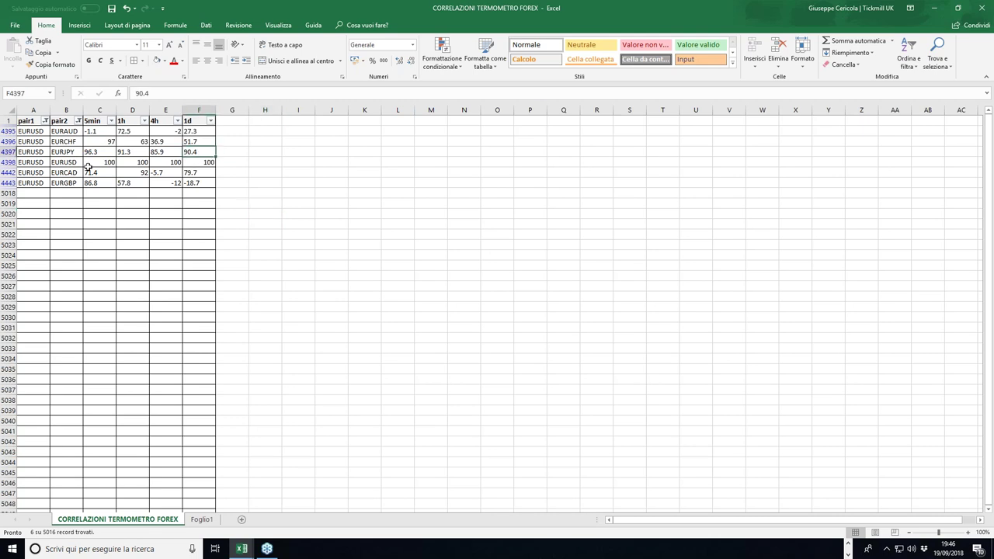
left_click(37, 174)
left_click(65, 172)
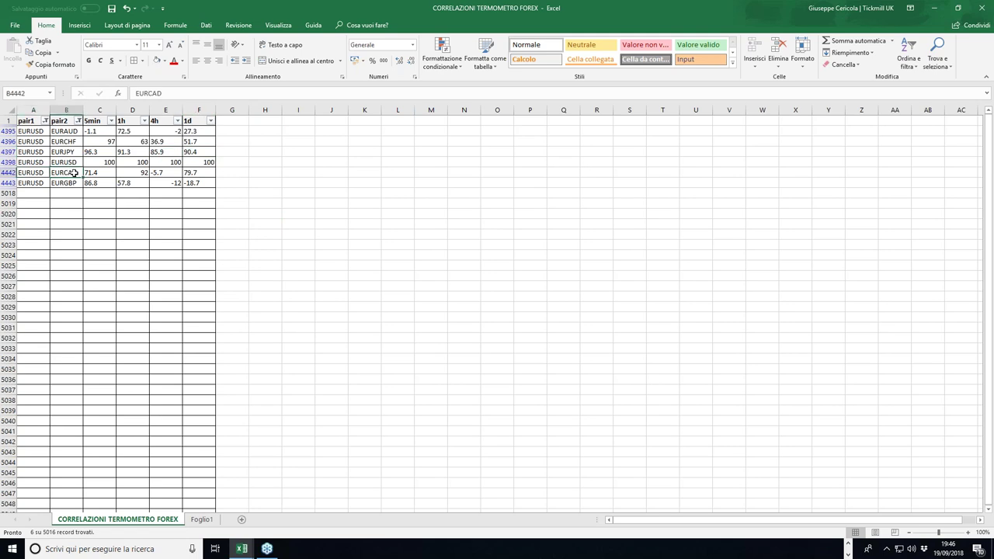
left_click(188, 171)
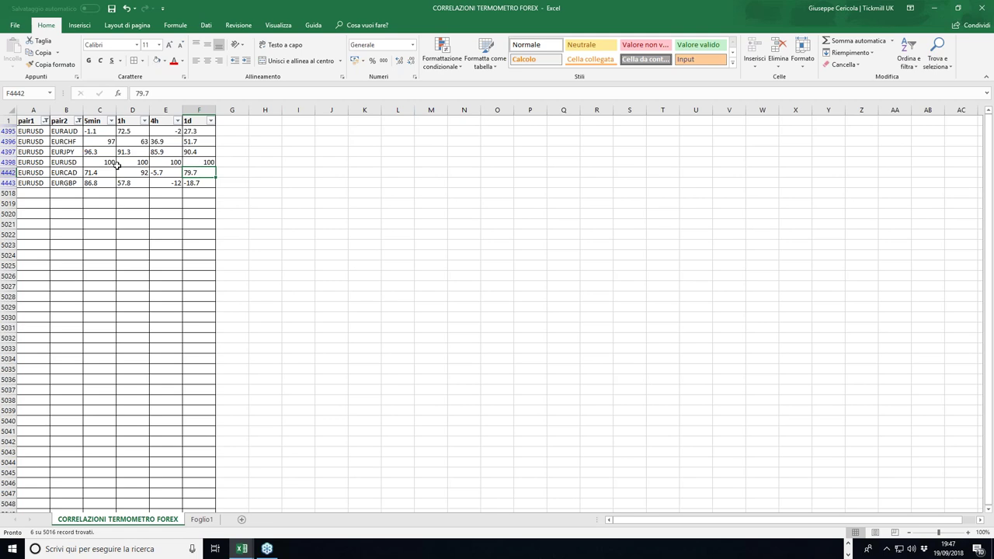
left_click(198, 151)
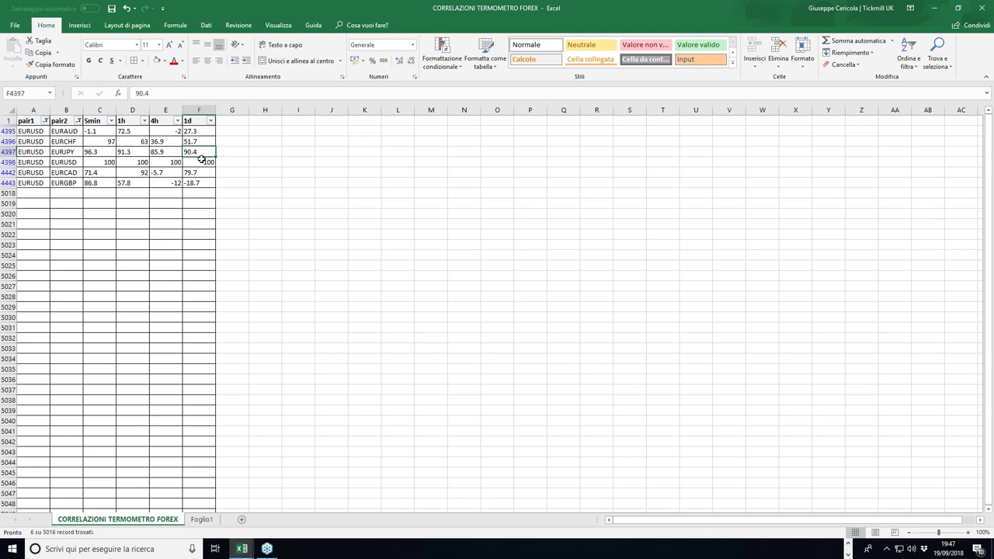
left_click(203, 131)
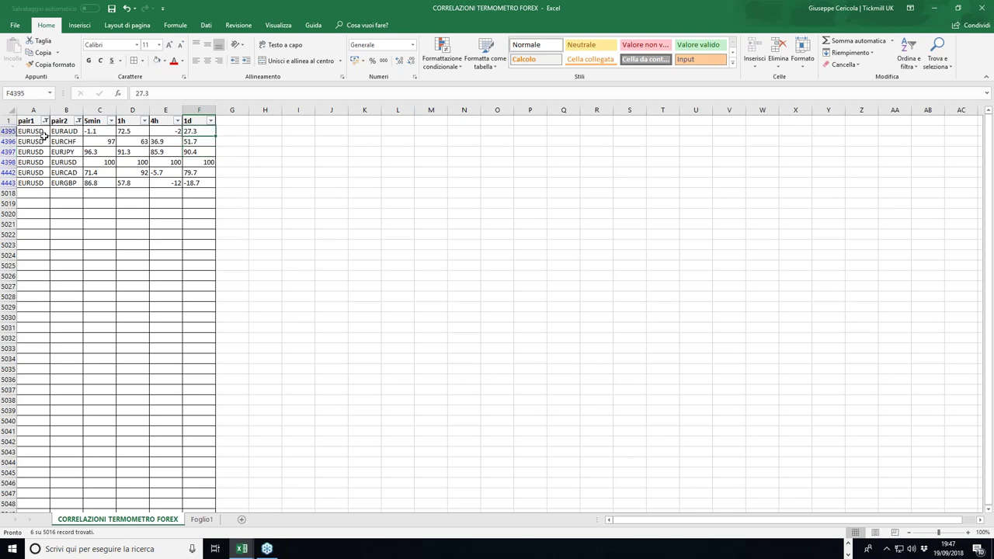
left_click(209, 140)
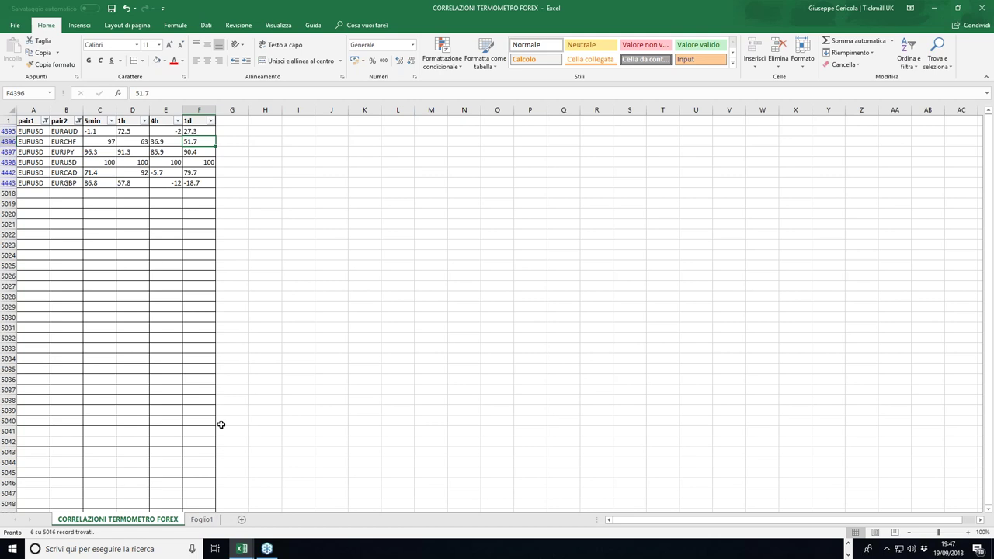
Step: Open the Foglio1 sheet and review the correlaz values for EURJPY and EURCAD
left_click(202, 520)
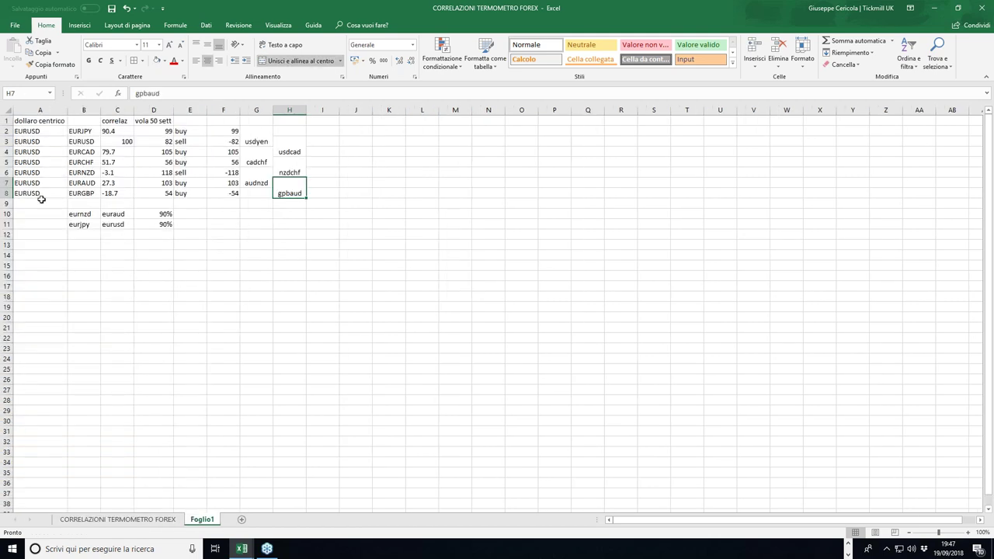
left_click(114, 131)
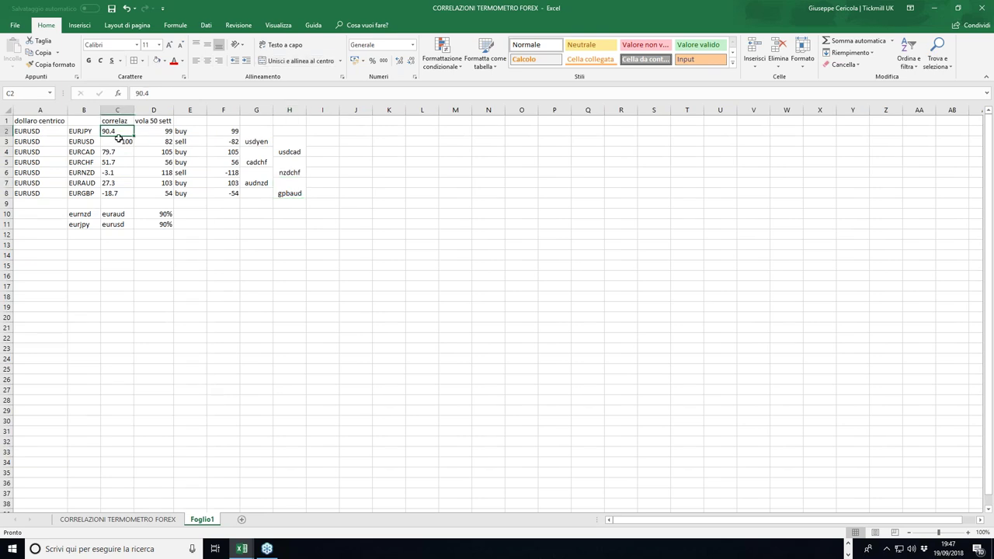
left_click(122, 155)
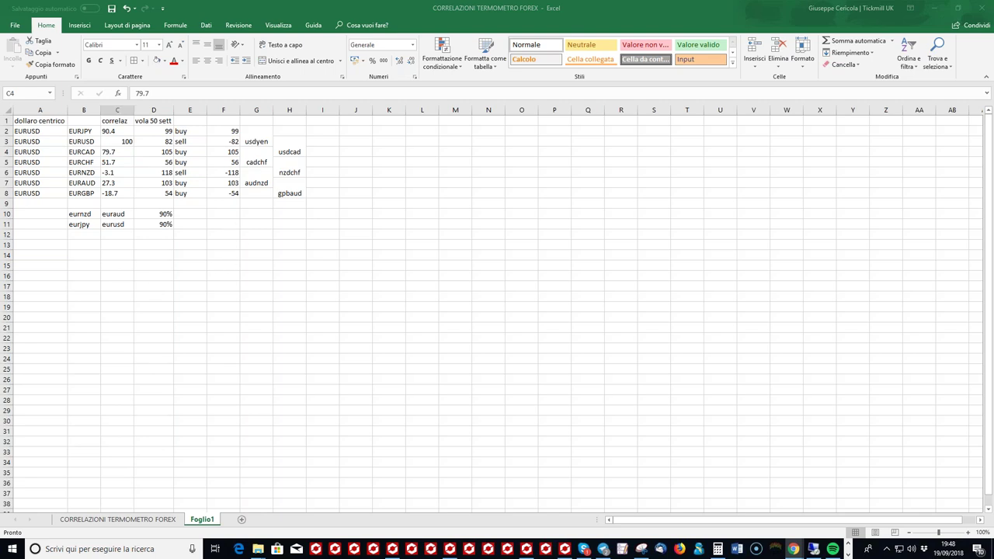
Step: Switch to the Mataf Volatilità page in the browser and look through the 50-week volatility table for the EUR pairs
key("alt+Tab")
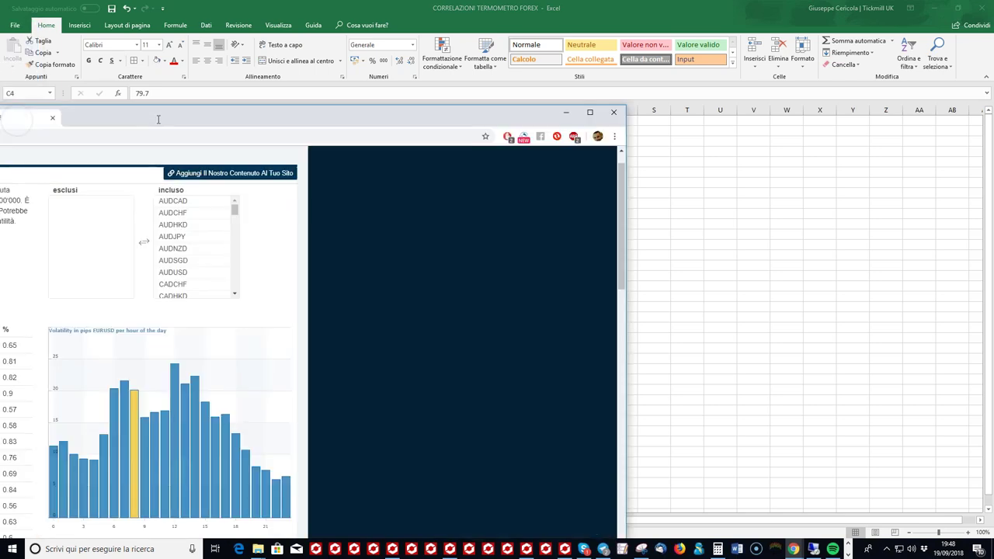
double_click(158, 119)
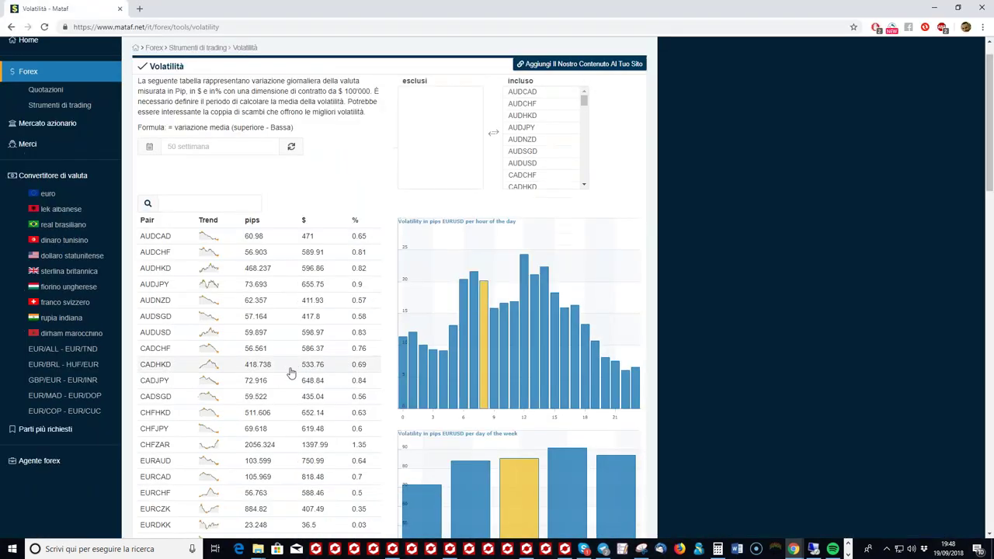
scroll(291, 374, "down", 1)
scroll(290, 374, "down", 3)
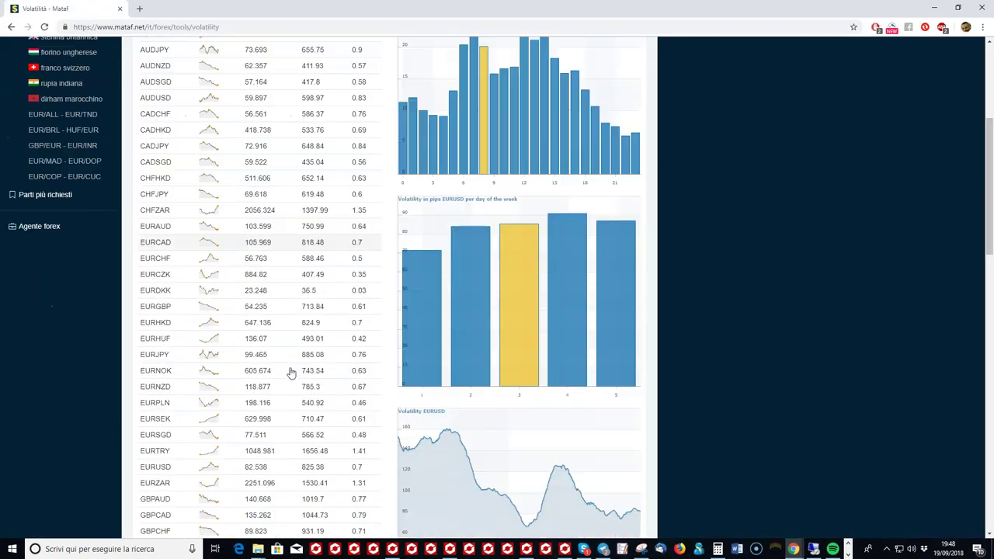
scroll(290, 373, "down", 1)
key("F5")
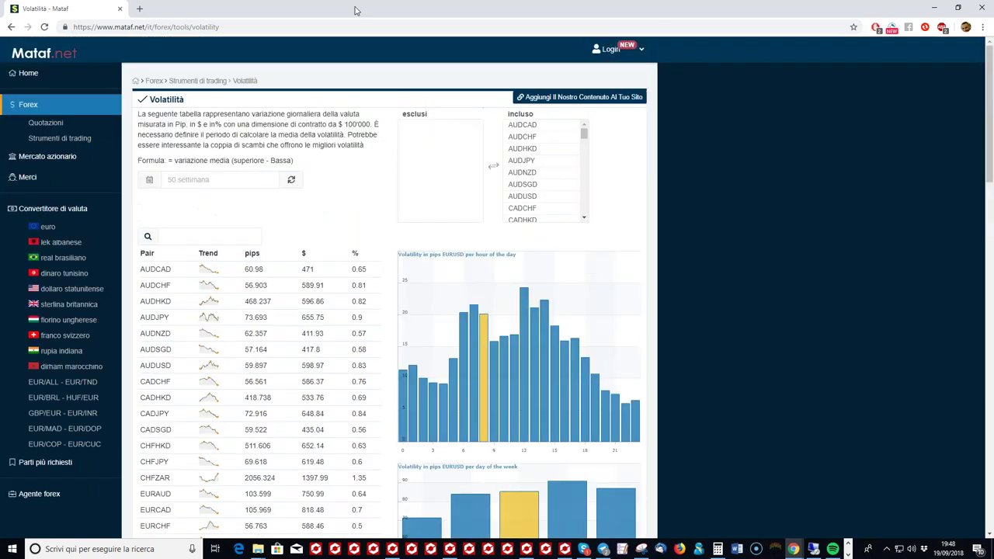
left_click_drag(366, 11, 518, 70)
Step: Return to Foglio1 in Excel and step through the signed volatility values in column F, rows 2 to 5
key("alt+Tab")
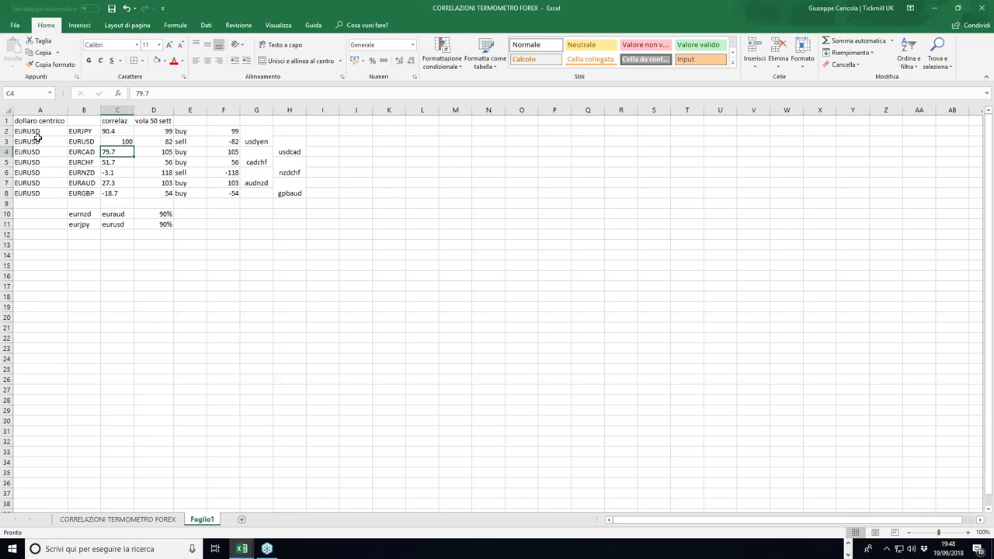
left_click(230, 132)
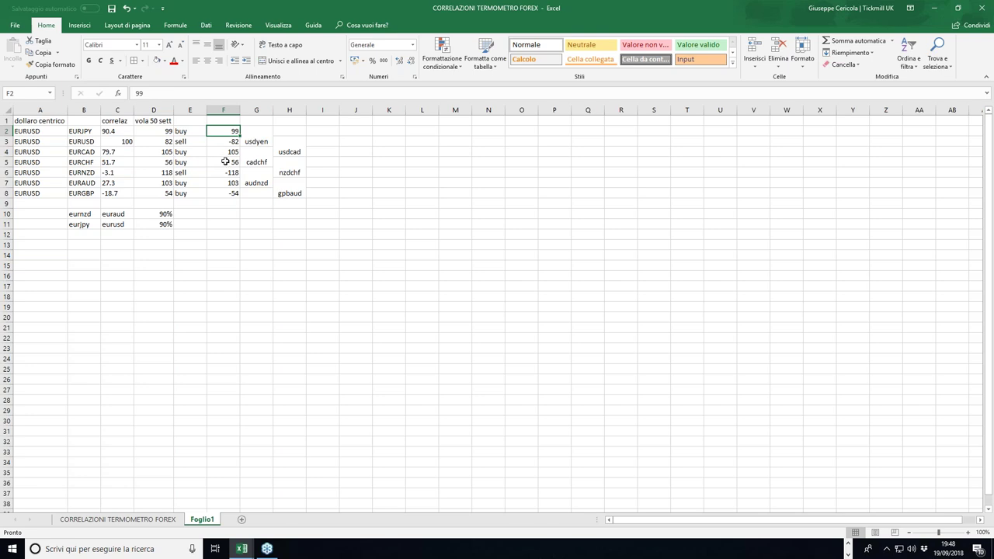
key("Down")
key("Down")
key("Down")
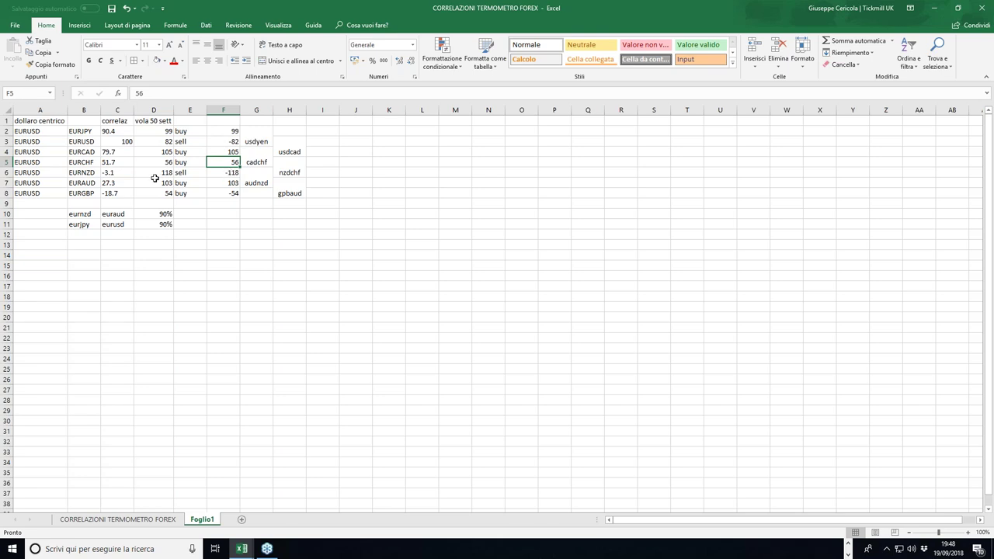
Step: Review the vola 50 sett values for EURNZD, EURAUD and EURGBP, and select the column's range D2:D8
left_click(164, 172)
left_click(164, 186)
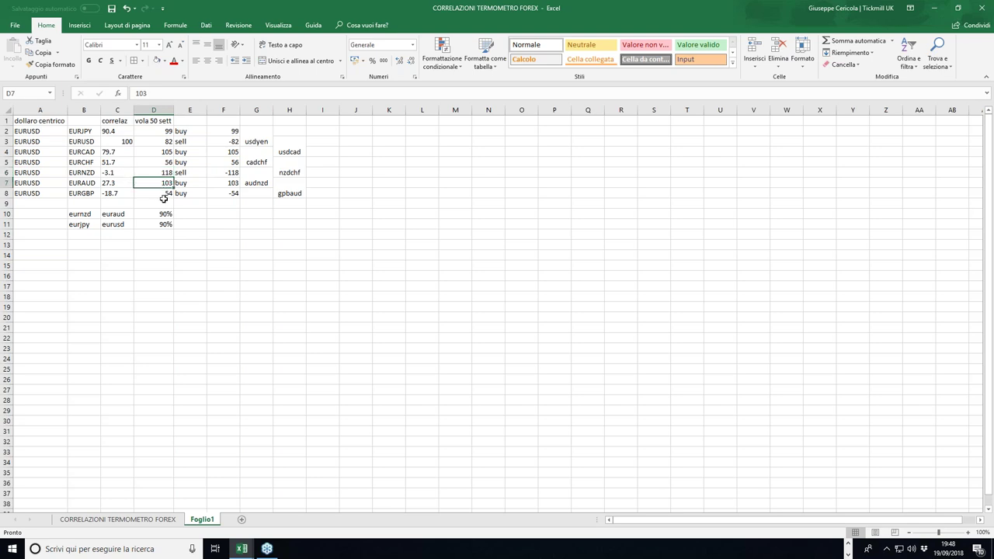
left_click(163, 192)
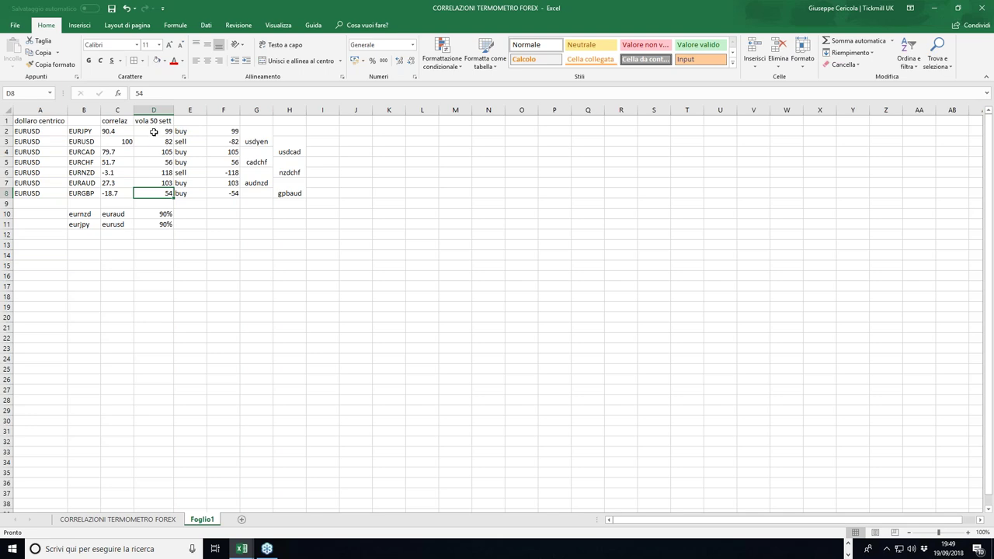
left_click_drag(153, 132, 163, 190)
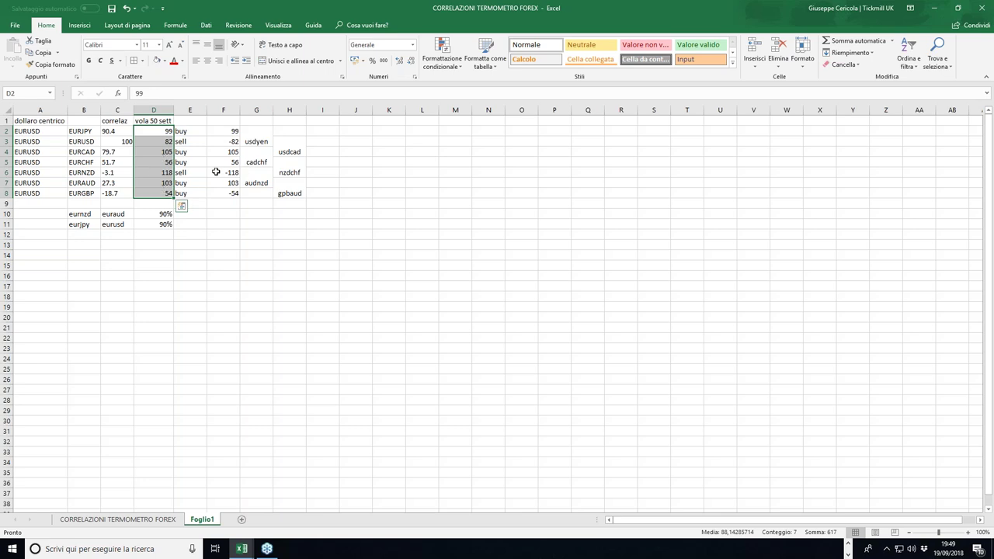
Step: Point out the eurnzd and euraud pairing in row 10 below the table
left_click(81, 216)
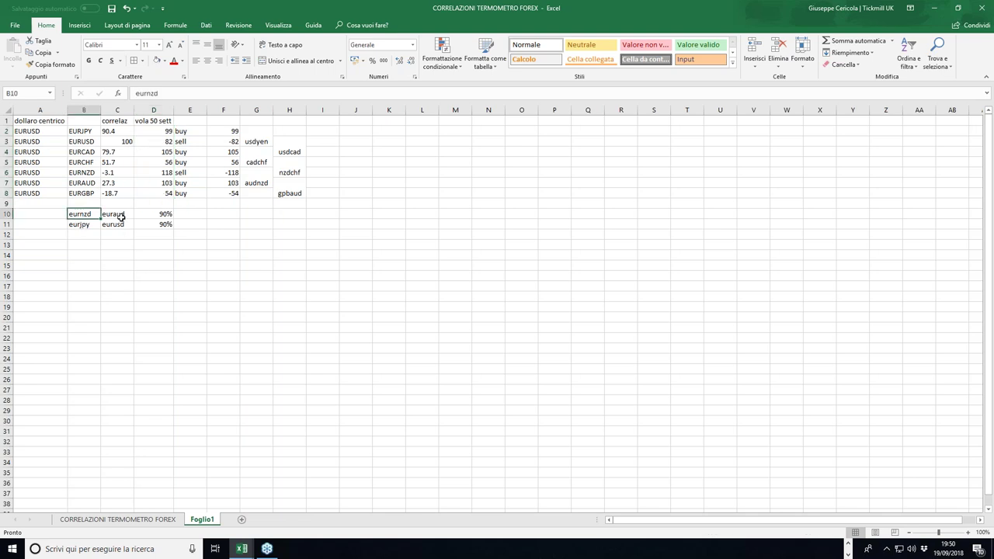
left_click(118, 215)
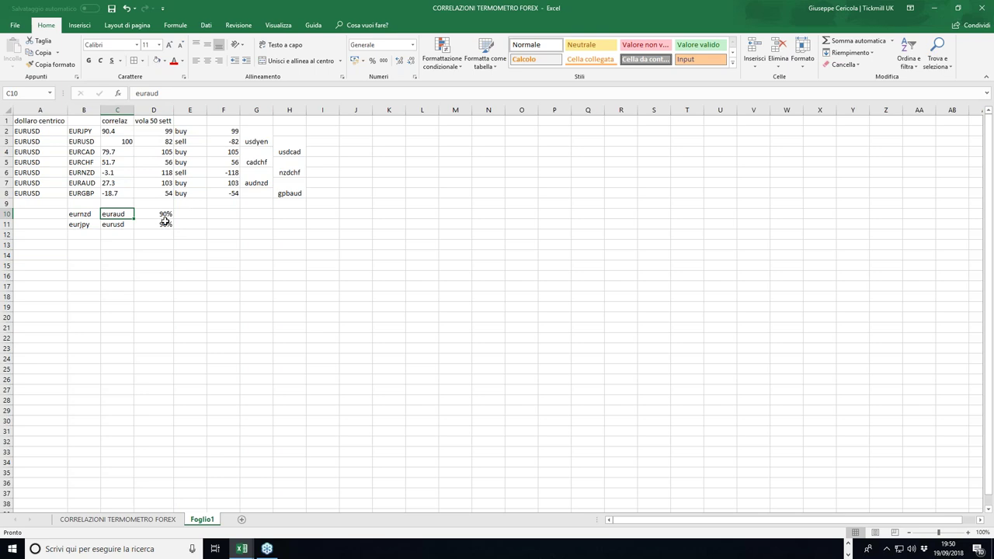
Step: Point out the eurjpy and eurusd pairing in row 11, plus the EURAUD and EURGBP entries in column B
left_click(80, 225)
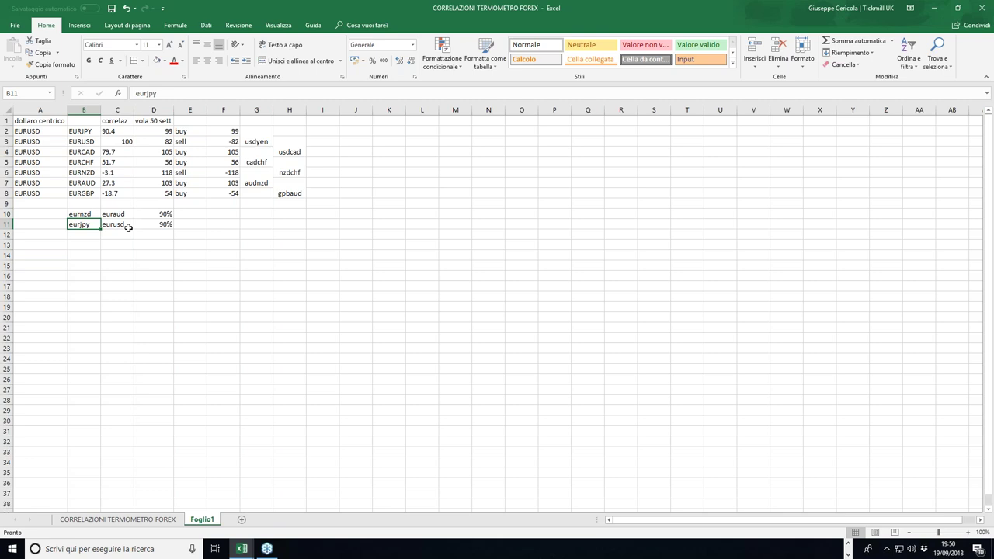
left_click(129, 224)
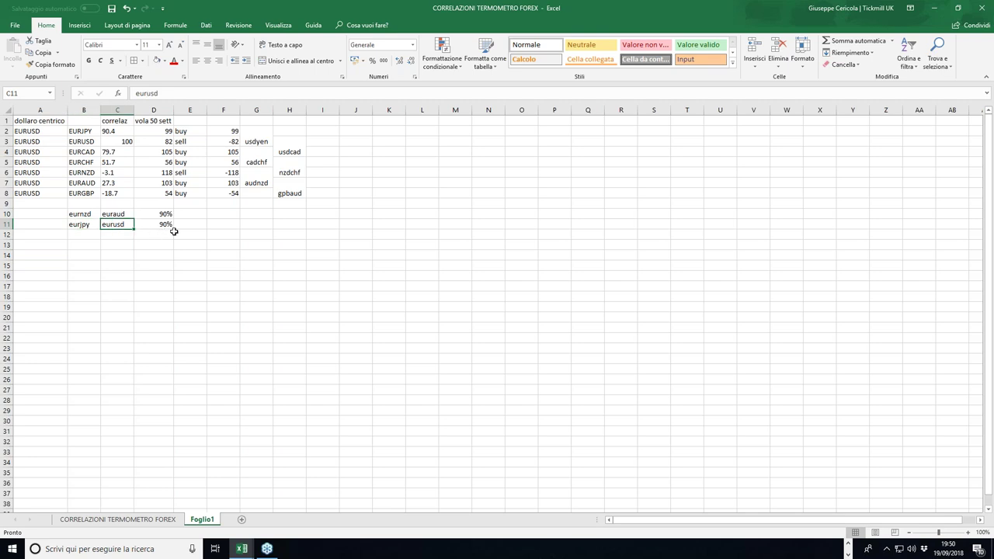
left_click(83, 184)
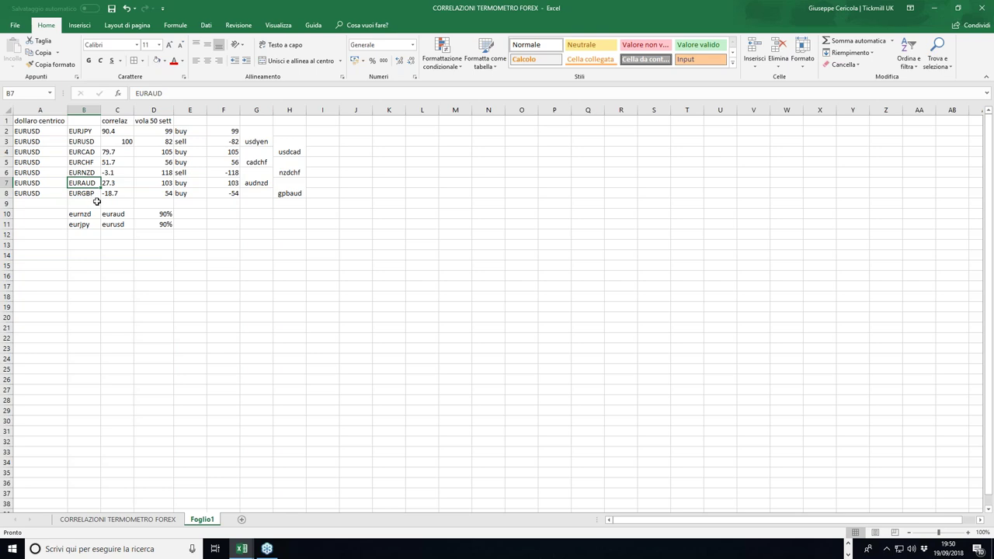
left_click(93, 195)
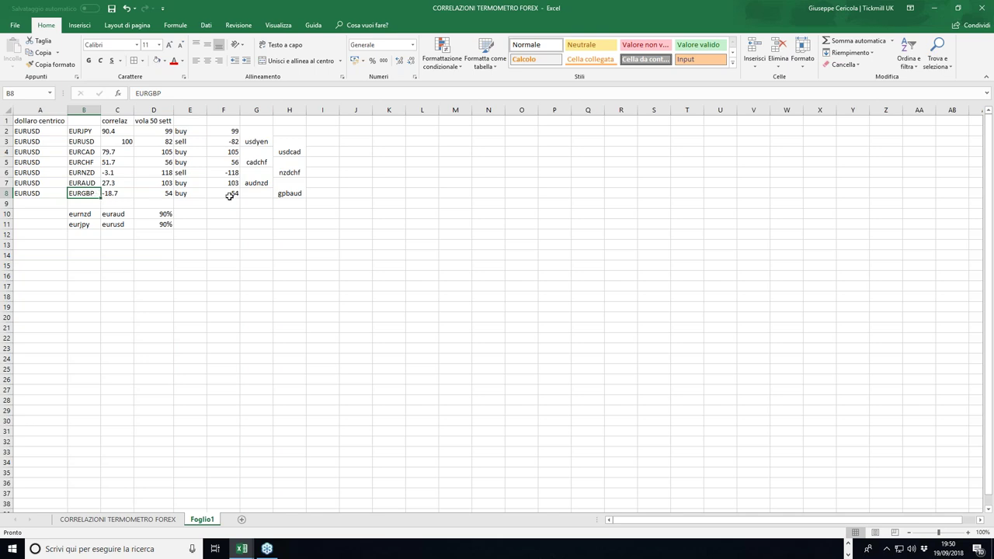
Step: Switch to the Barchart Commitments of Traders page in the browser and examine the Euro FX (E6*0) positioning chart
left_click(848, 547)
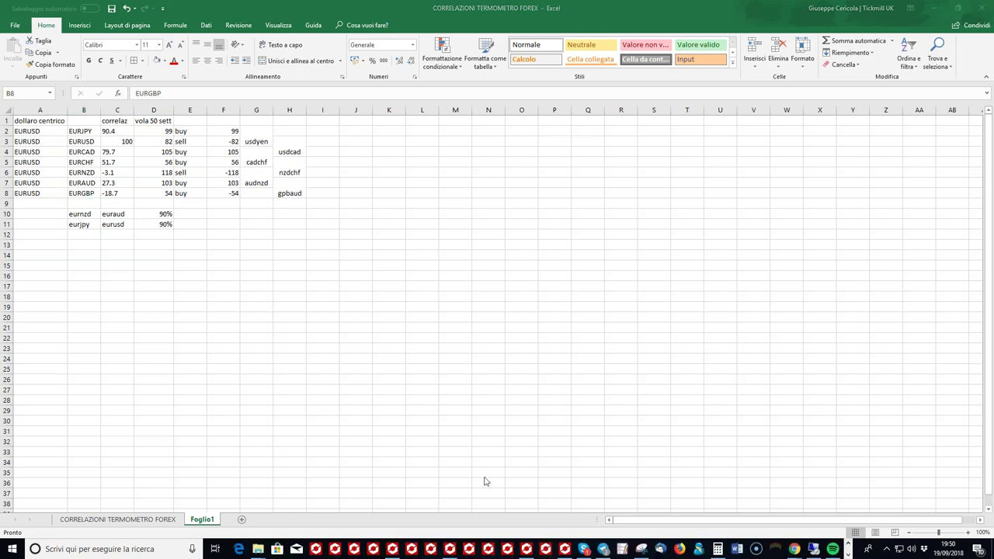
left_click(391, 550)
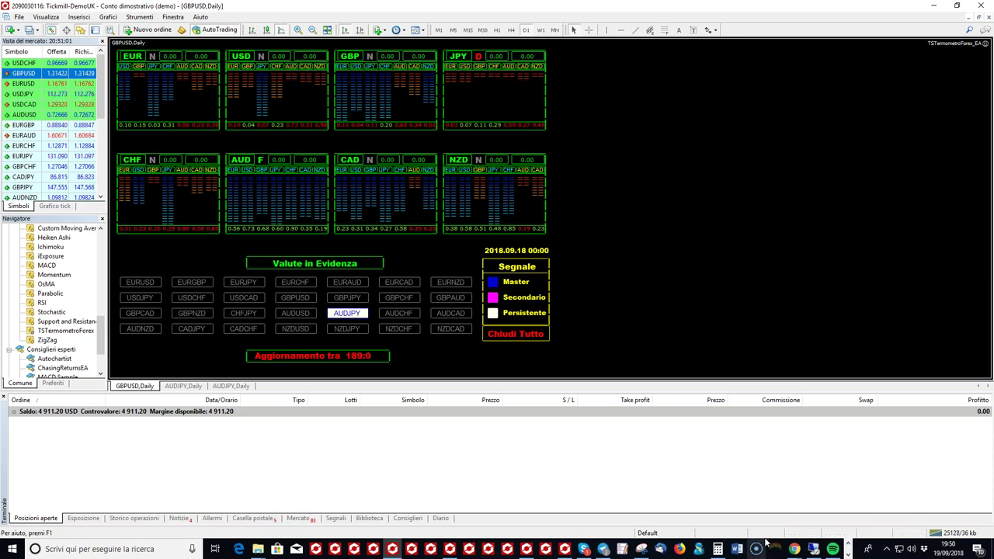
left_click(793, 548)
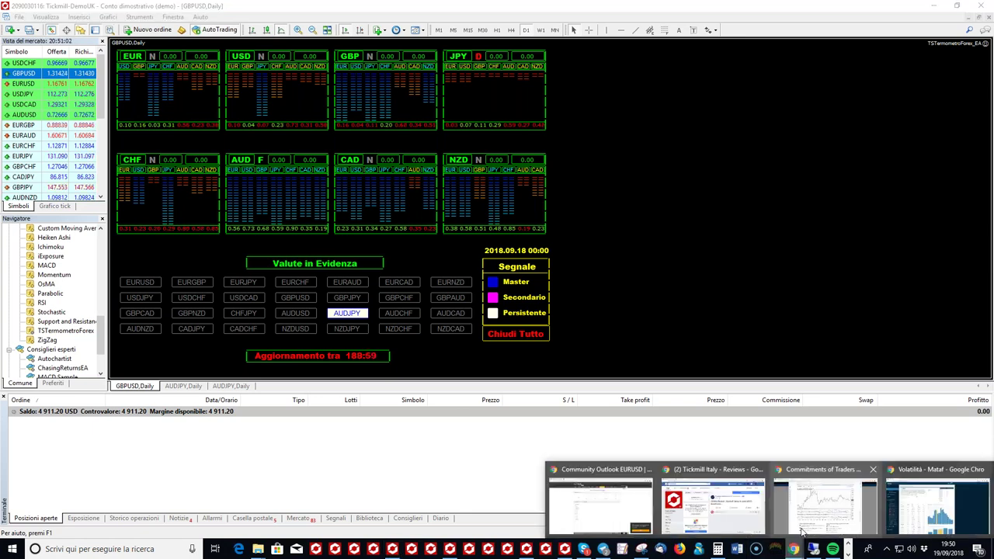
left_click(804, 530)
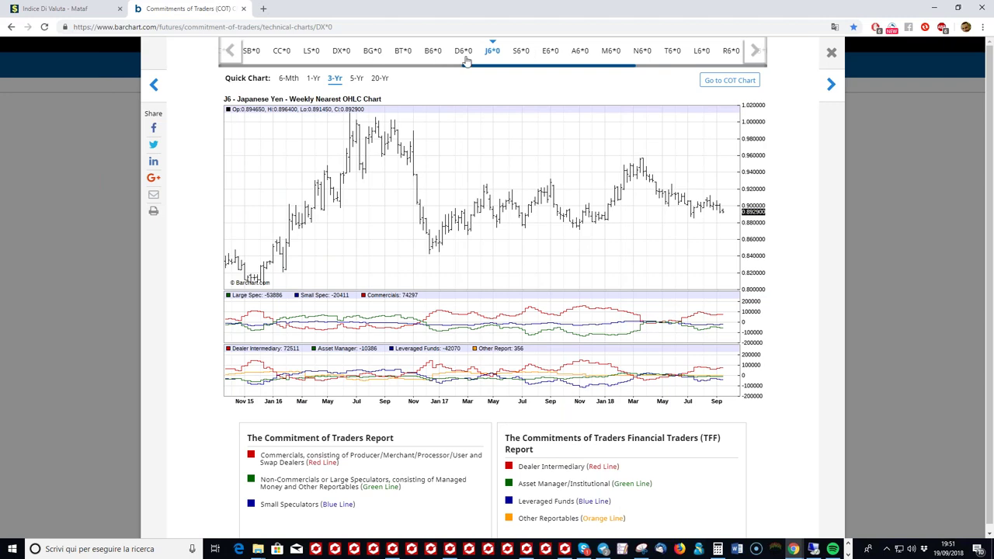
left_click(556, 55)
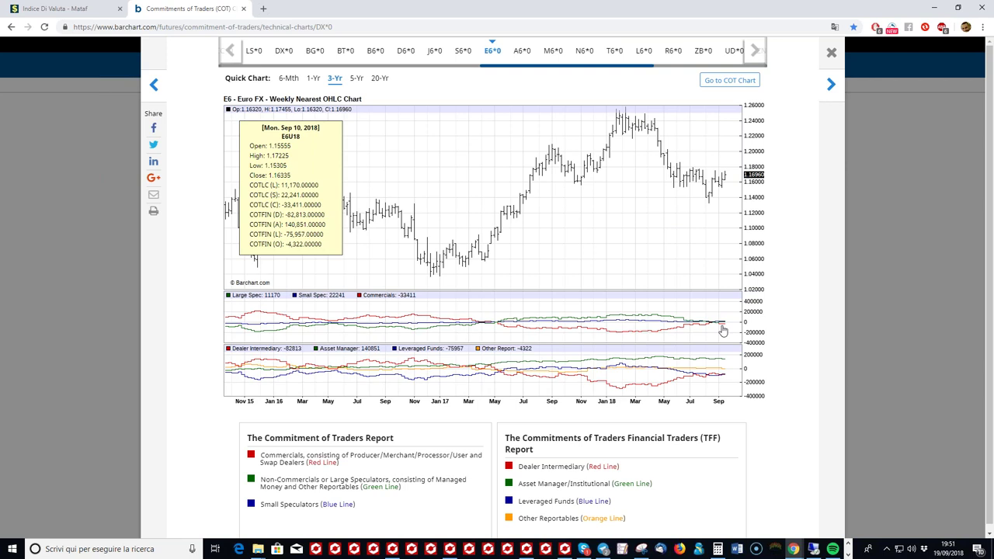
scroll(722, 326, "down", 1)
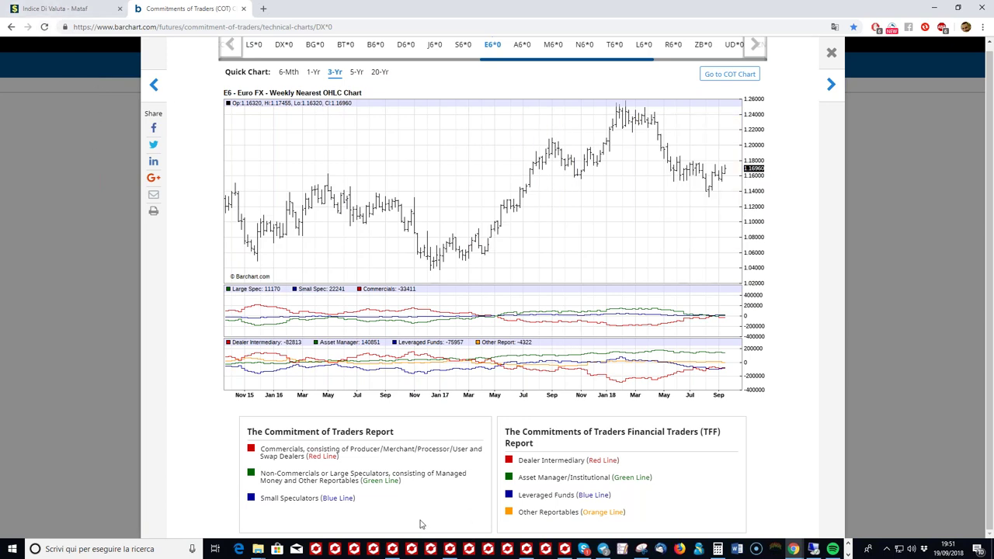
Step: Switch to the MetaTrader terminal with the TSTermometroForex panel and buy 0.10 lots each of EURUSD and EURGBP
mouse_move(391, 553)
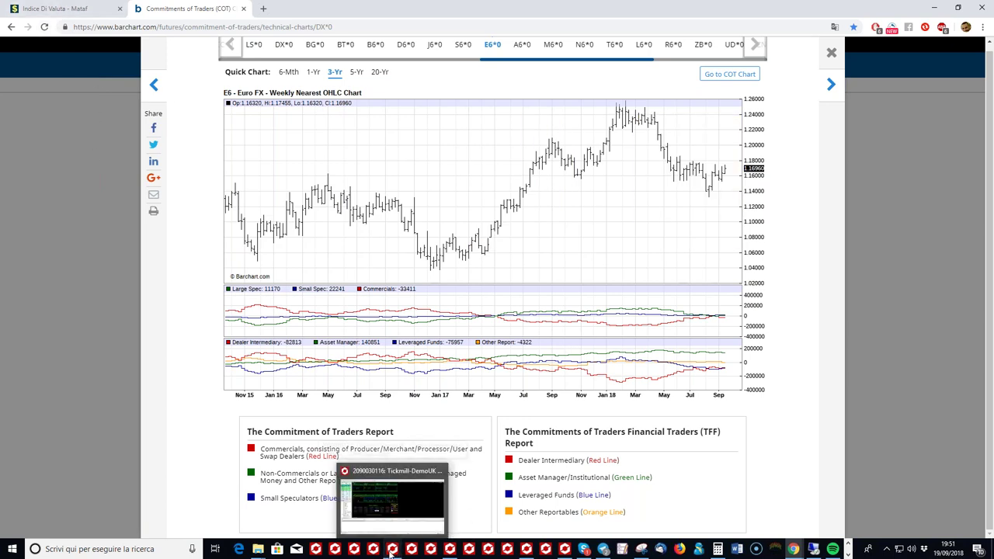
left_click(392, 552)
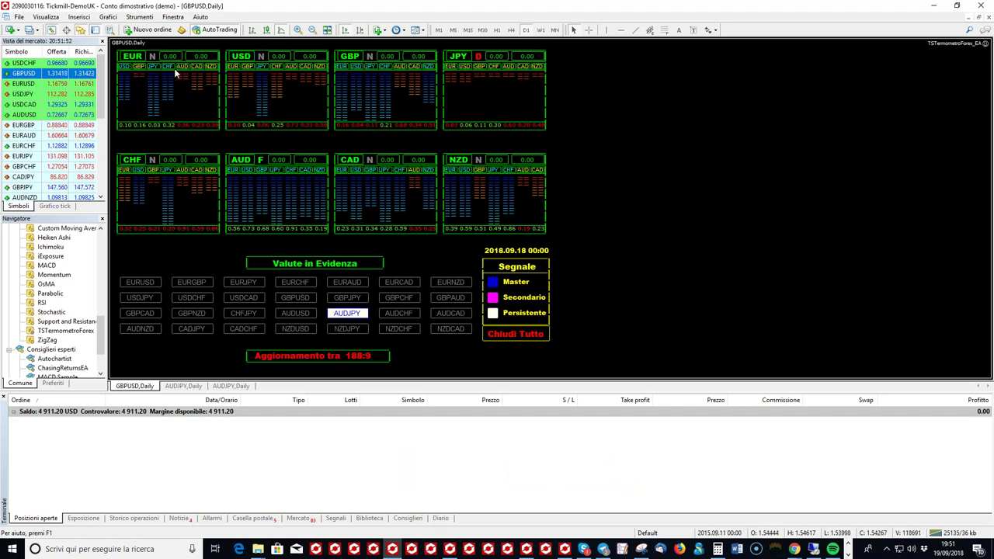
left_click(129, 66)
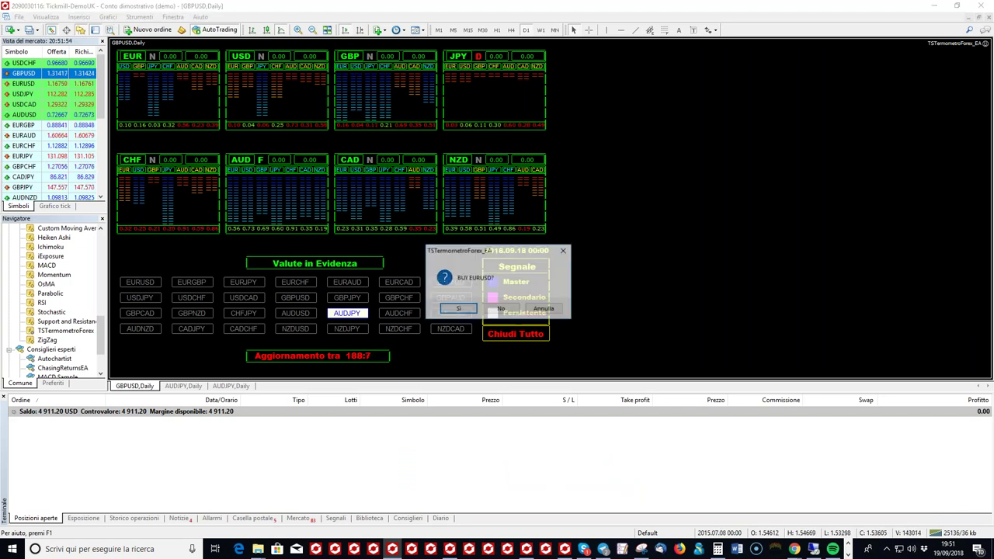
left_click(526, 308)
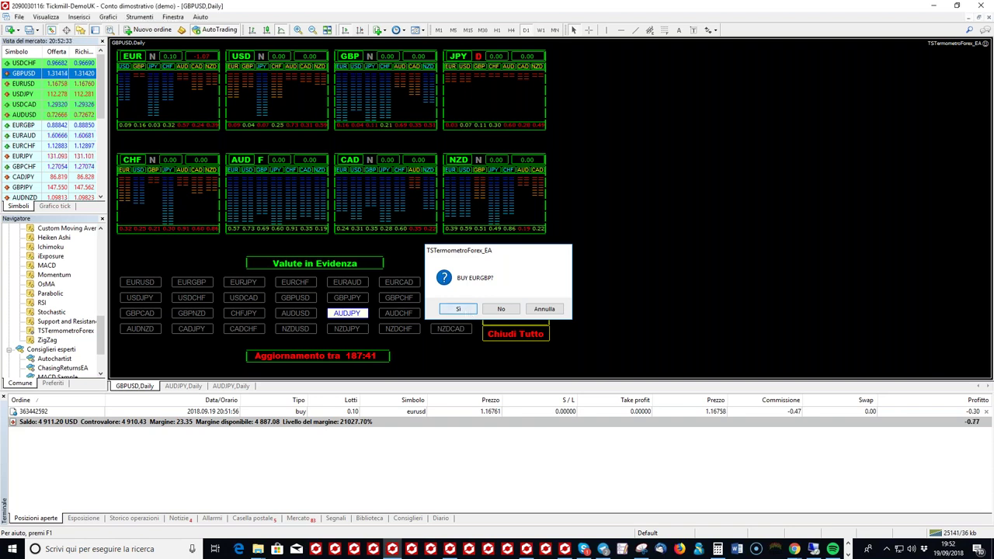
key("Return")
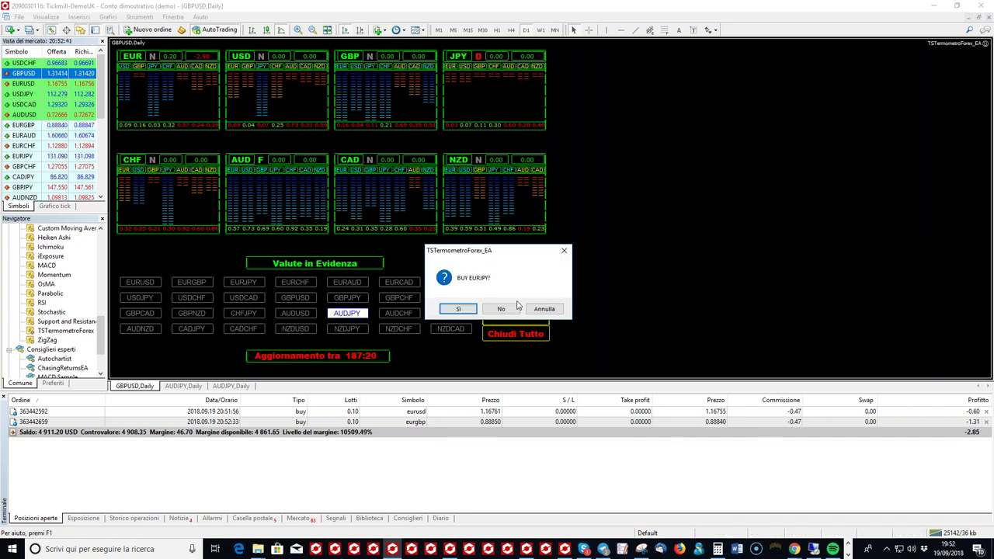
Step: Decline the EURJPY buy and sell 0.10 lots of it instead, and buy 0.10 lots of EURCHF
left_click(501, 308)
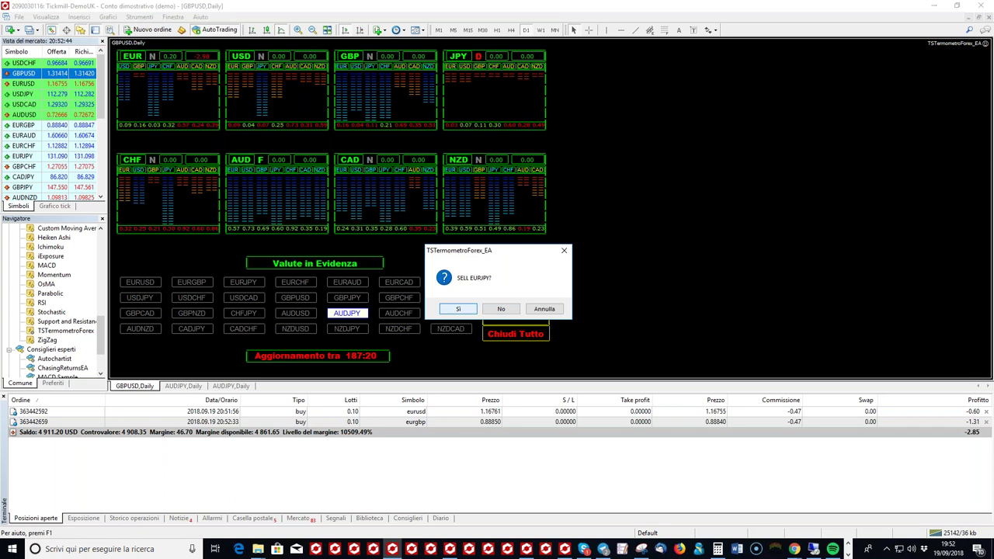
key("Return")
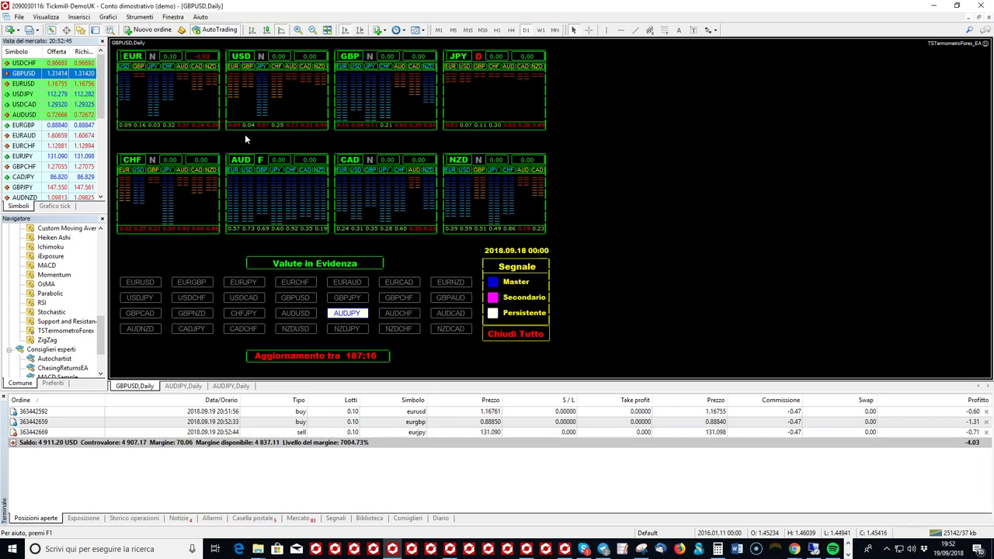
left_click(166, 69)
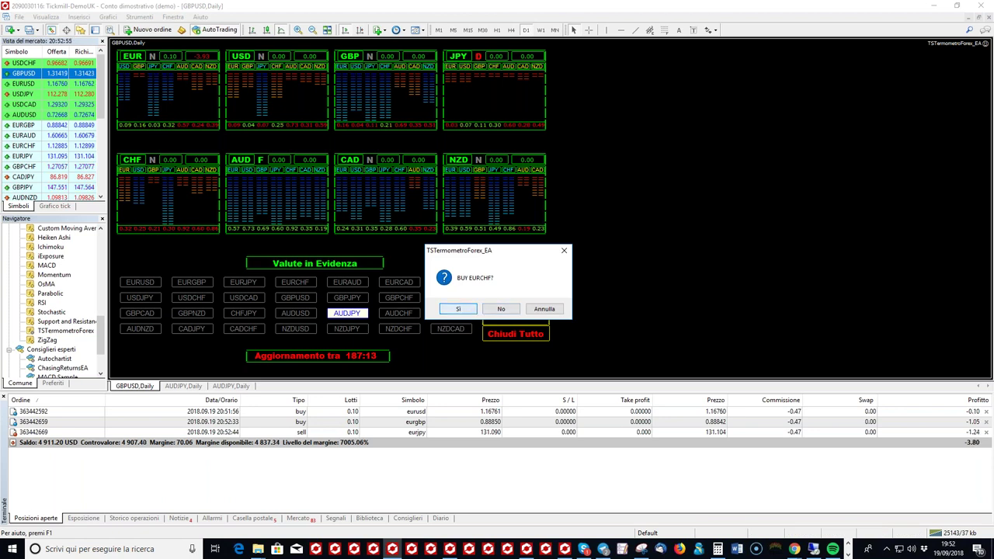
left_click(458, 309)
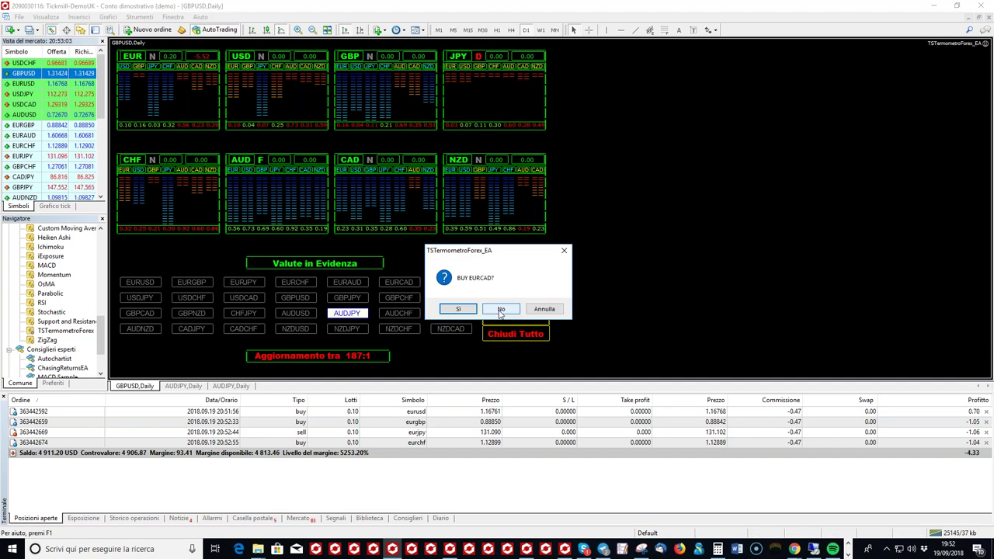
Step: Decline the EURCAD buy and sell 0.10 lots of it instead, and buy 0.10 lots of EURAUD
left_click(501, 309)
left_click(465, 309)
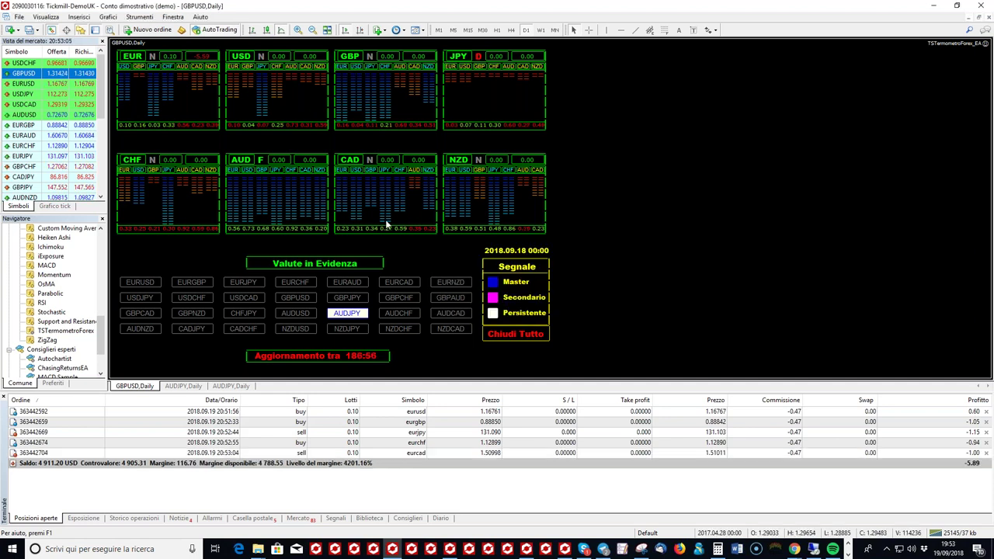
left_click(182, 69)
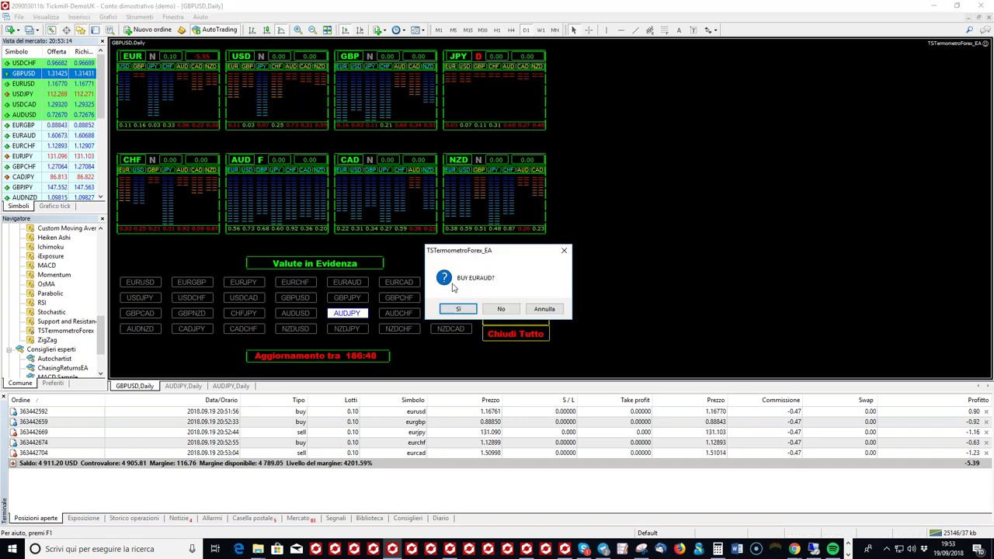
left_click(458, 309)
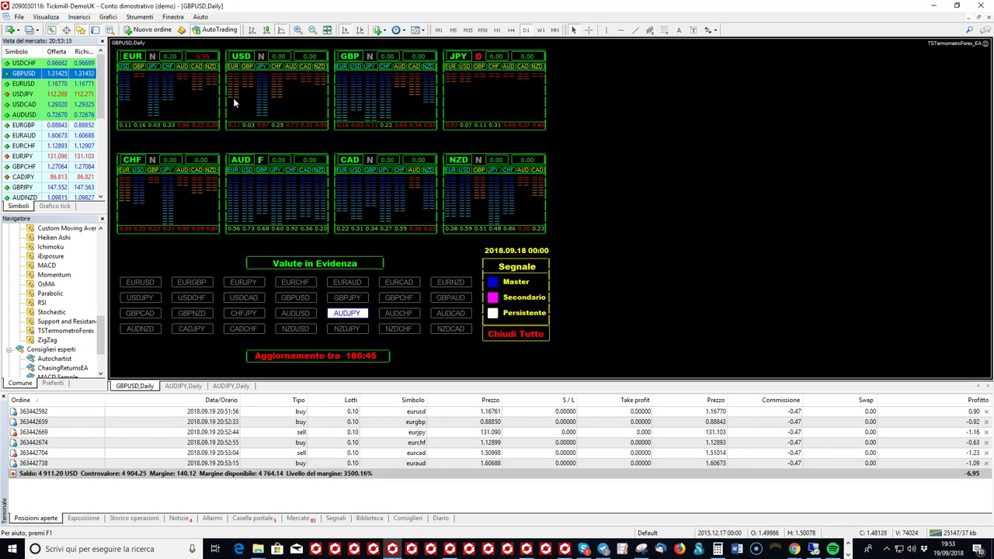
Step: Request a EURNZD trade, decline the buy and sell 0.10 lots instead
left_click(450, 282)
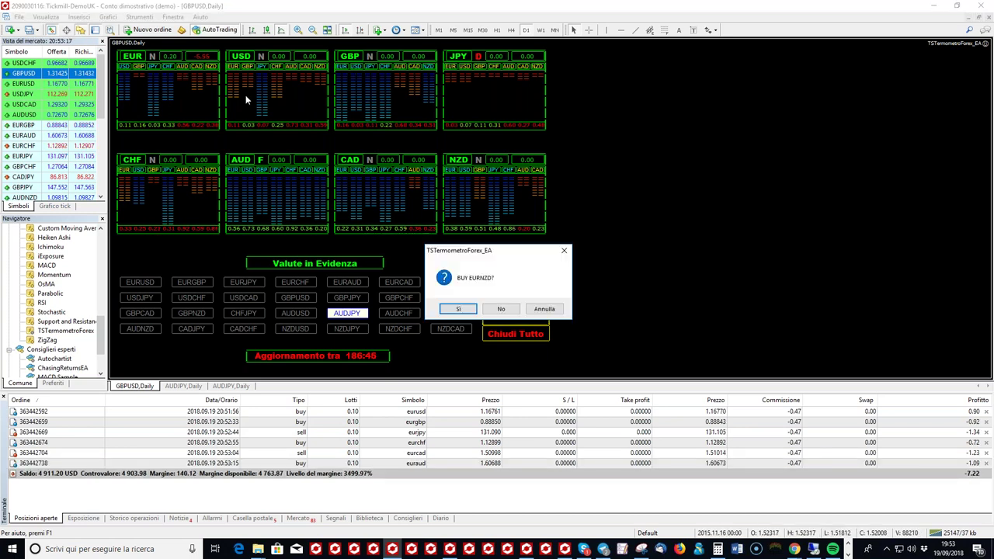
left_click(501, 310)
left_click(459, 309)
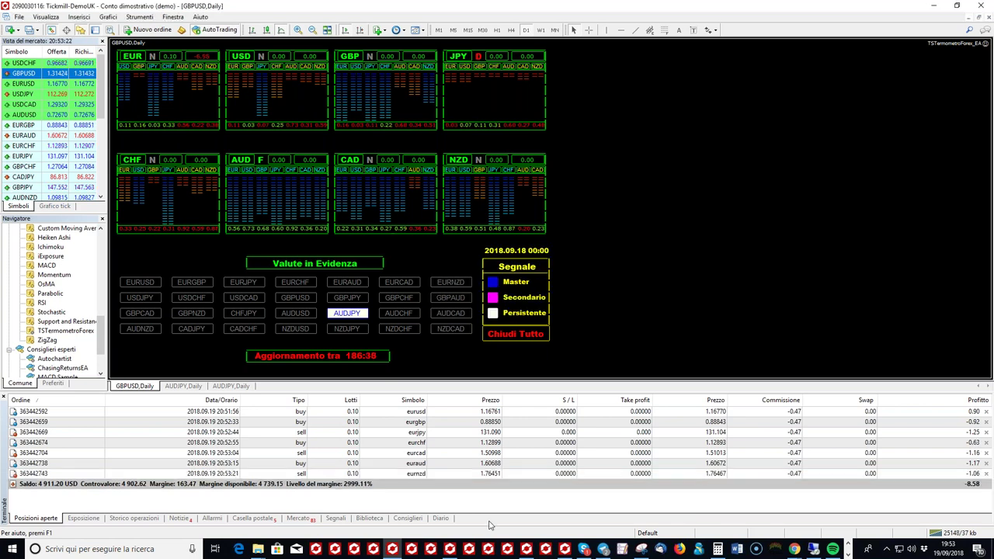
Step: Review the open EUR positions one by one, comparing the eurusd, eurgbp, eurjpy, eurchf, eurcad and euraud trades
left_click(510, 421)
key("Up")
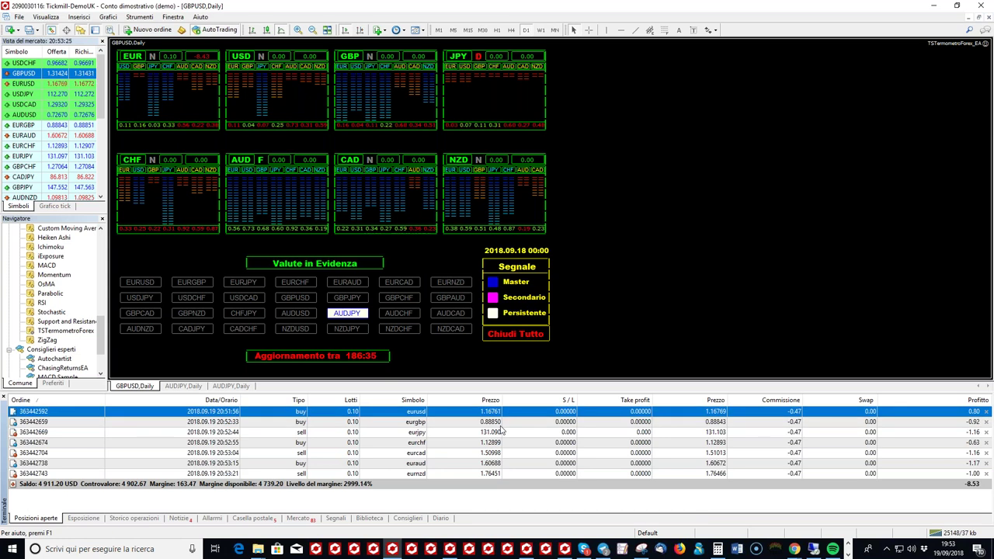
left_click(500, 432)
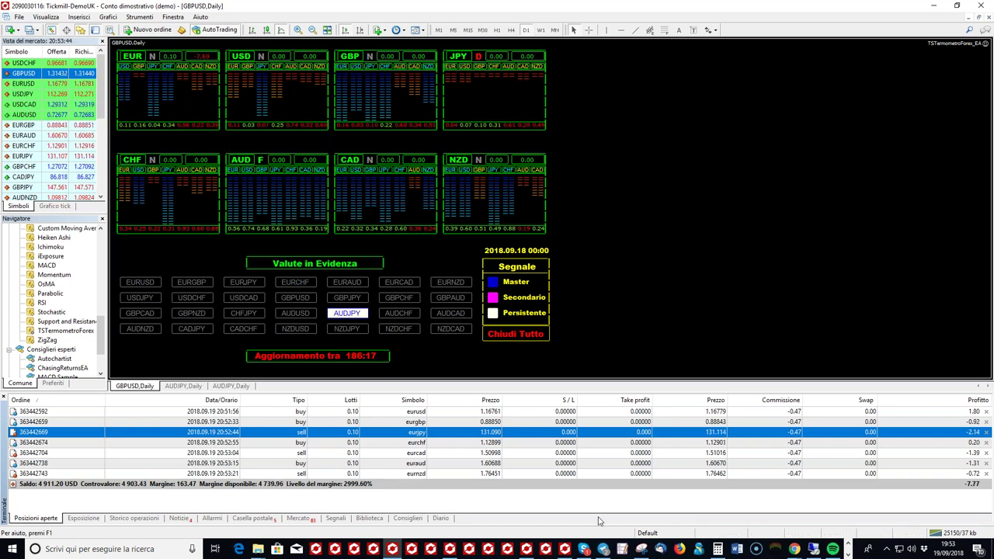
left_click(468, 464)
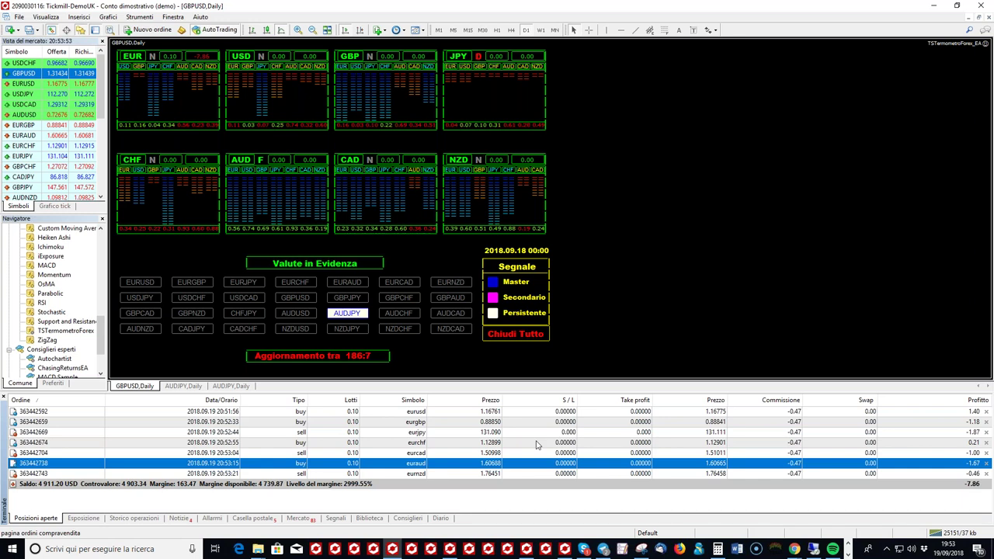
left_click(426, 426)
key("Up")
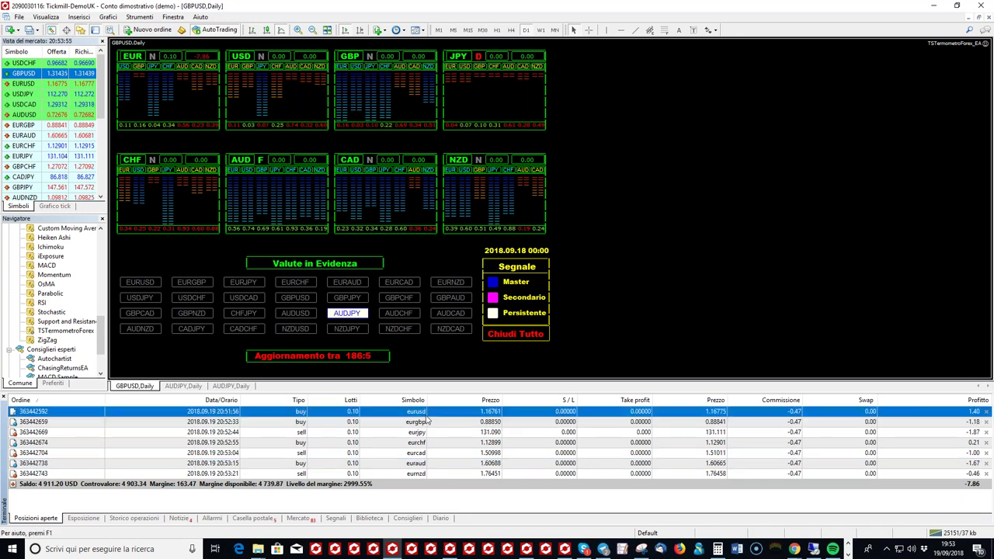
left_click(429, 423)
left_click(435, 442)
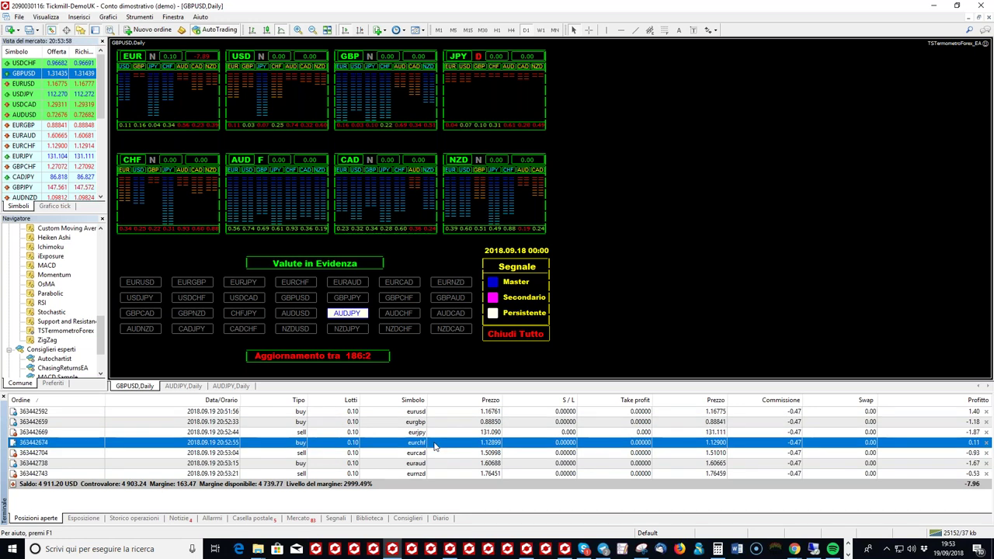
left_click(446, 454)
left_click(451, 463)
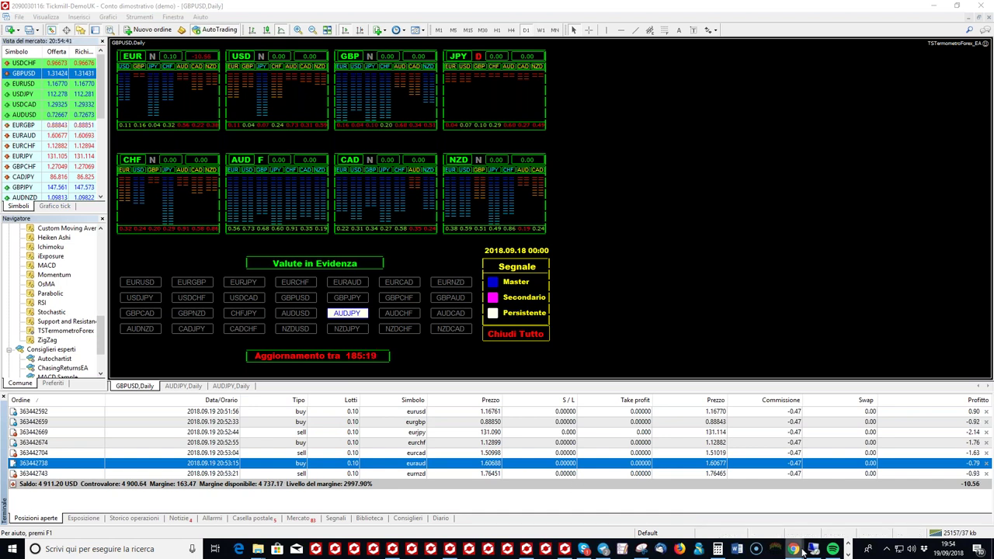
Step: Switch to the Myfxbook dashboard in the browser, open the Termometro Forex - MIX account and examine its monthly gains
mouse_move(803, 550)
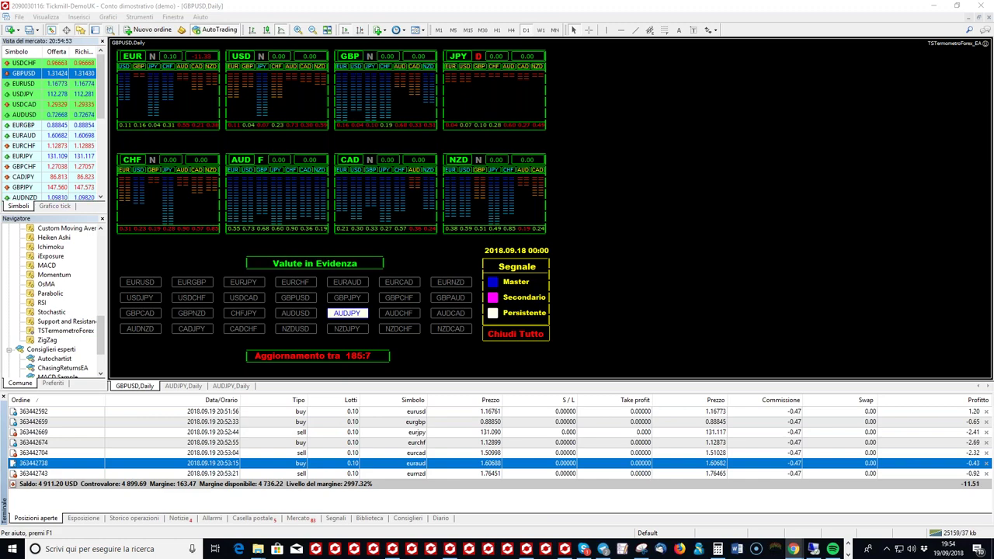
key("alt+Tab")
scroll(323, 278, "down", 10)
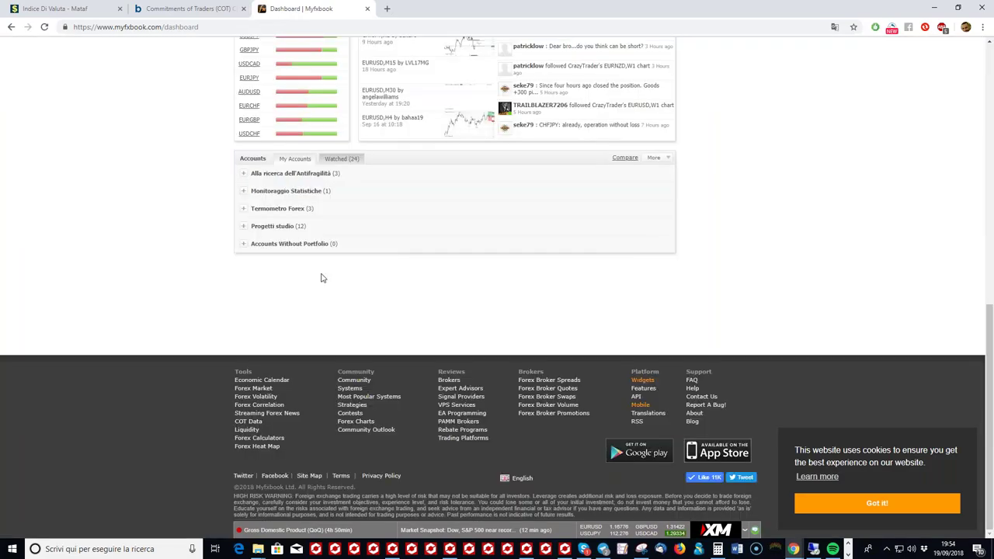
left_click(247, 212)
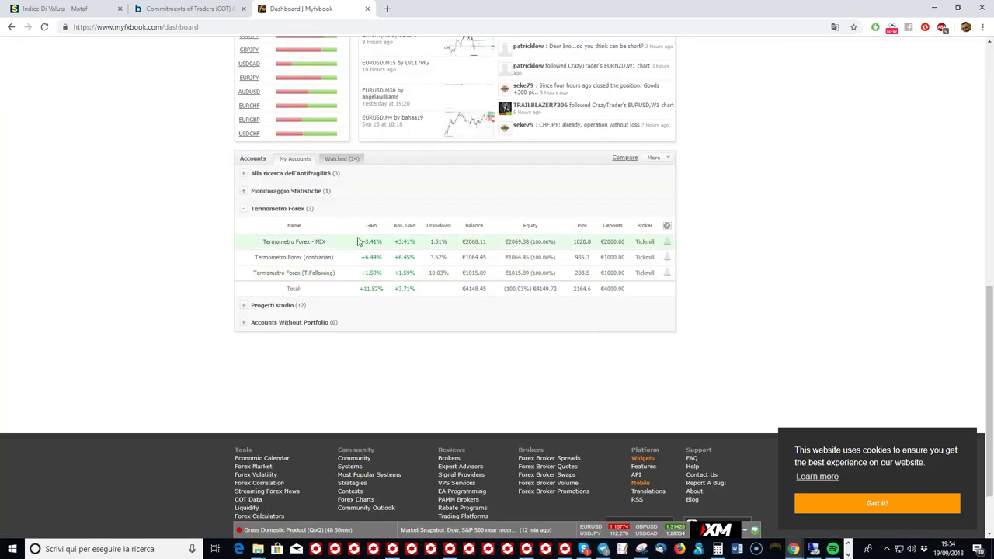
left_click(310, 245)
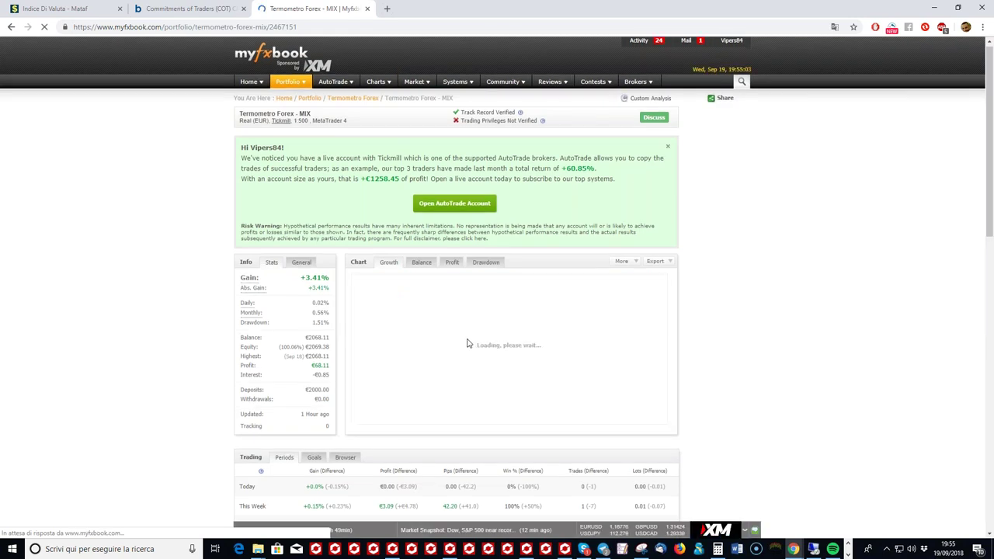
scroll(468, 344, "down", 7)
mouse_move(433, 291)
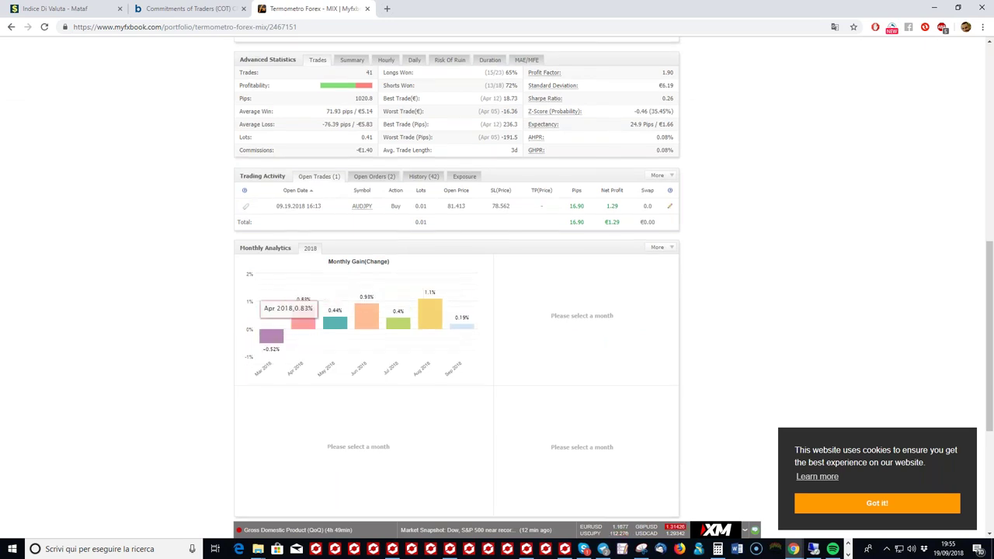
Step: Open the Alla ricerca dell'Antifragilità portfolio on Myfxbook and go to its Termometro Forex - Basket account
scroll(303, 318, "up", 2)
scroll(466, 233, "up", 5)
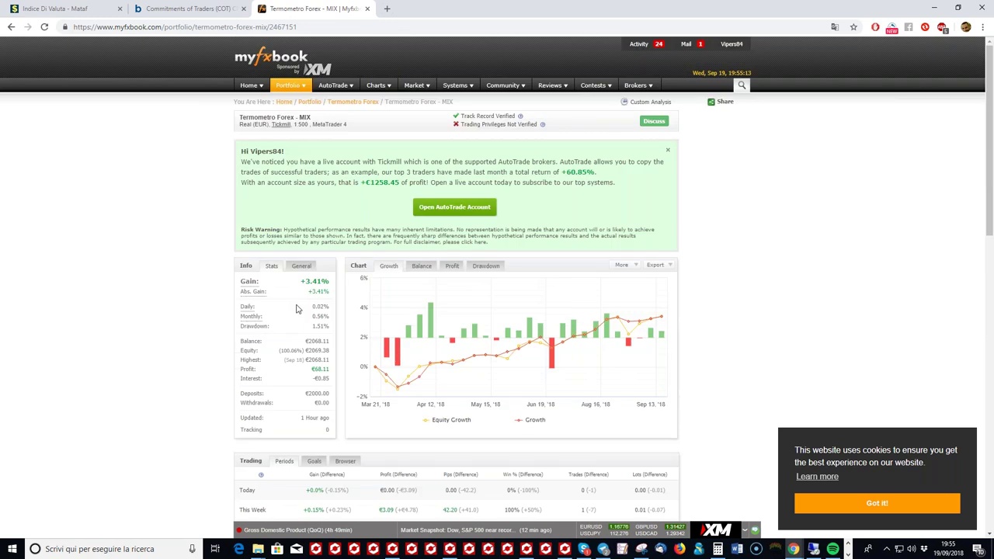
mouse_move(285, 87)
mouse_move(298, 109)
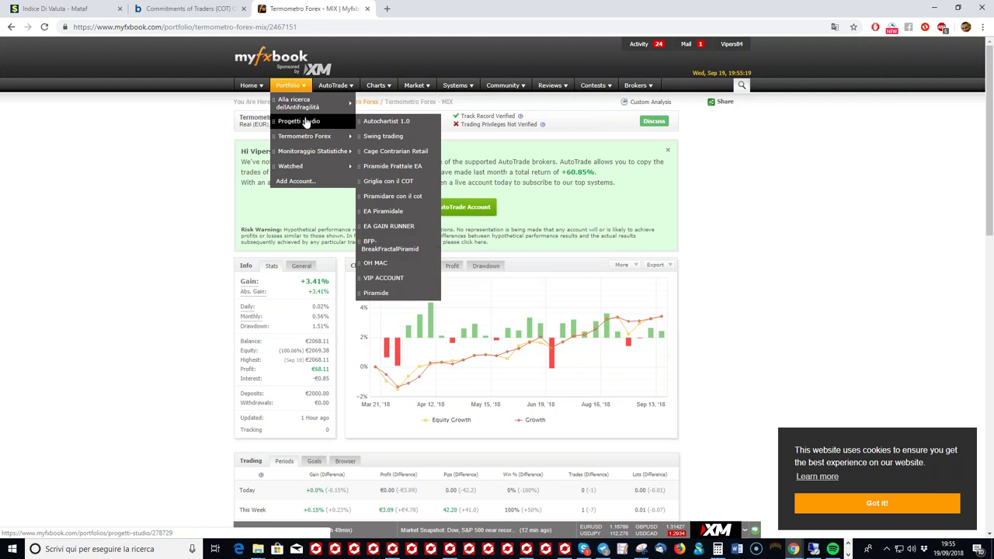
left_click(301, 104)
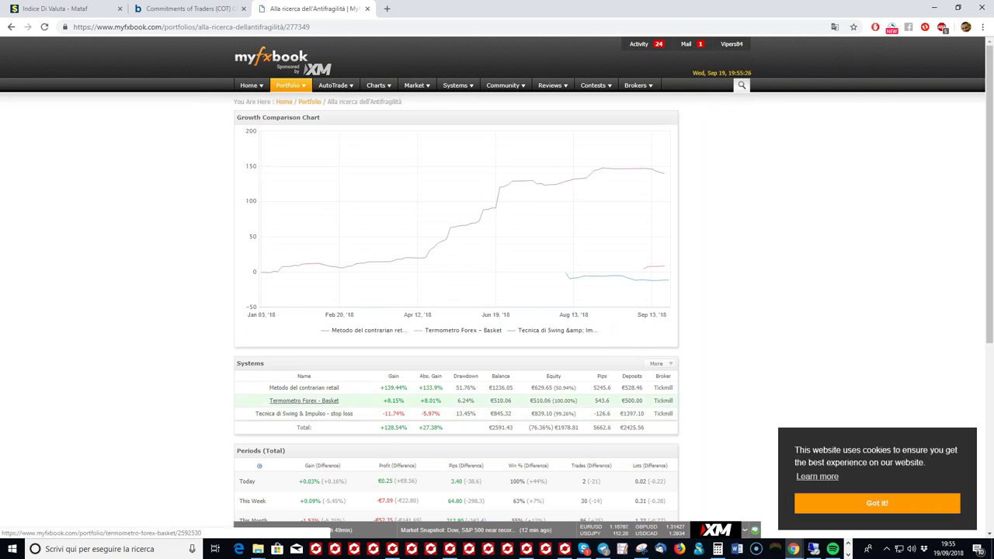
left_click(304, 401)
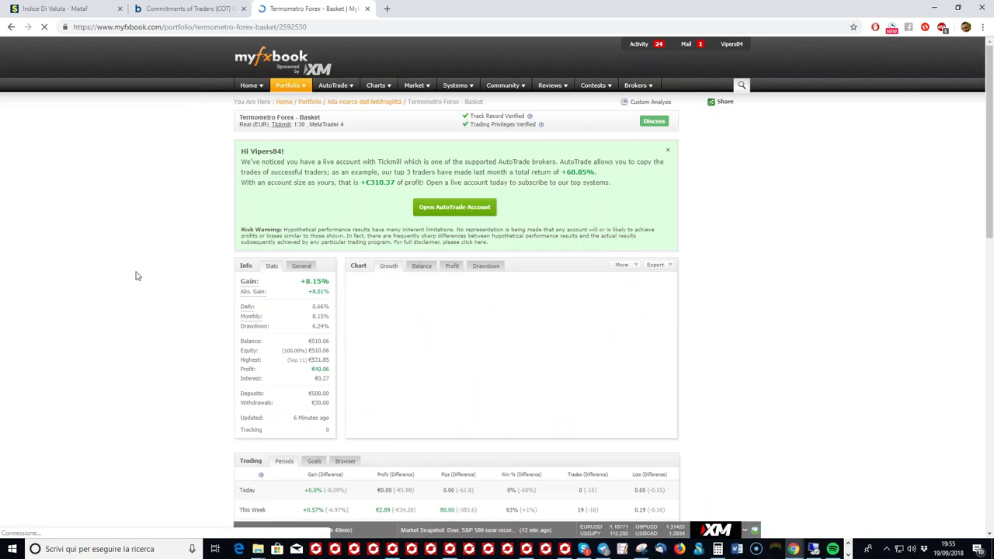
Step: Examine the Basket account's growth chart, trading periods, advanced statistics and closed-trade history
scroll(136, 275, "down", 3)
scroll(136, 276, "down", 2)
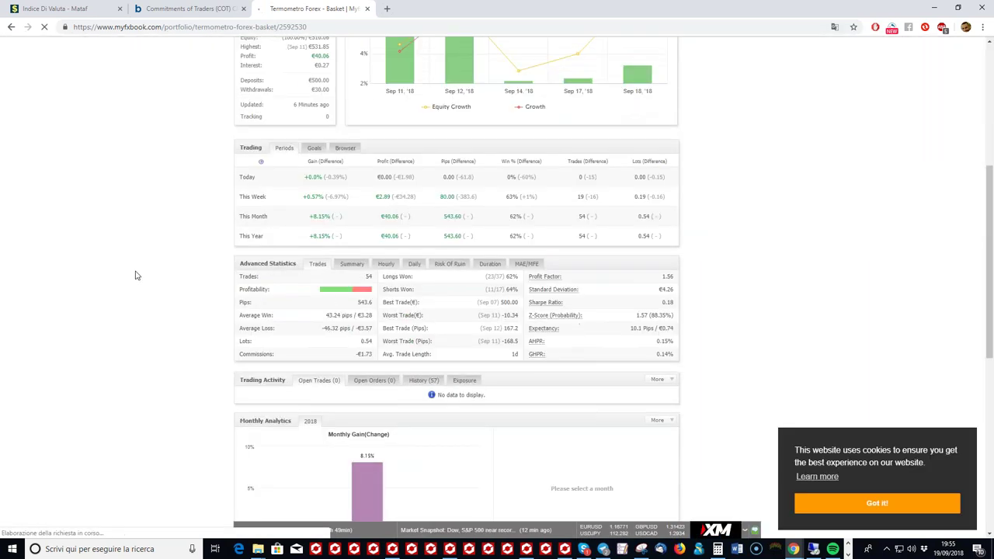
scroll(156, 277, "down", 1)
scroll(179, 279, "up", 3)
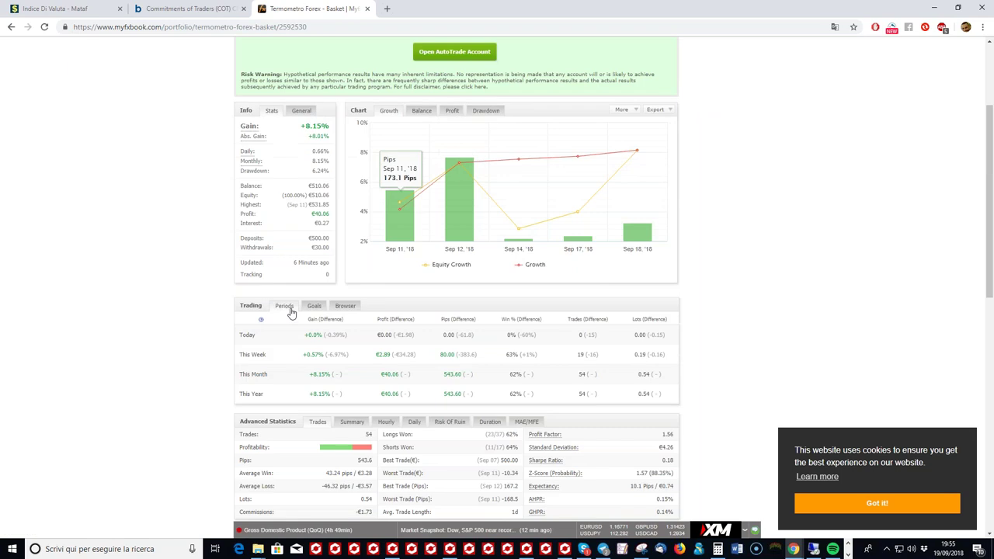
scroll(294, 317, "down", 3)
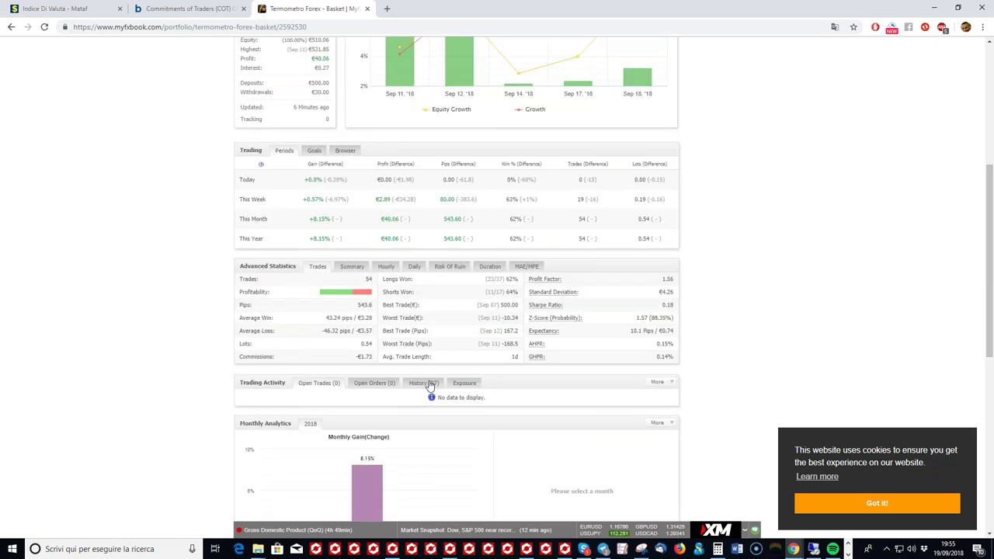
left_click(424, 383)
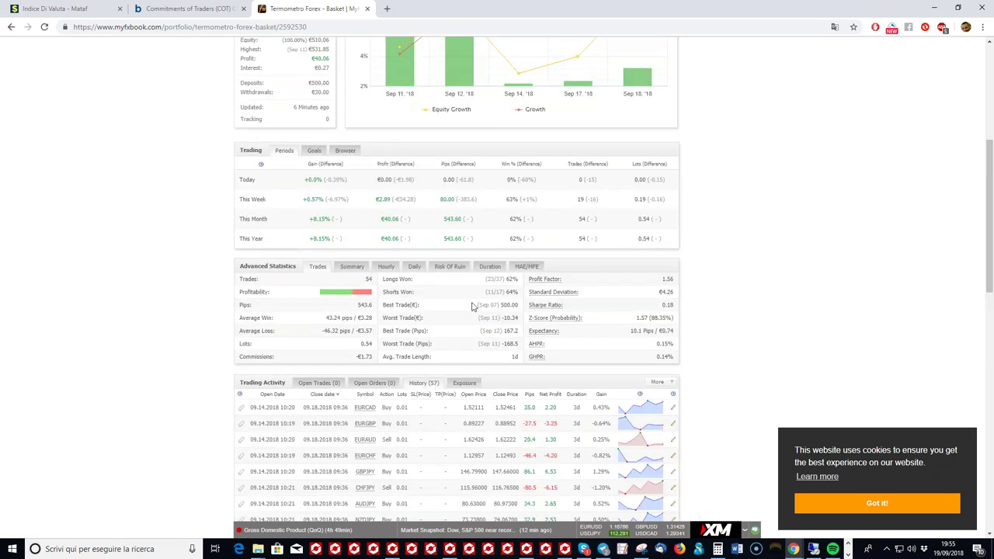
scroll(490, 273, "up", 1)
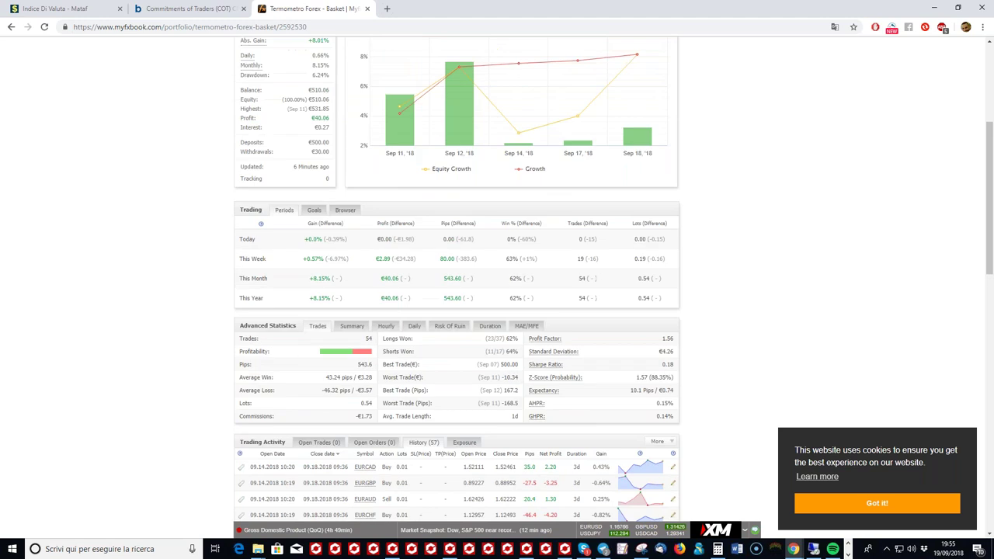
scroll(466, 256, "up", 3)
Step: Glance at the other MetaTrader terminal, then review the Basket account's stats, general information and trade history on Myfxbook
left_click(565, 549)
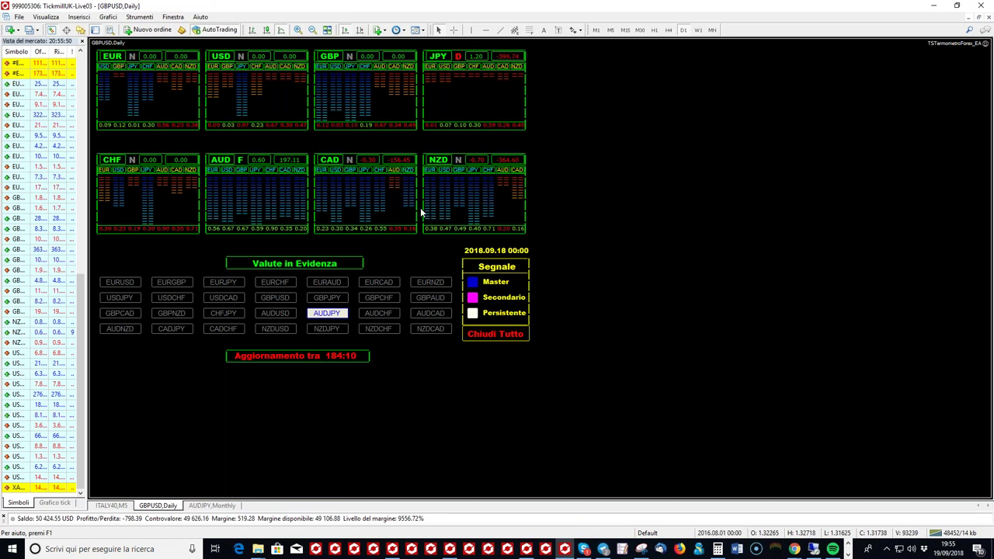
left_click(564, 549)
scroll(393, 224, "down", 2)
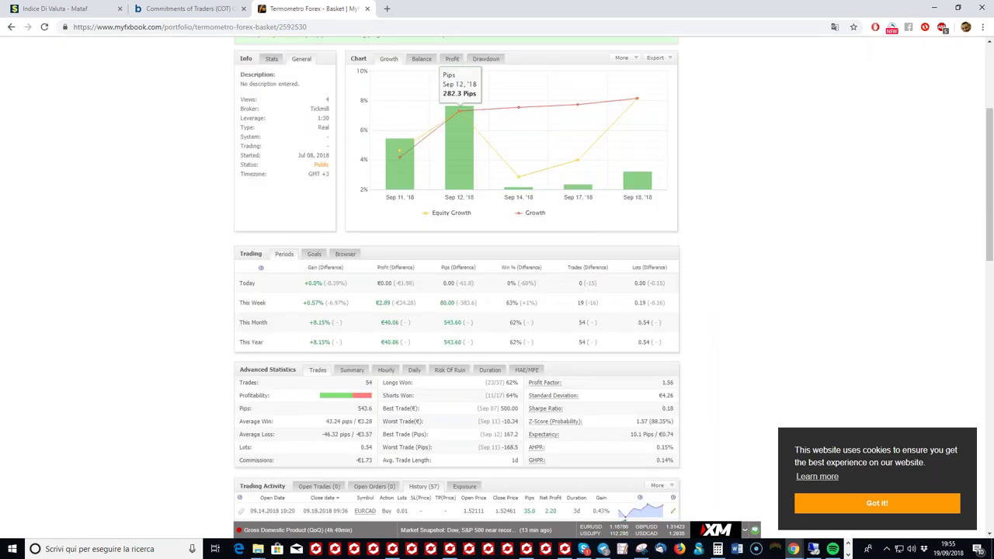
scroll(396, 305, "down", 2)
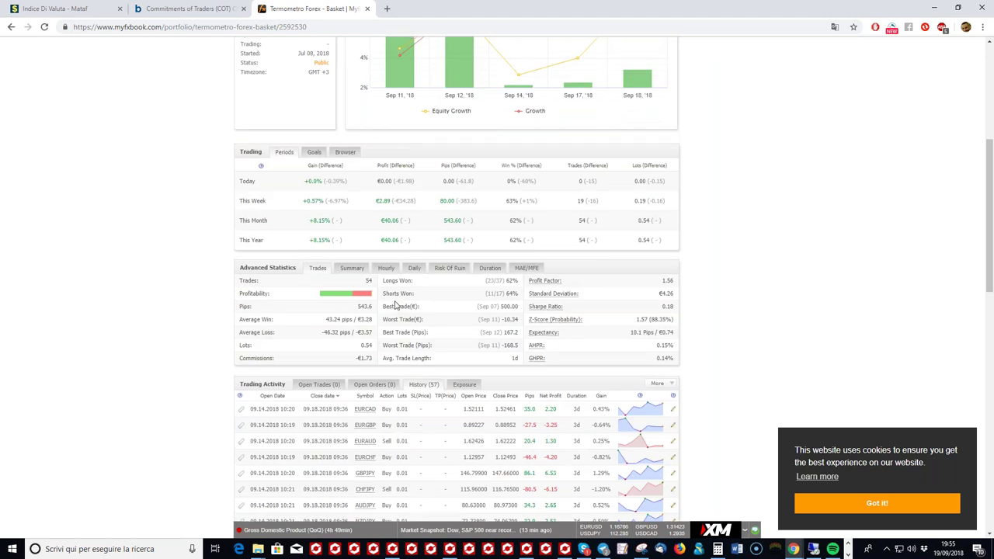
scroll(395, 305, "up", 3)
scroll(392, 313, "up", 2)
left_click(271, 265)
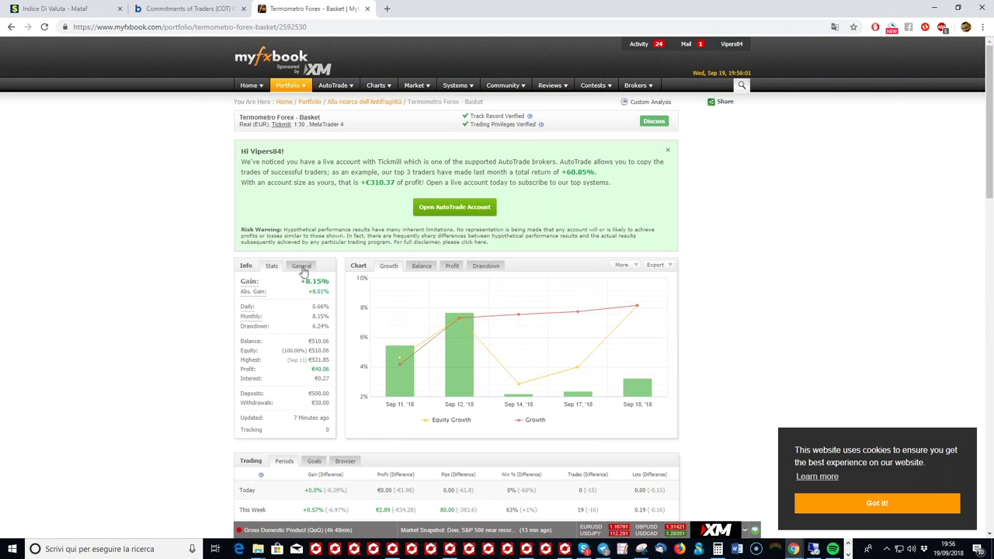
left_click(301, 266)
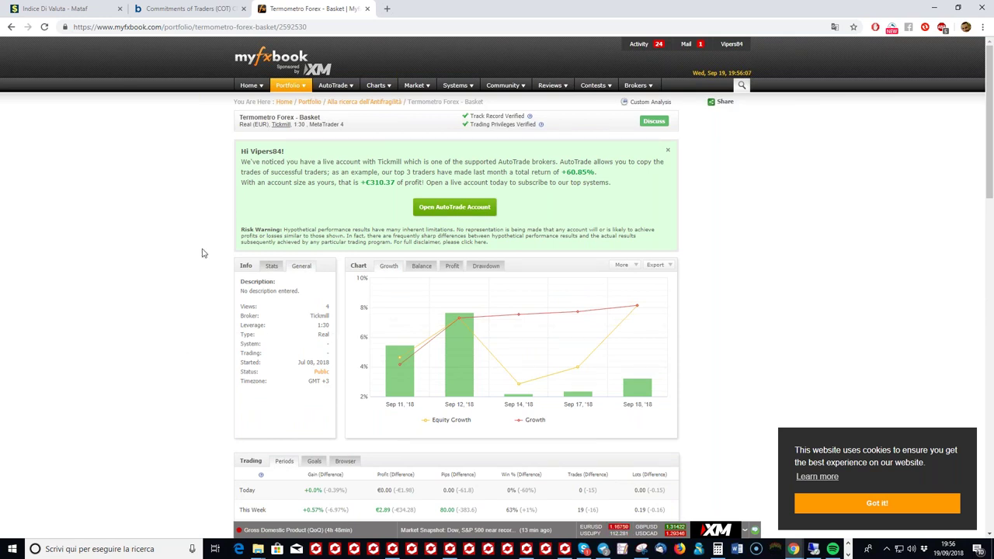
scroll(202, 254, "down", 1)
scroll(202, 253, "down", 5)
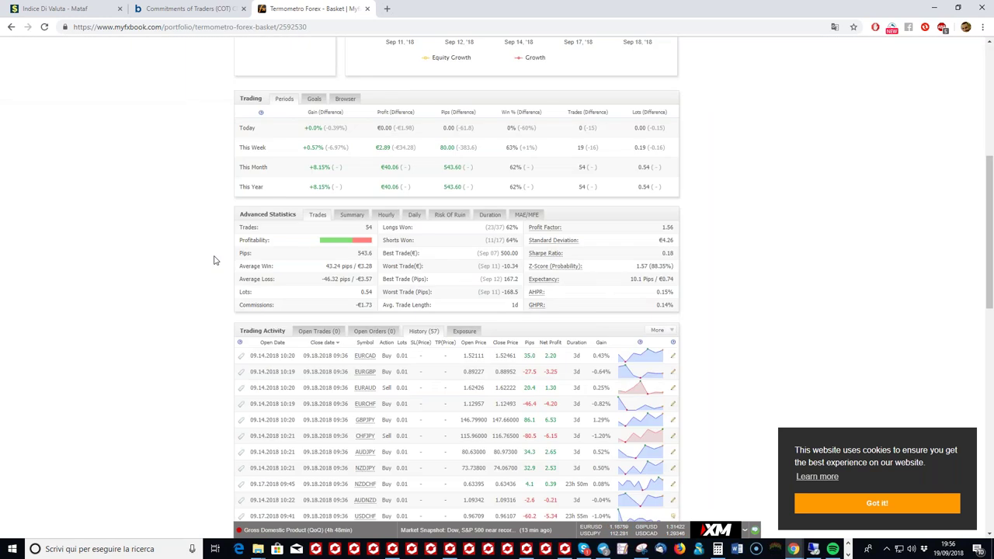
Step: Switch to the Tickmill demo MetaTrader terminal and log in to the TickmillUK-Live03 account with its saved credentials
mouse_move(394, 551)
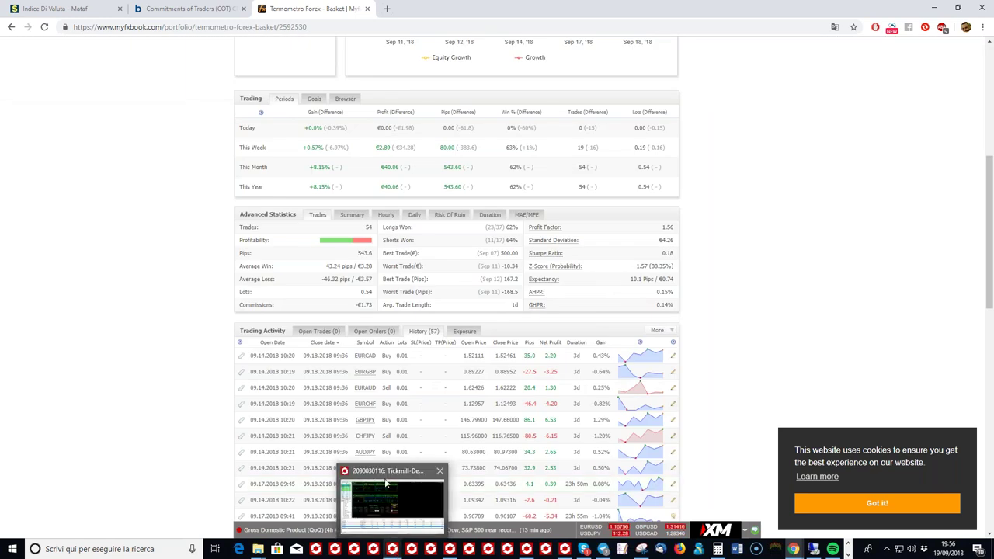
left_click(393, 550)
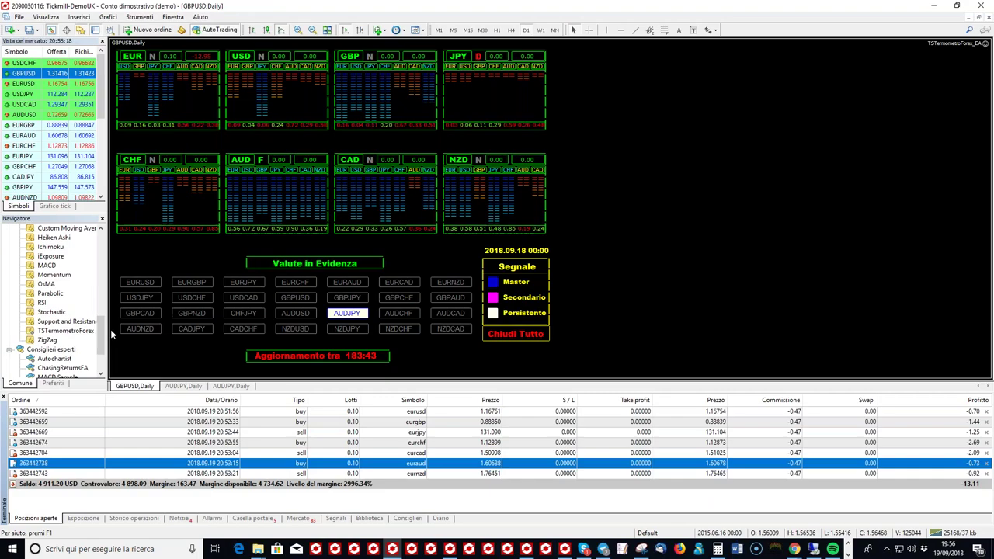
left_click_drag(101, 329, 95, 247)
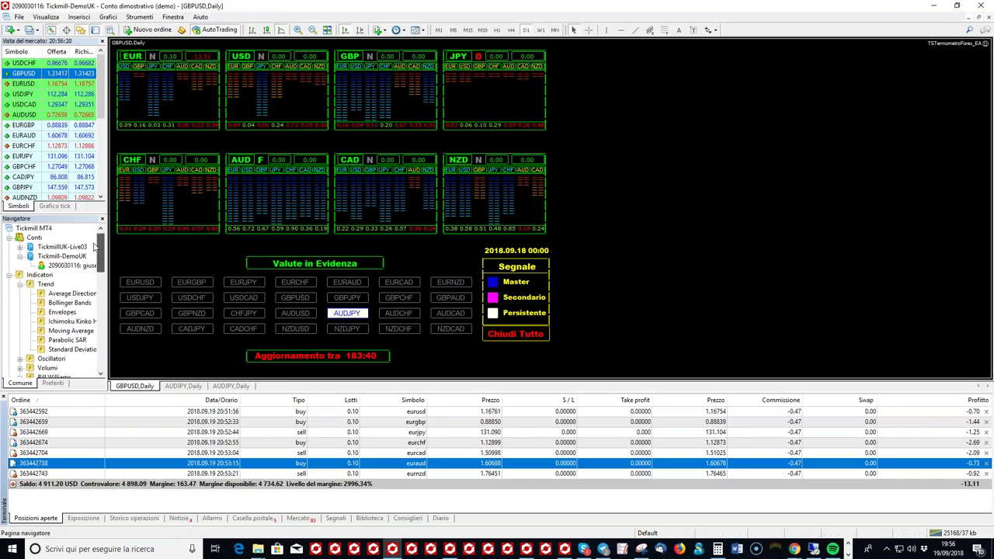
double_click(54, 247)
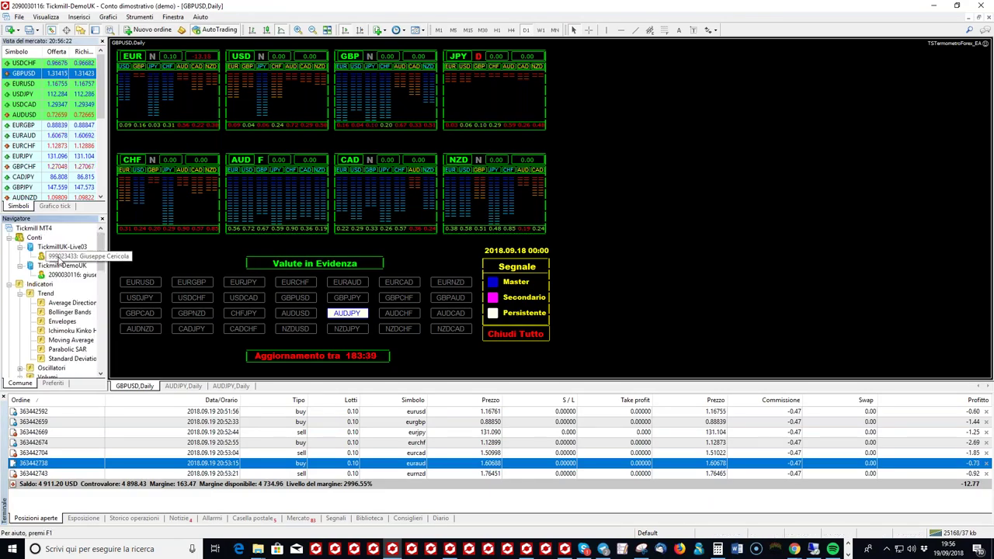
double_click(59, 257)
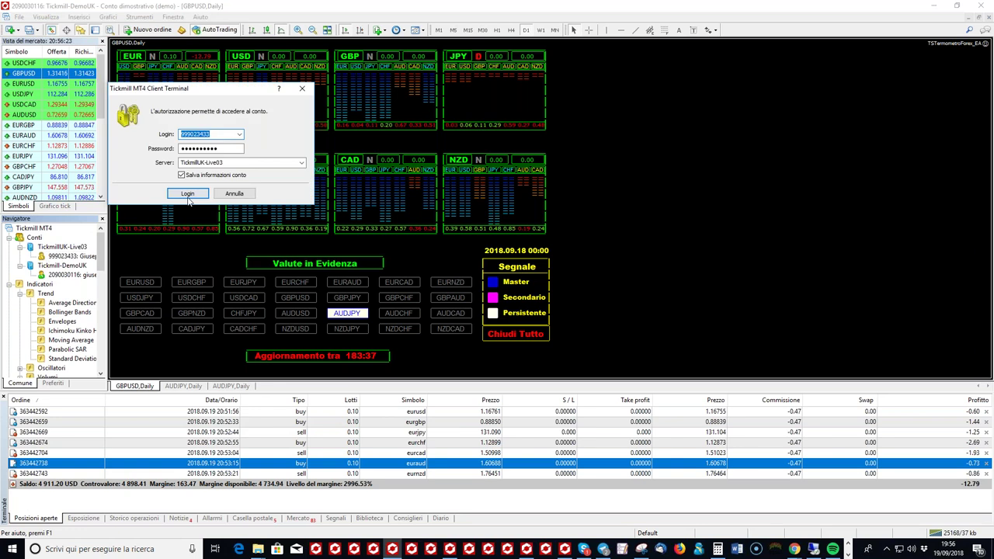
left_click(188, 197)
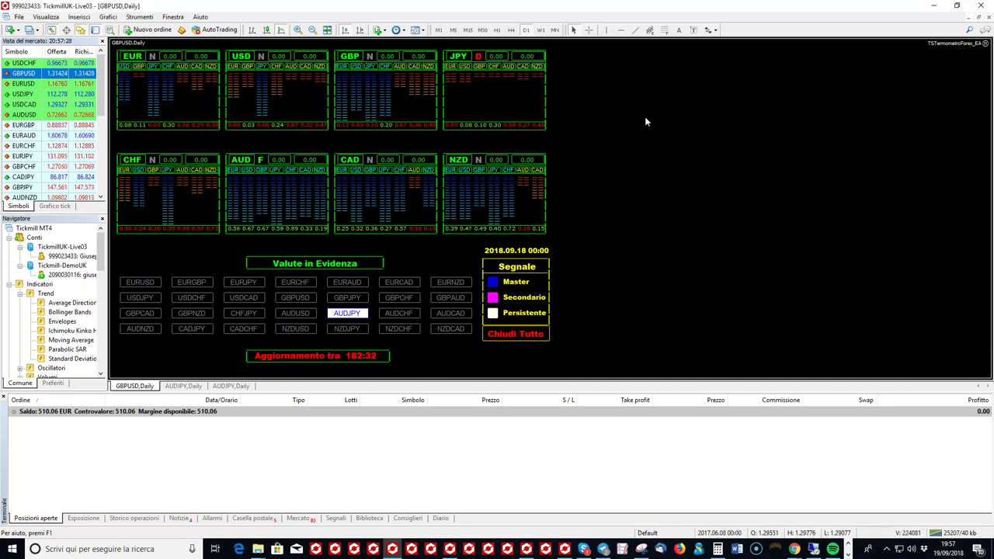
Step: Set the TSTermometroForex_EA lot size to 0.01, keeping the other inputs, and collapse the accounts tree
key("F7")
double_click(536, 192)
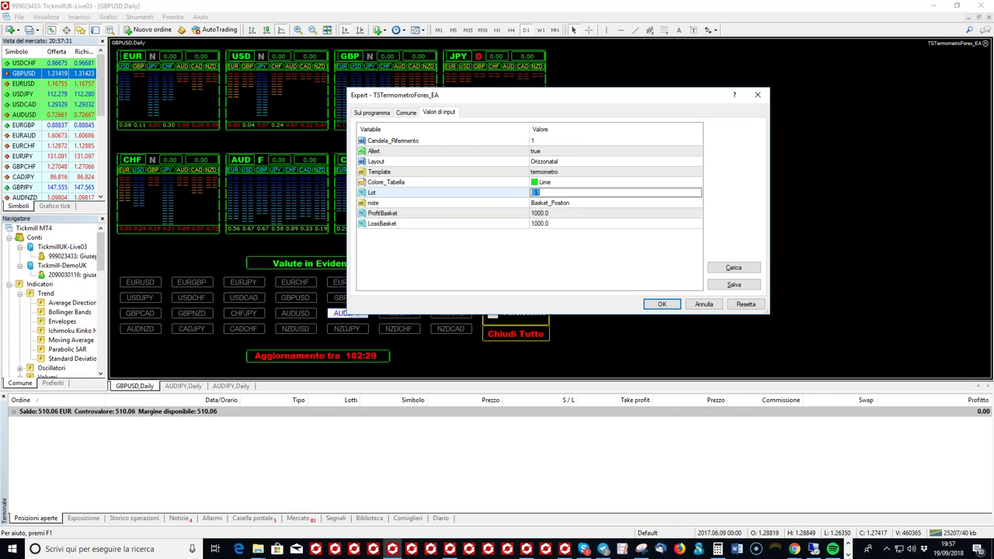
key("Left")
type("0")
left_click(559, 213)
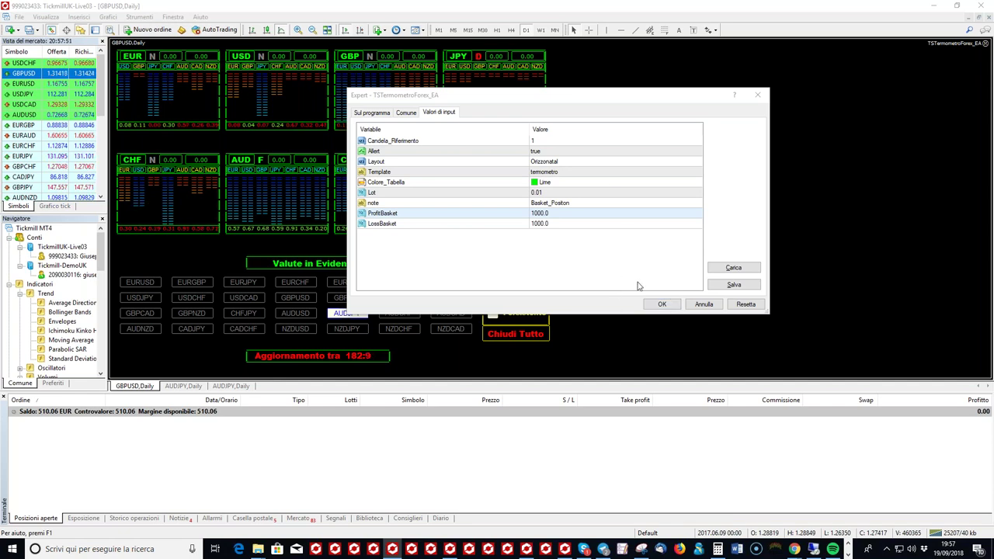
left_click(657, 303)
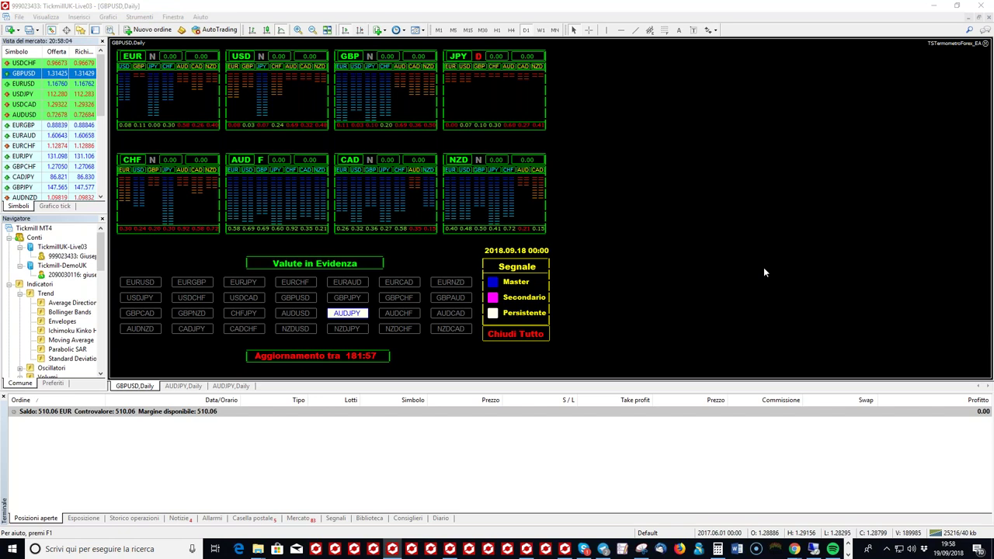
left_click(20, 247)
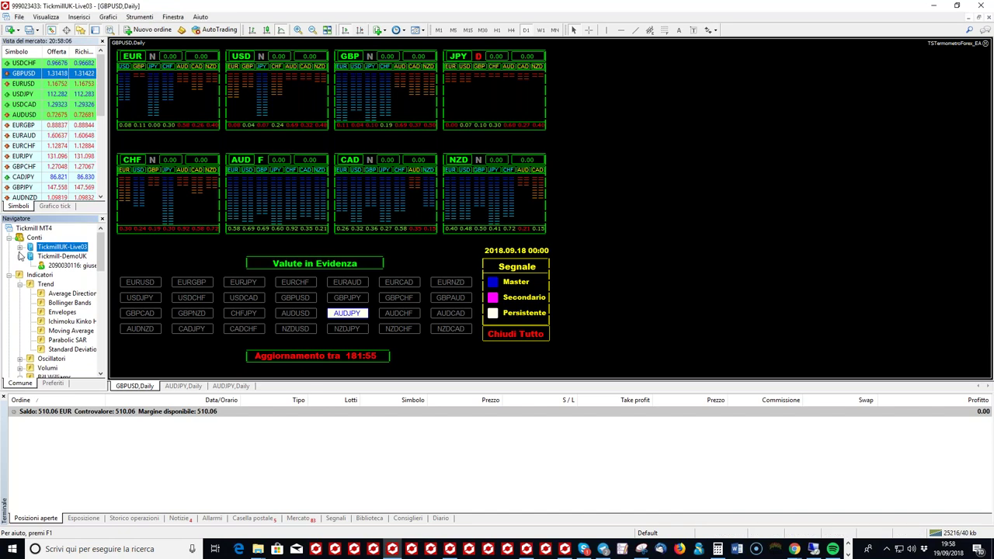
left_click(8, 238)
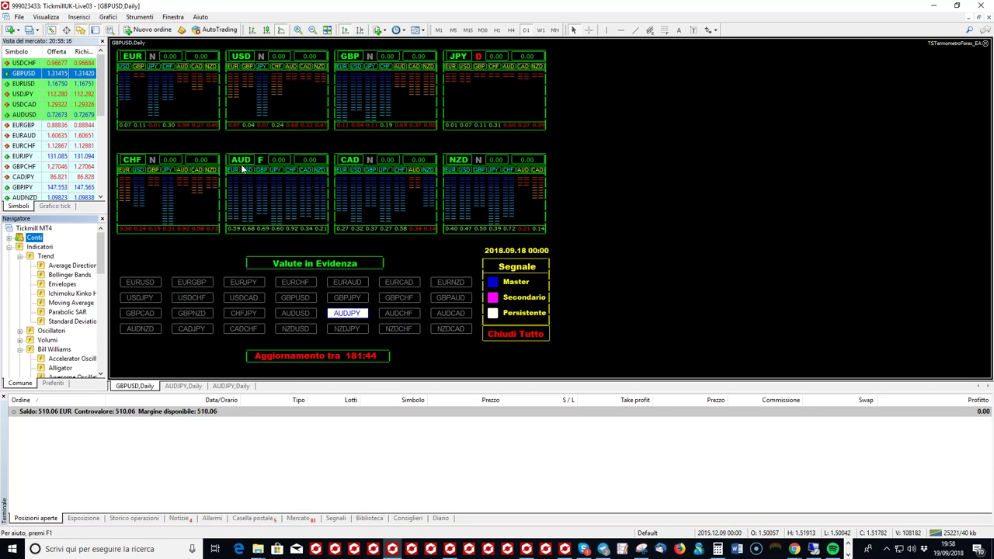
Step: Switch to the browser's Barchart Commitments of Traders page and compare the Australian Dollar and Japanese Yen charts
left_click(799, 553)
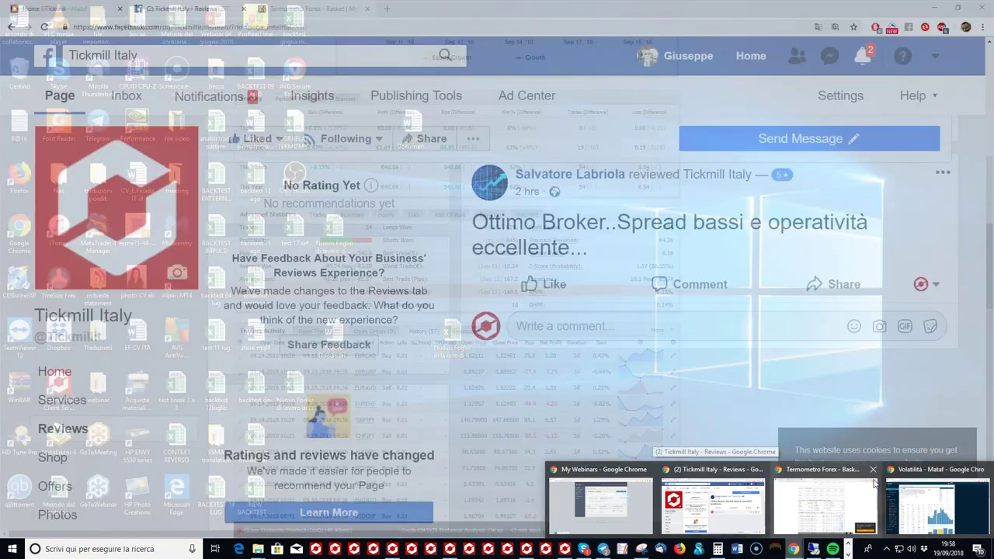
left_click(875, 483)
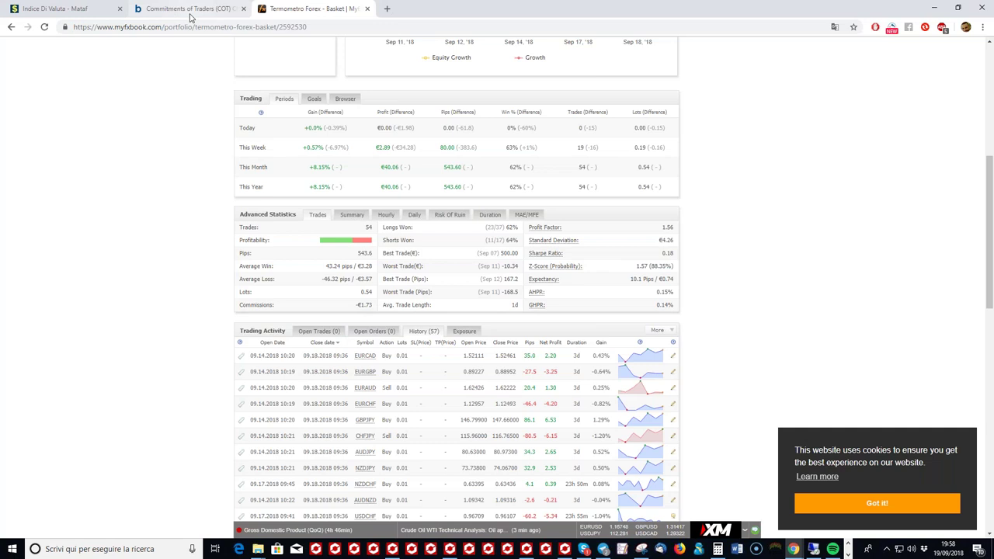
left_click(191, 10)
left_click(526, 55)
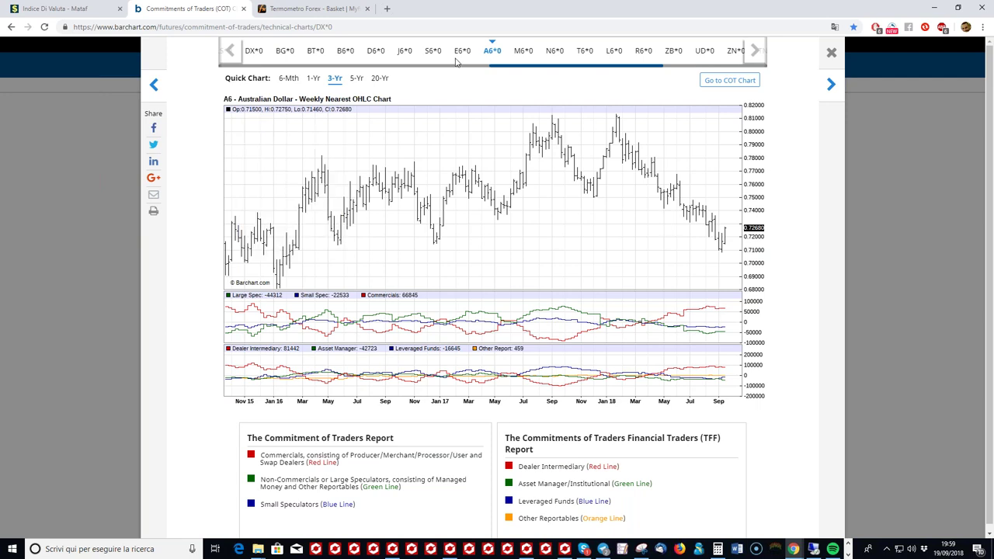
left_click(405, 51)
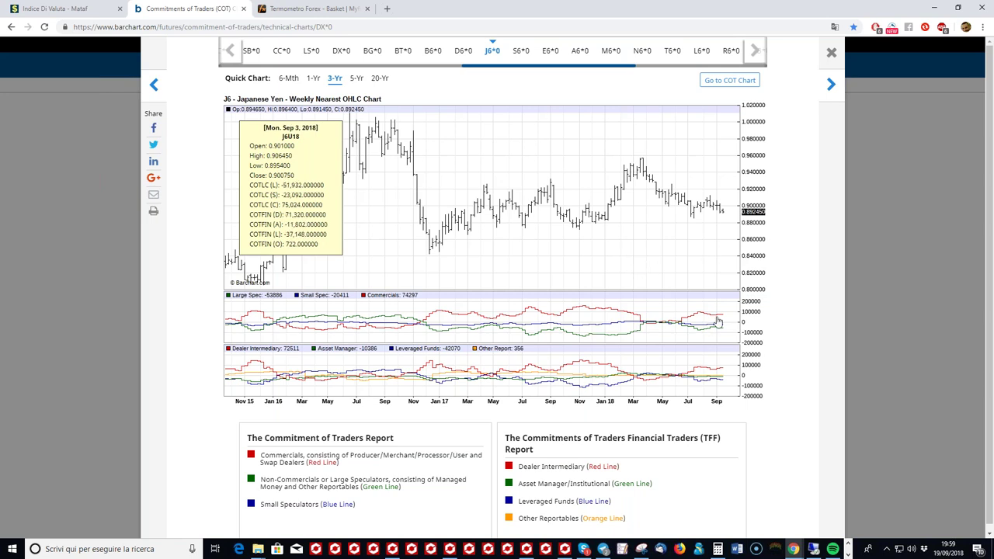
left_click(578, 53)
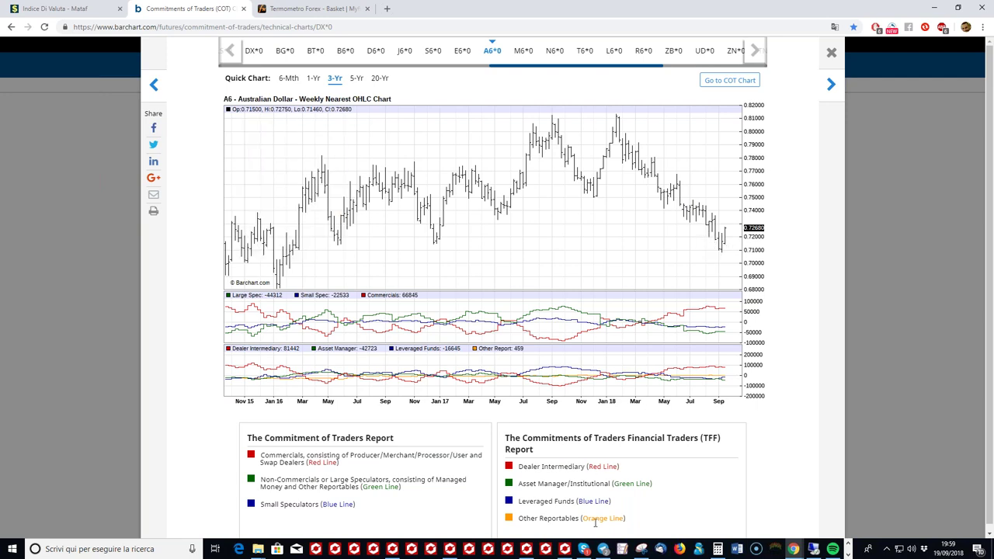
Step: Return to the live MetaTrader terminal with the 0.01 lot setting and try to buy EURAUD from the AUD panel
left_click(565, 549)
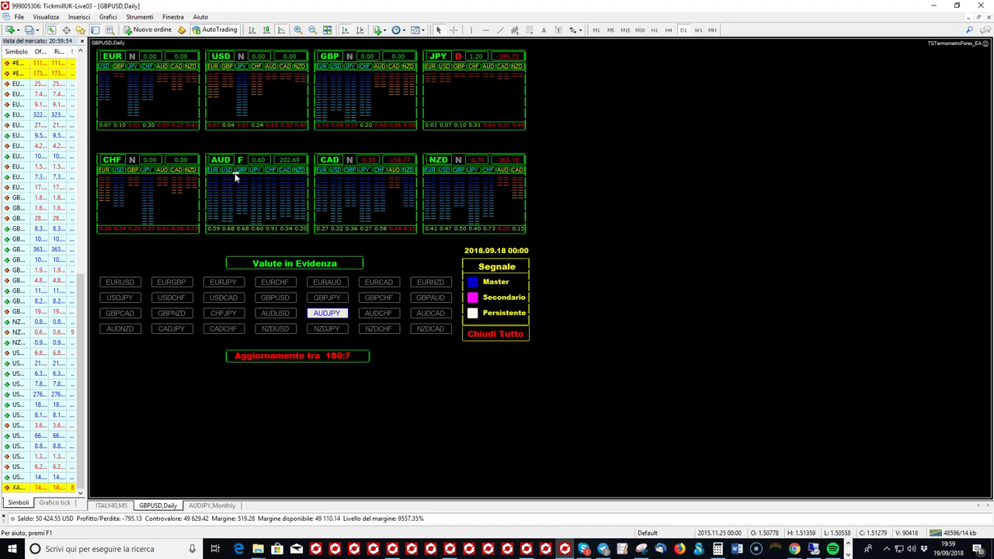
left_click(393, 549)
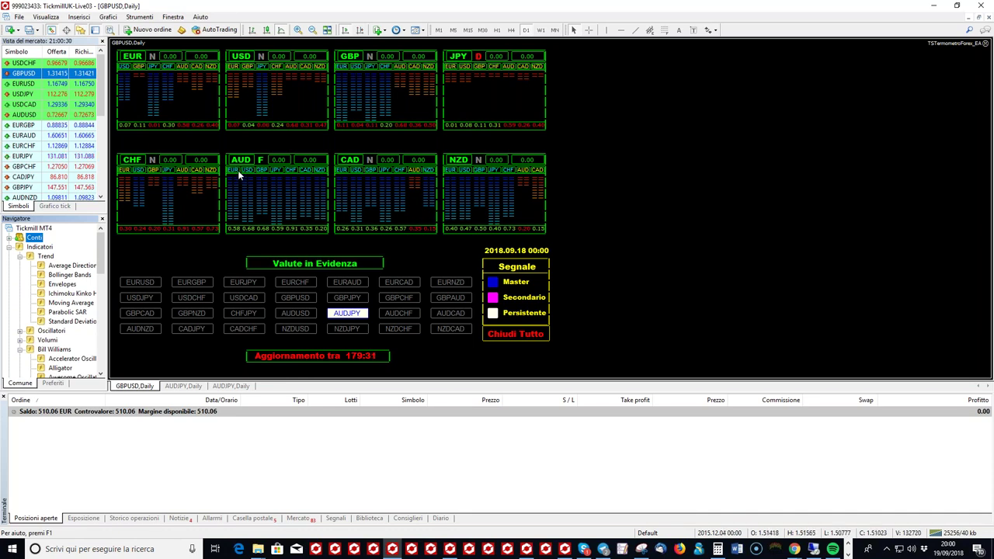
left_click(234, 170)
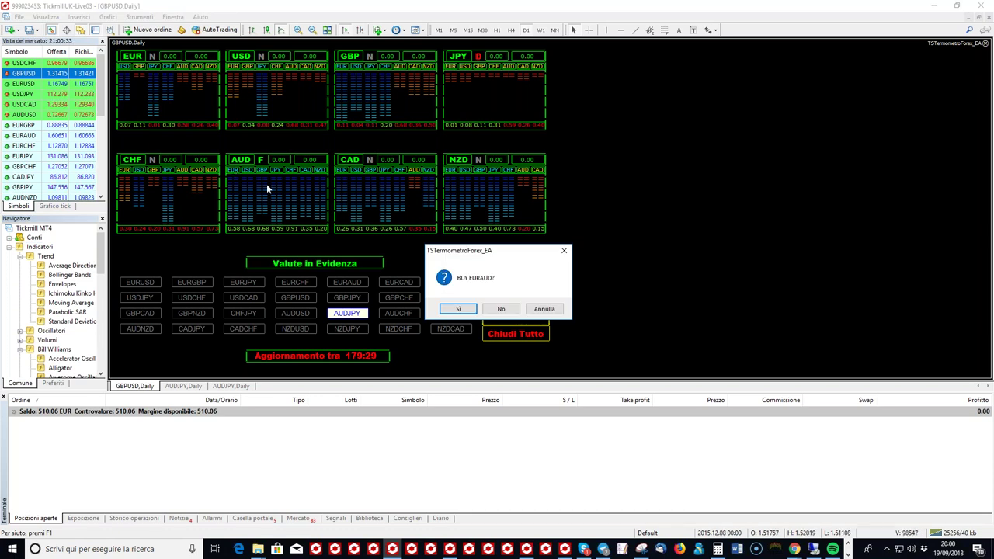
left_click(473, 309)
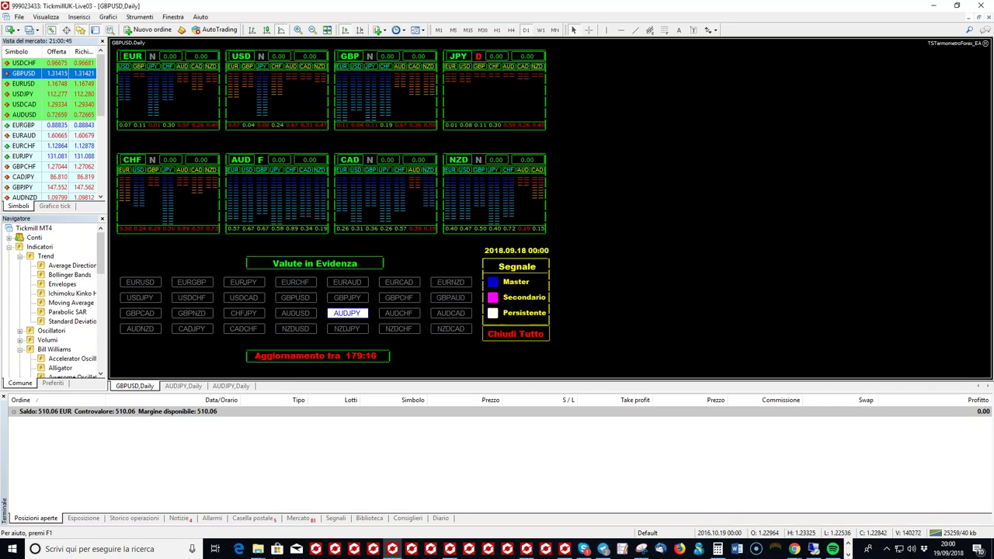
Step: Try to sell AUDUSD from the AUD panel and dismiss the GBPAUD buy order
left_click(251, 171)
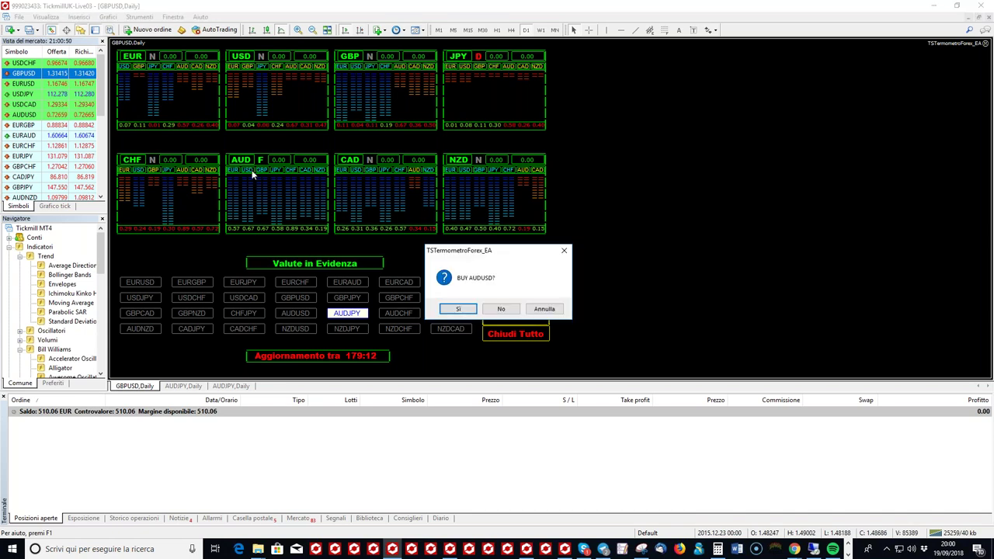
left_click(498, 309)
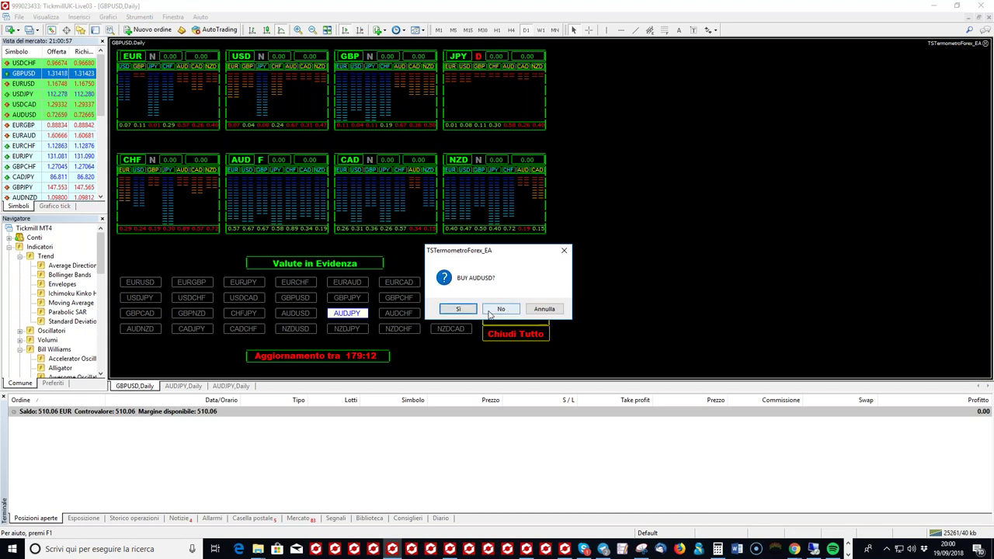
left_click(491, 312)
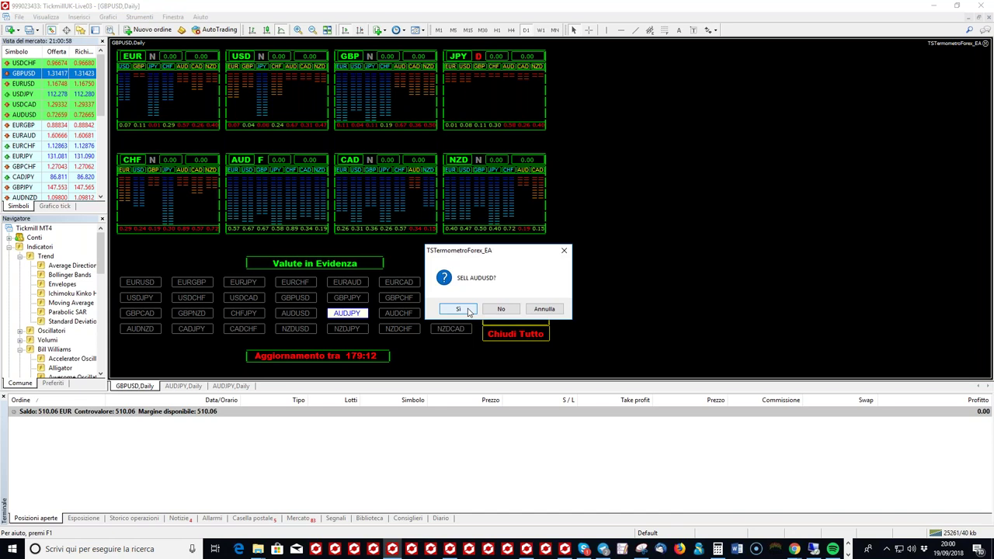
left_click(469, 312)
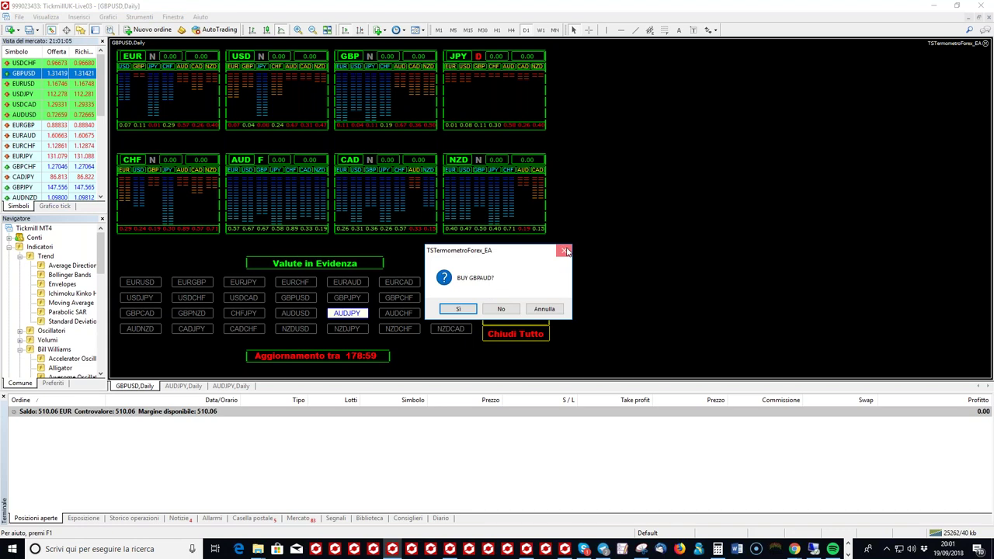
key("Escape")
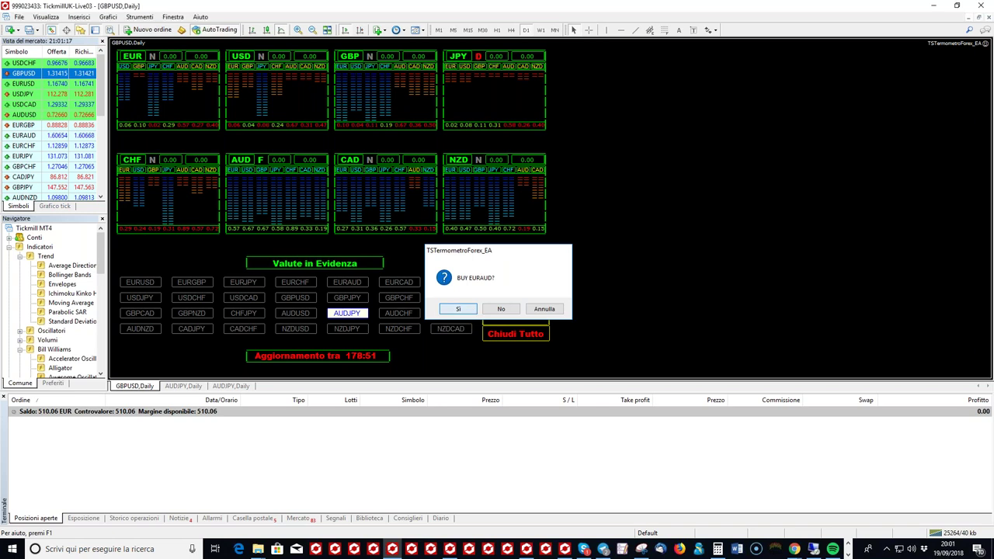
Step: Buy EURAUD and sell AUDUSD at 0.01 lots each for the AUD basket
left_click(458, 309)
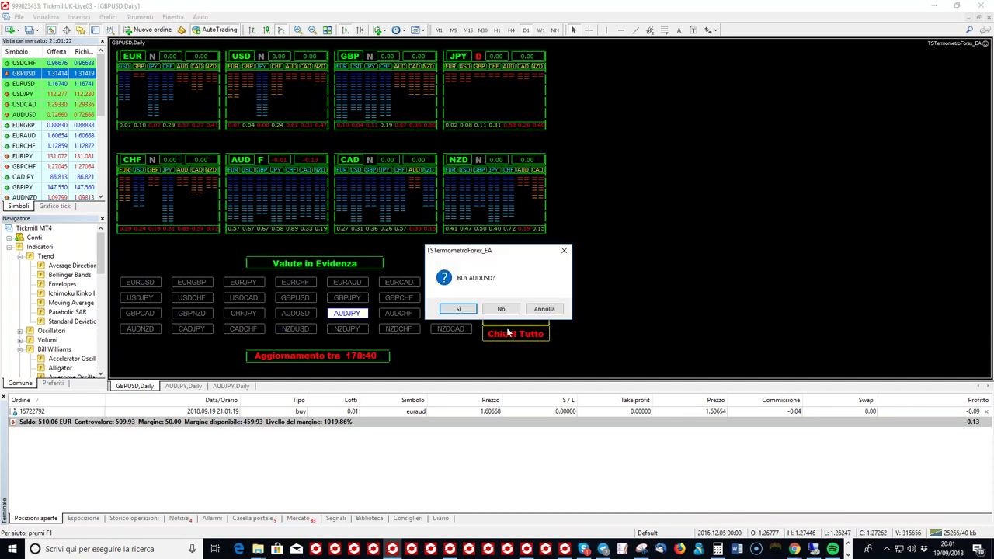
left_click(501, 309)
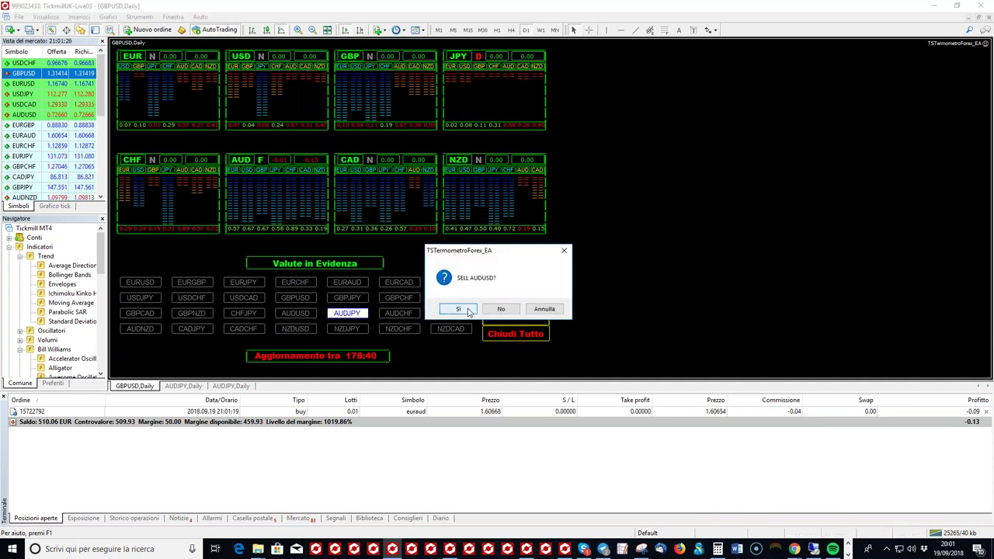
key("Return")
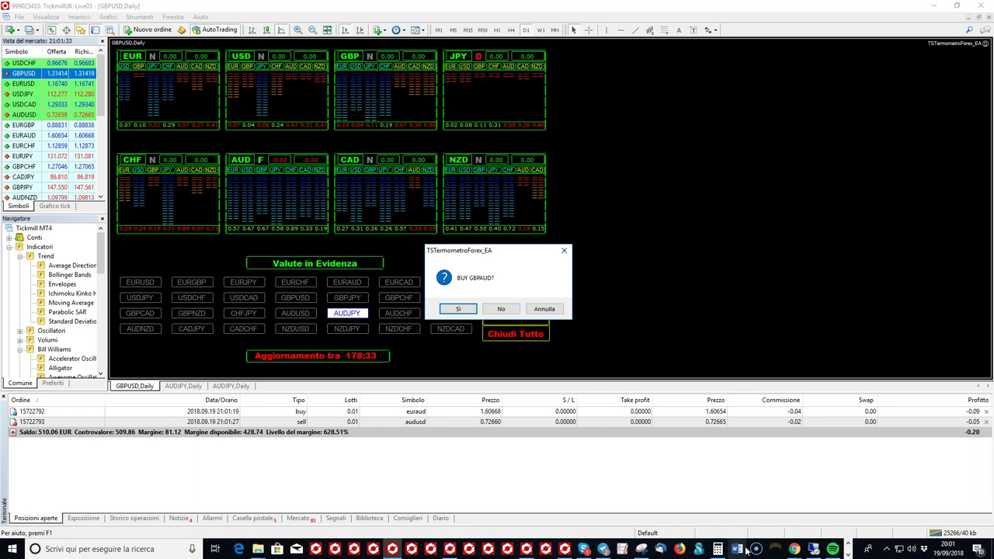
Step: Switch to the CORRELAZIONI TERMOMETRO FOREX workbook in Excel and clear the pair1 and pair2 filters on the correlations sheet
left_click(794, 549)
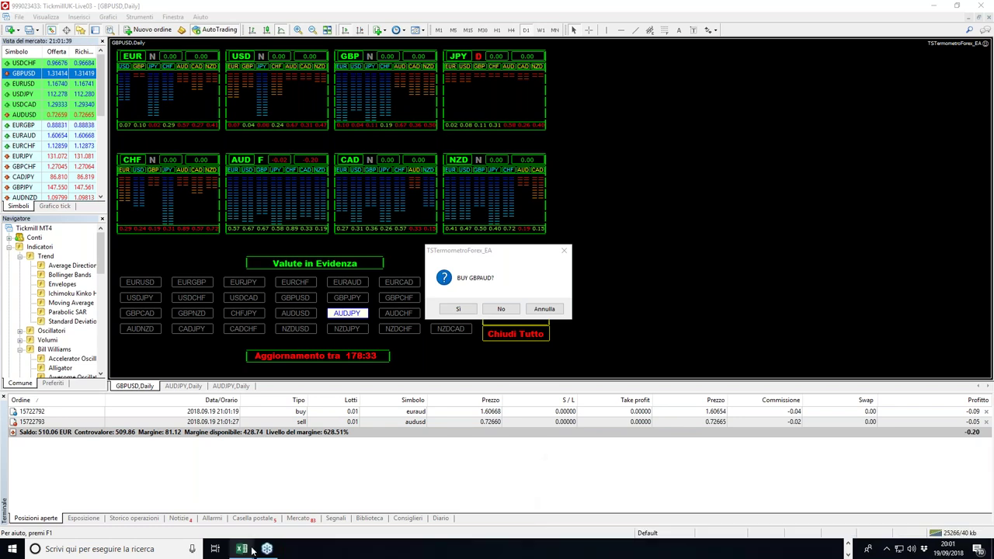
mouse_move(244, 549)
left_click(298, 504)
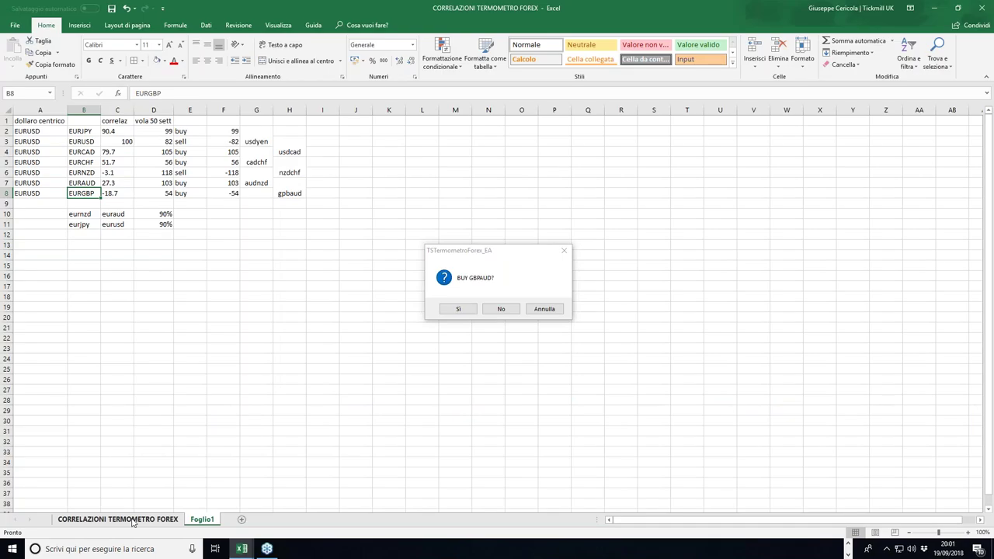
left_click(46, 120)
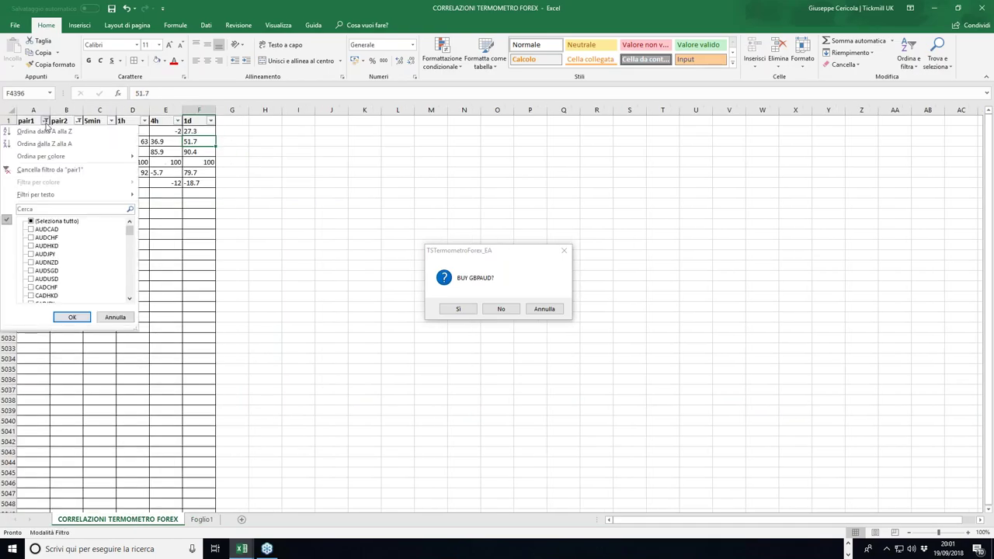
left_click(49, 222)
left_click(72, 316)
left_click(74, 121)
left_click(46, 221)
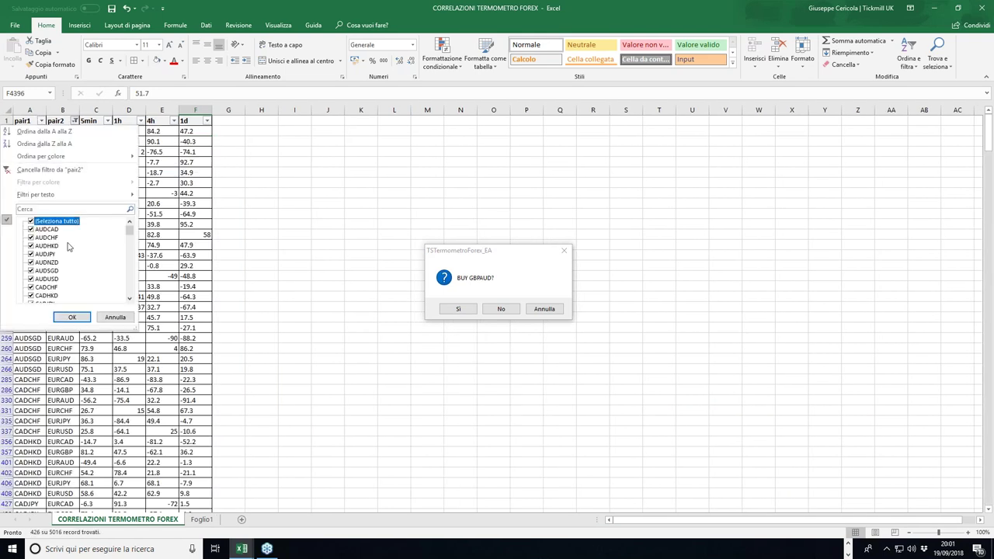
left_click(72, 318)
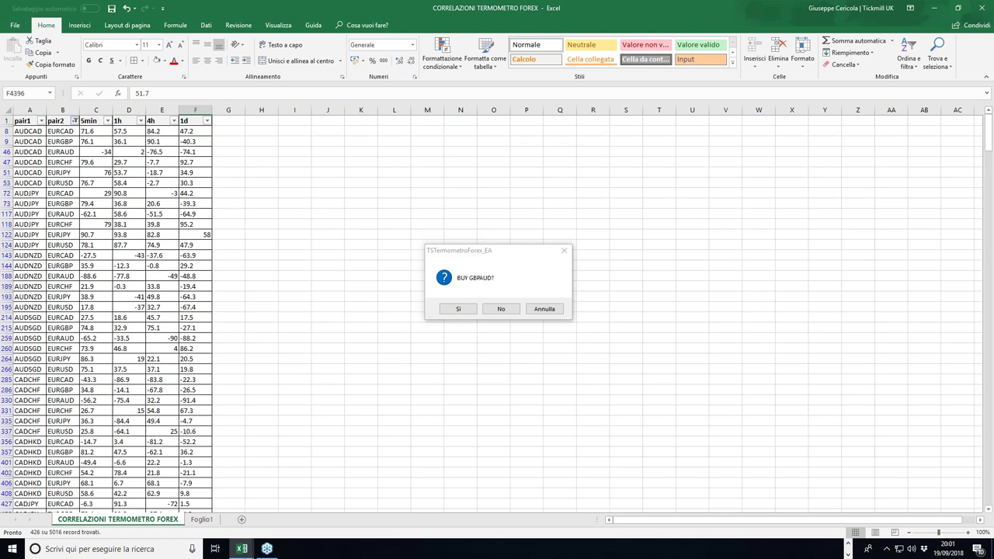
Step: Filter the pair1 column of the correlations table to EURAUD
left_click(41, 121)
type("eurau")
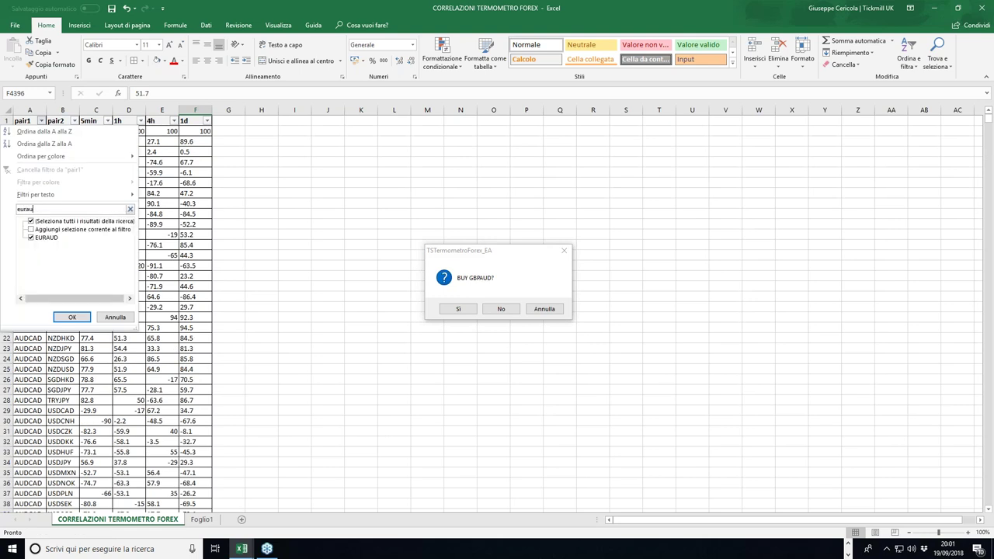
left_click(32, 237)
left_click(68, 320)
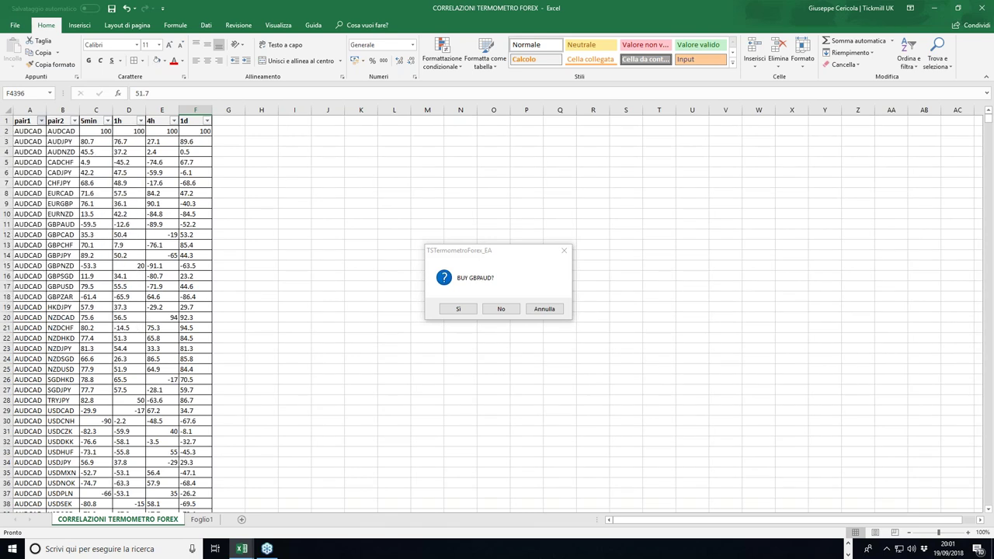
Step: Filter the pair2 column to GBPAUD and check its daily correlation with EURAUD
left_click(78, 120)
left_click(35, 221)
left_click(35, 221)
left_click(35, 221)
left_click(47, 209)
type("gbpaud")
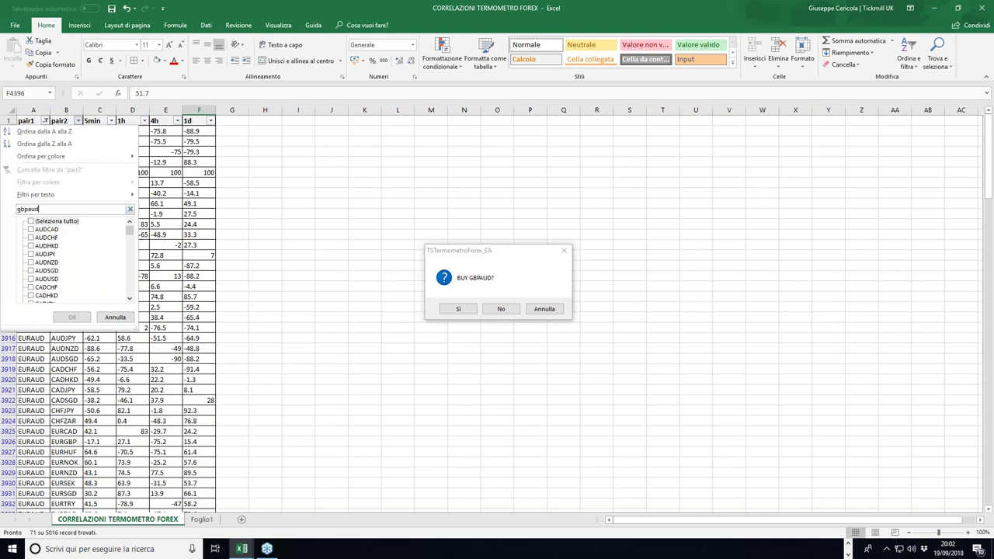
left_click(55, 237)
left_click(54, 237)
left_click(71, 318)
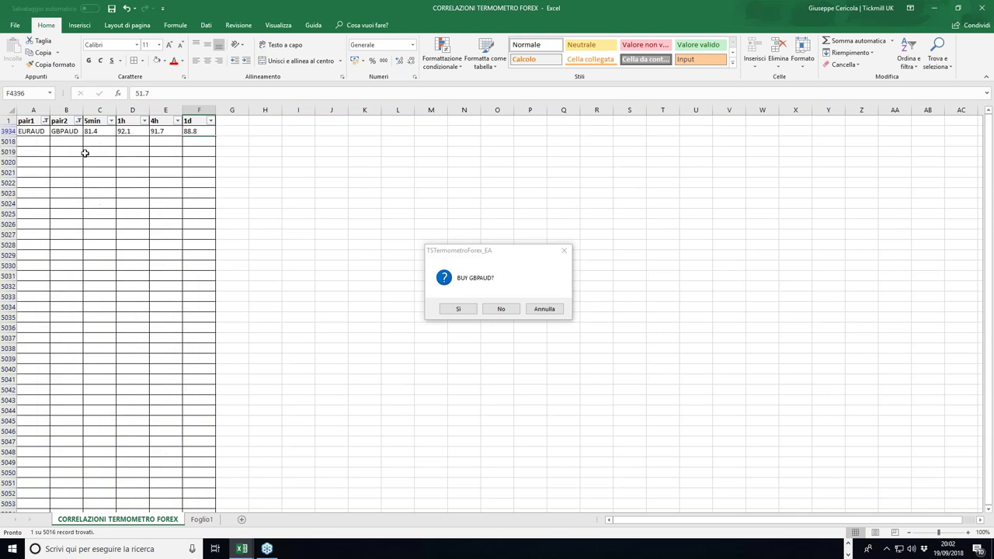
left_click(193, 131)
Step: Return to the live MetaTrader terminal, decline the GBPAUD buy and sell 0.01 lots of GBPAUD instead
mouse_move(245, 554)
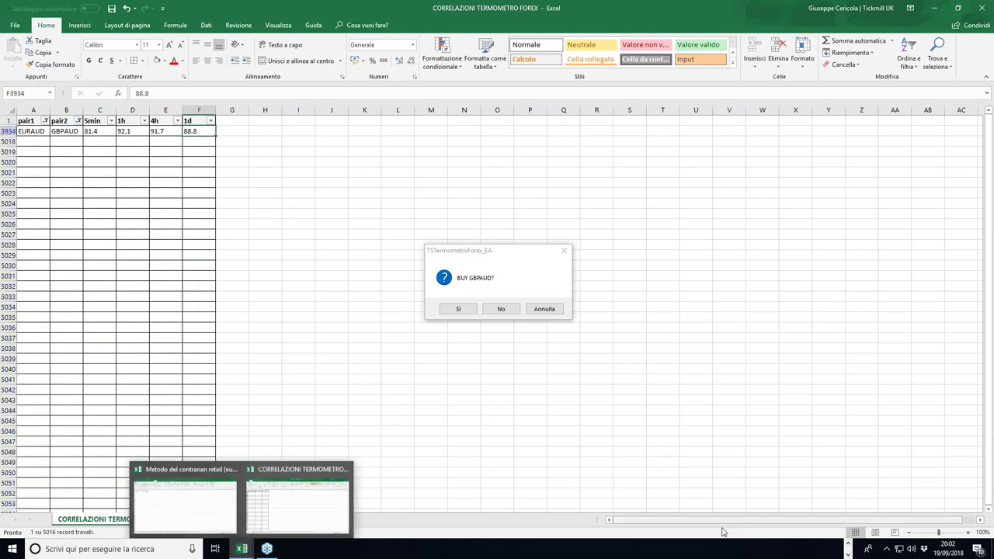
left_click(848, 548)
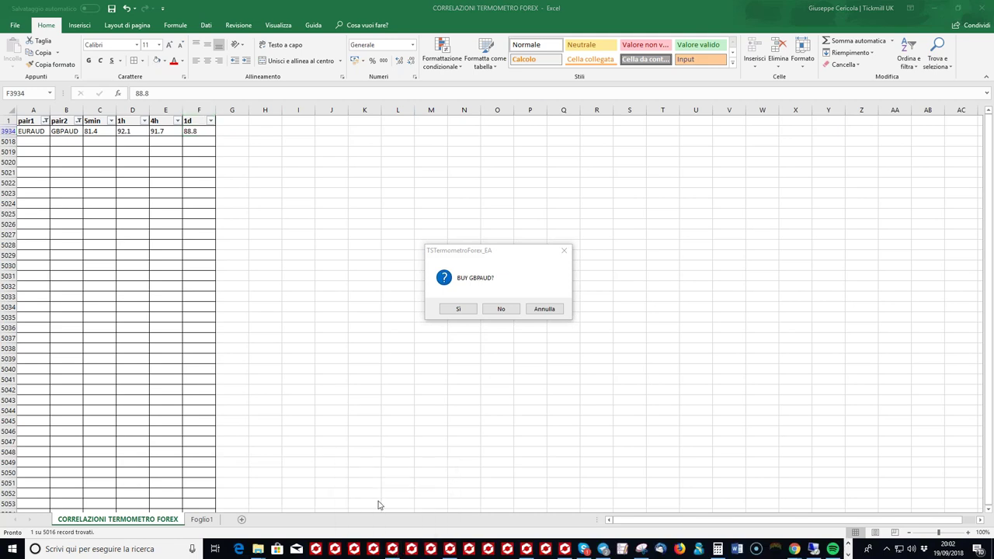
left_click(390, 551)
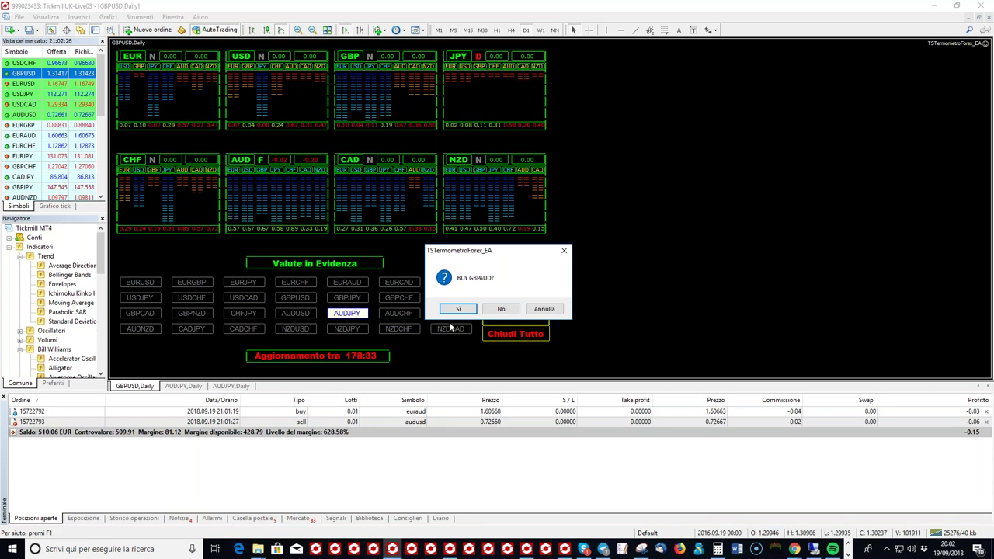
left_click(502, 309)
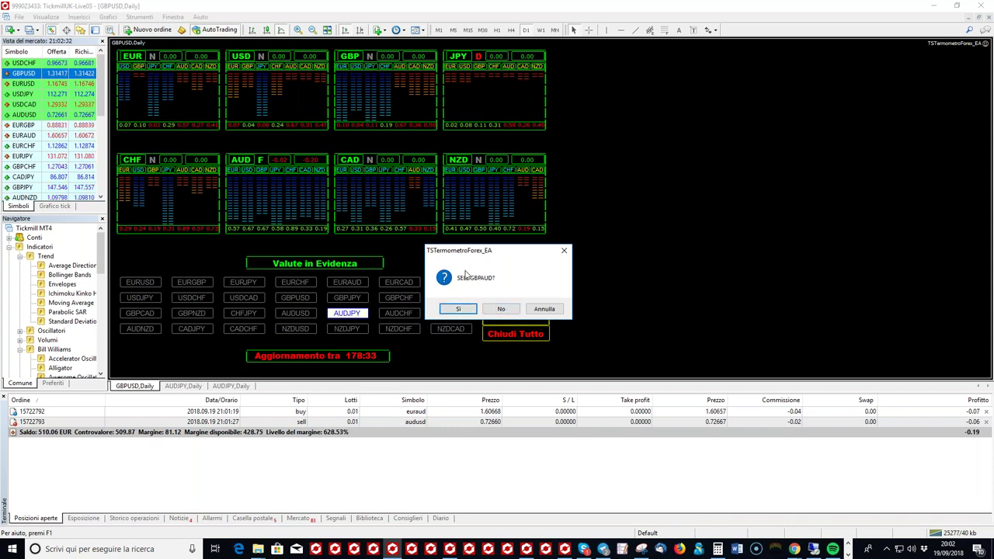
left_click(460, 309)
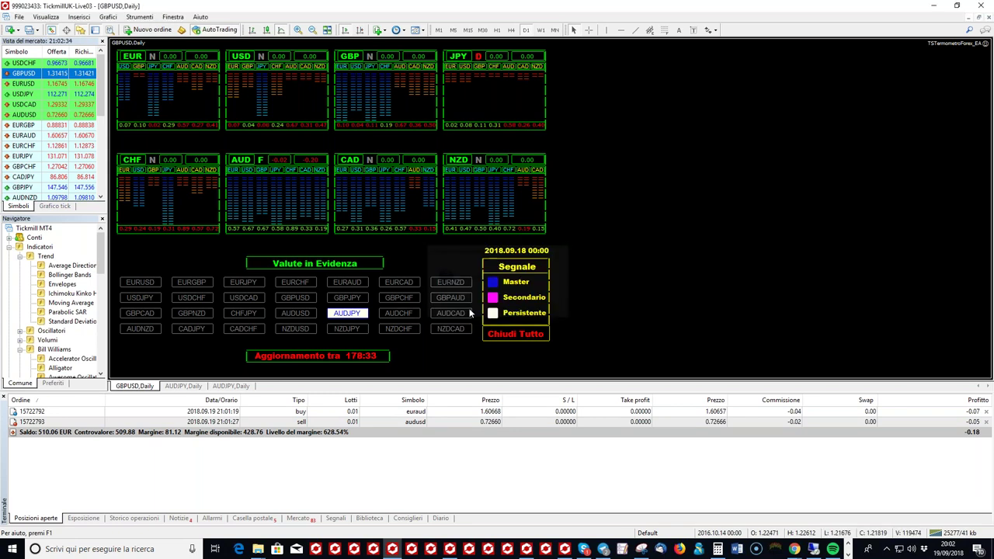
Step: Buy AUDJPY and AUDCAD at 0.01 lots each for the AUD basket
left_click(276, 174)
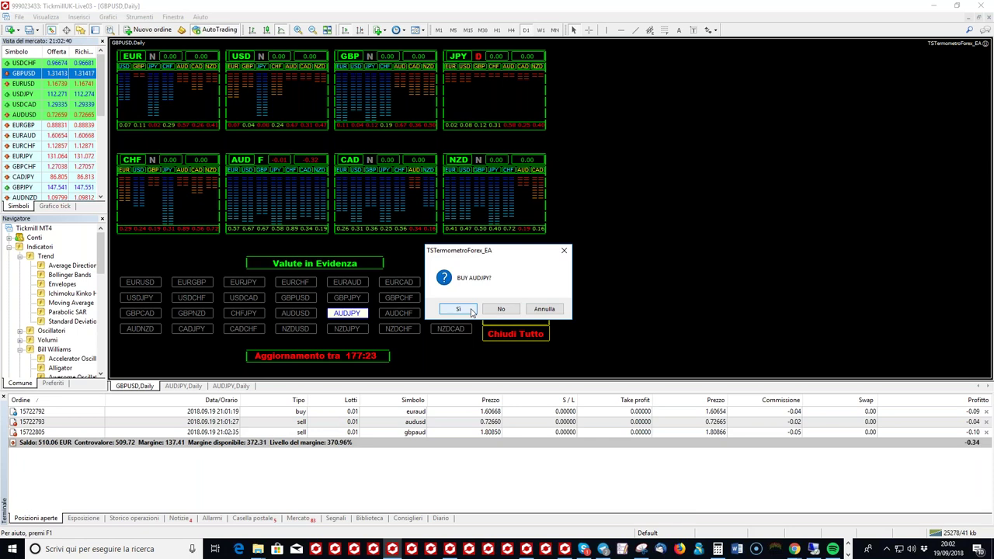
left_click(466, 309)
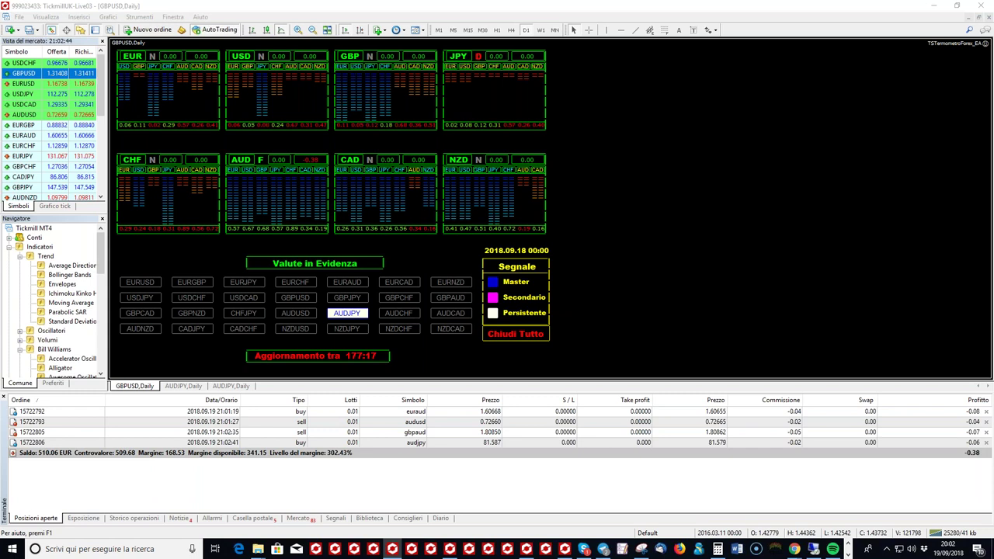
left_click(444, 310)
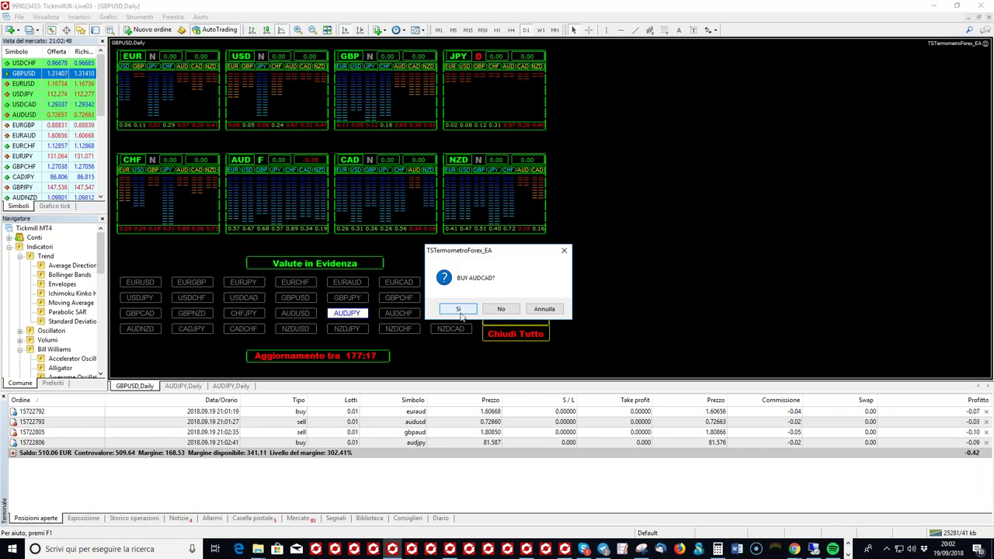
left_click(458, 309)
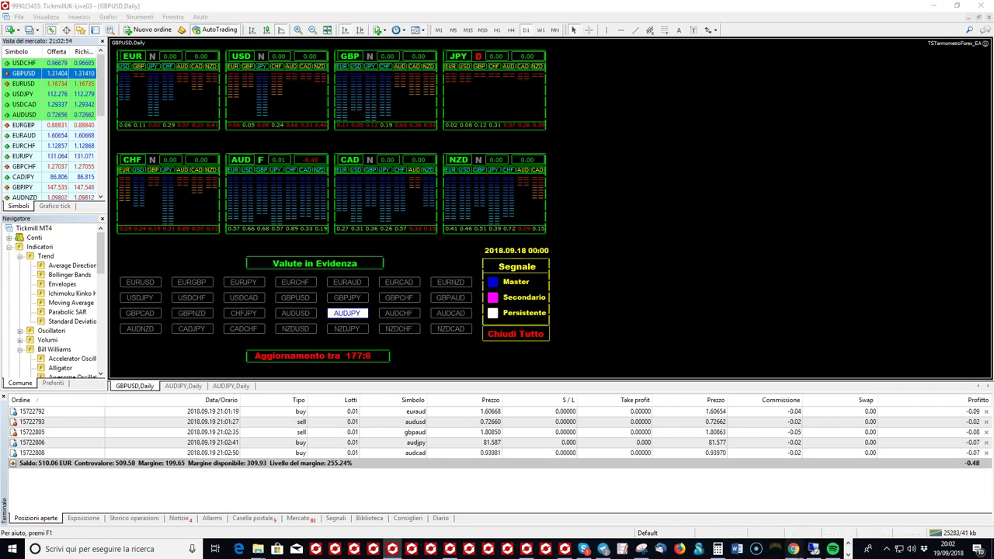
Step: Switch back to the Excel correlations workbook and clear the EURAUD and GBPAUD filters
mouse_move(795, 551)
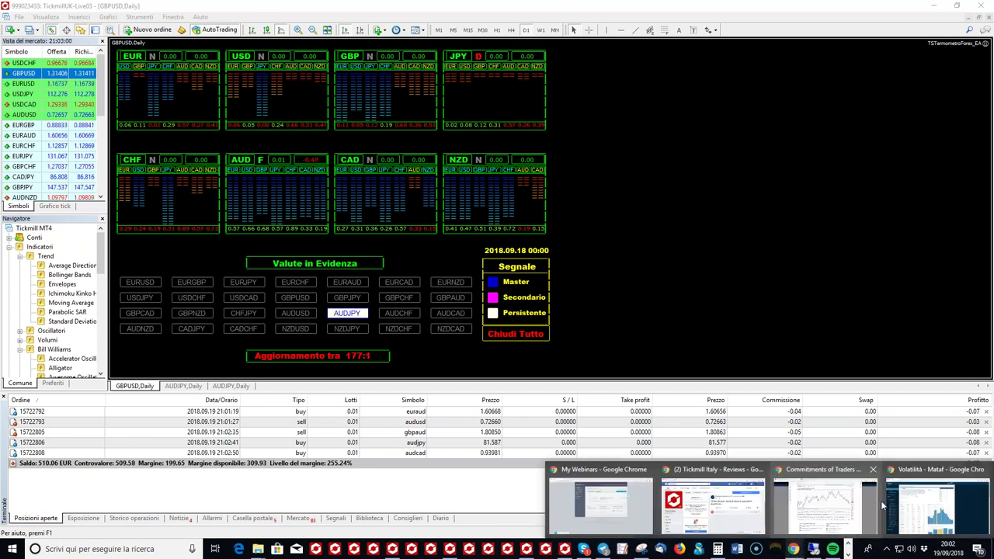
mouse_move(848, 505)
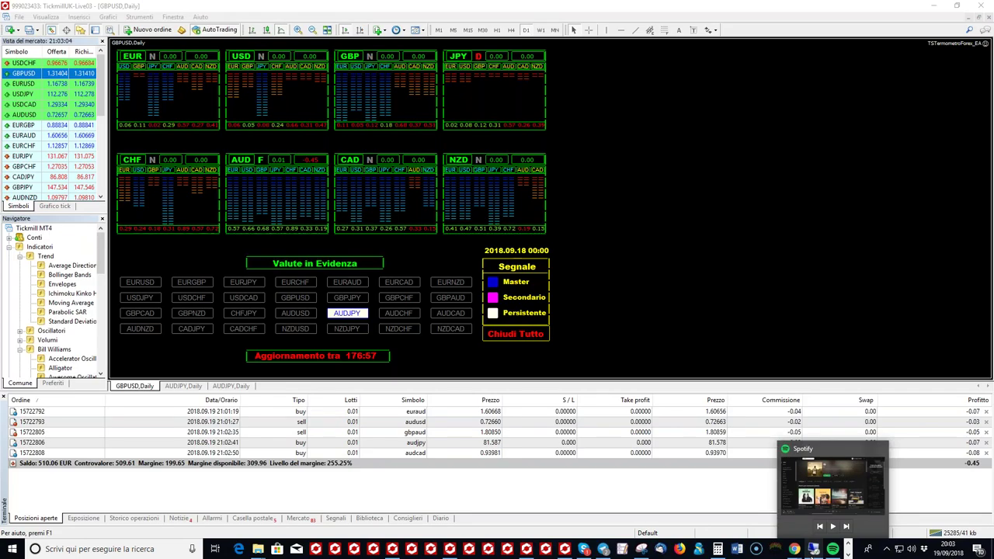
left_click(849, 554)
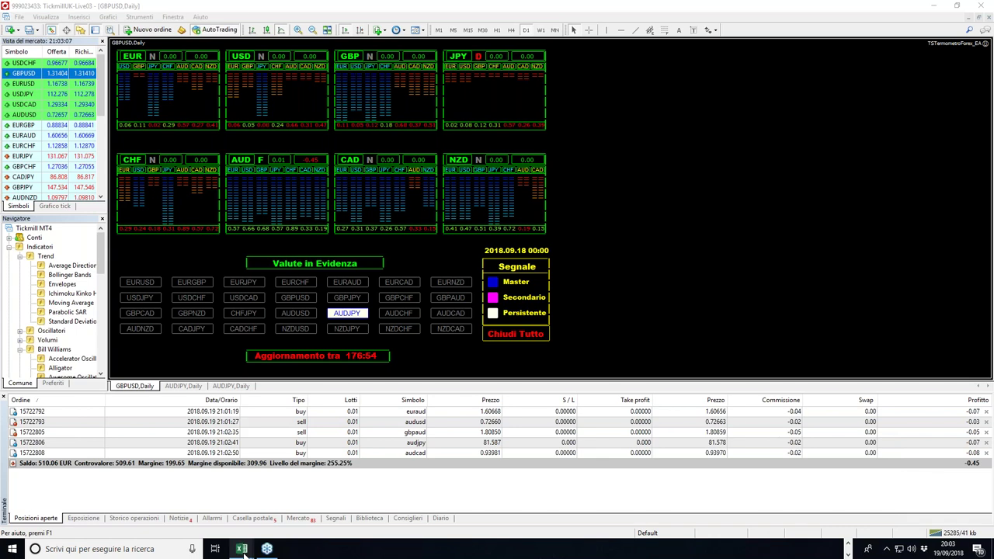
mouse_move(243, 550)
left_click(299, 501)
left_click(32, 219)
left_click(69, 317)
left_click(78, 120)
left_click(71, 221)
left_click(73, 318)
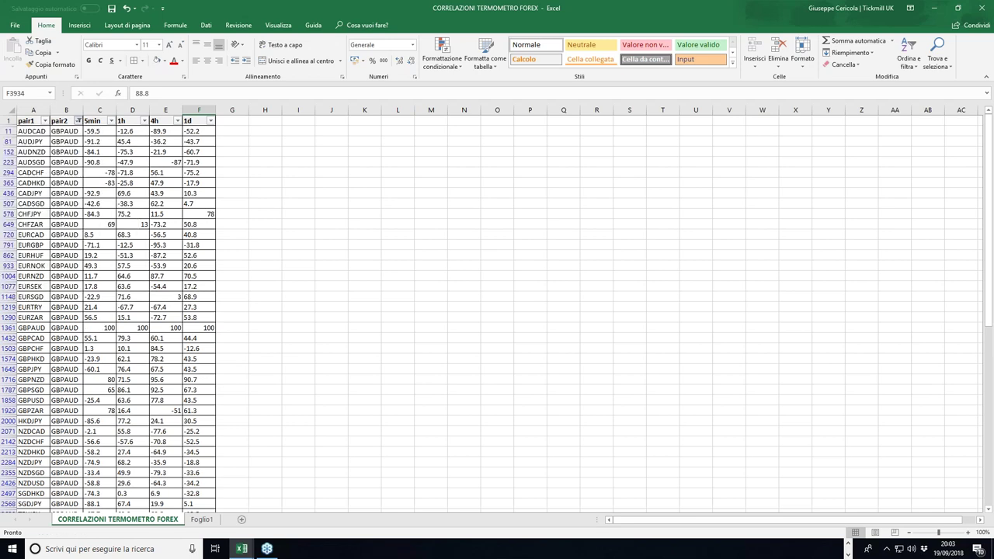
Step: Filter the pair1 column of the correlations table to AUDCAD only
left_click(45, 121)
left_click(31, 220)
left_click(31, 229)
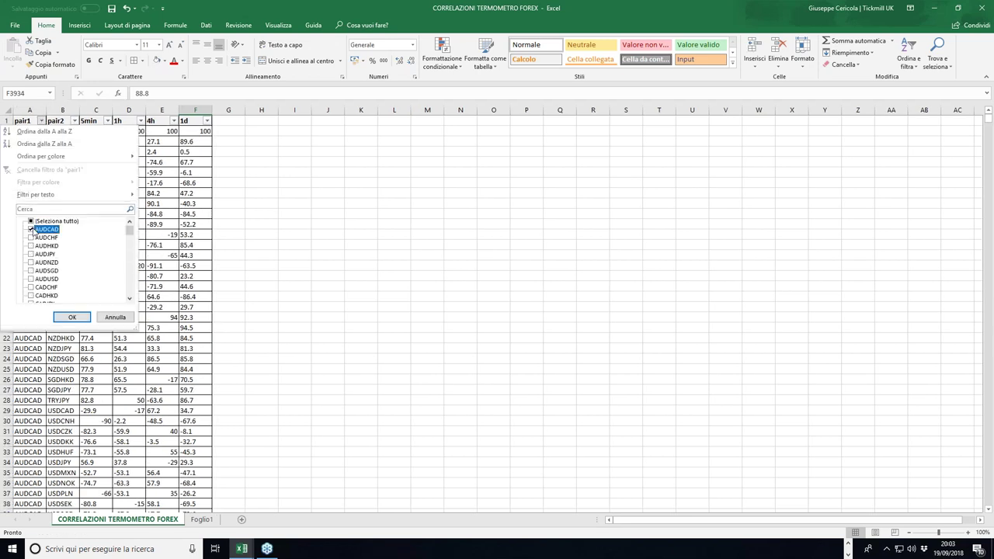
left_click(72, 317)
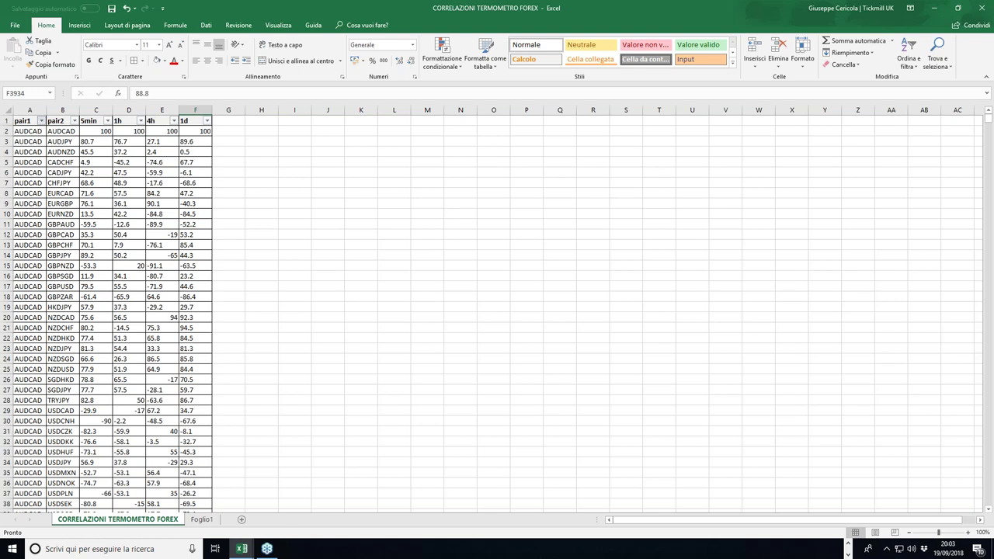
Step: Filter the pair2 column to AUDNZD and check its correlation with AUDCAD
left_click(74, 121)
left_click(66, 222)
left_click(64, 206)
type("aud")
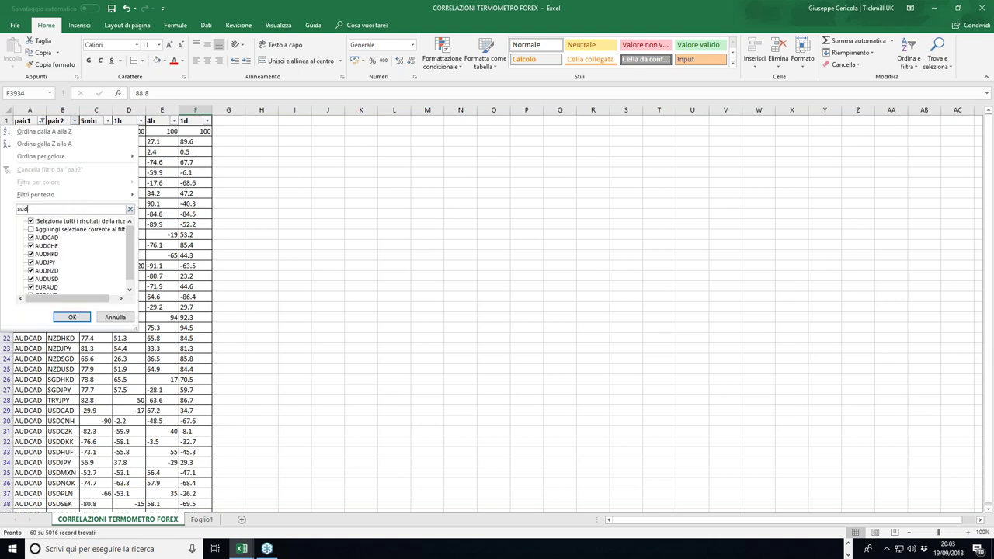
type("nzd")
left_click(32, 238)
left_click(32, 237)
left_click(71, 317)
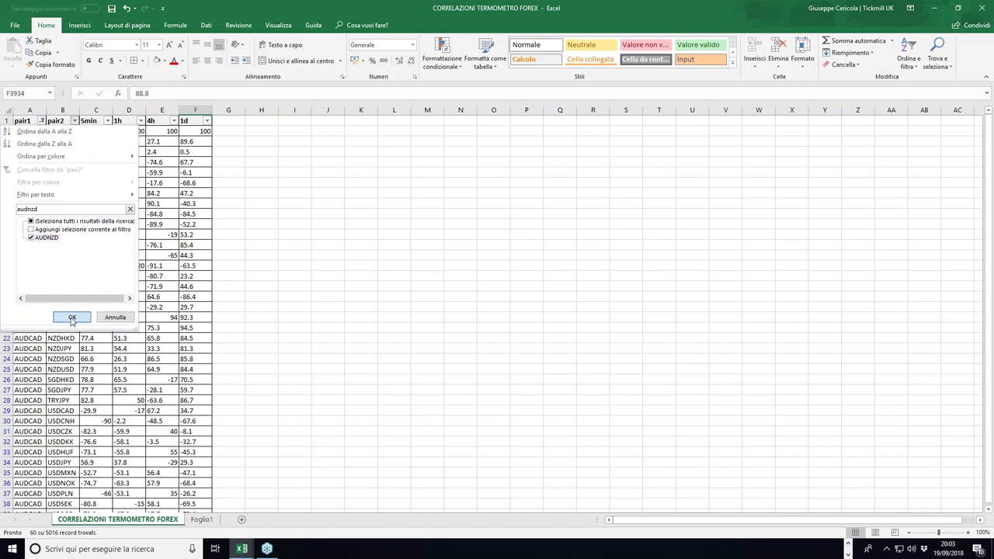
left_click(206, 142)
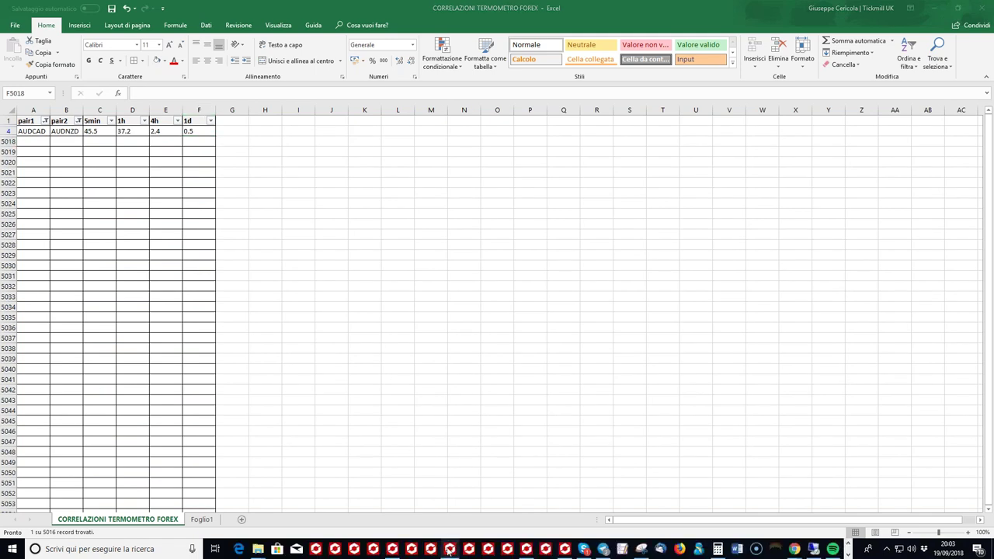
Step: Switch back to the MetaTrader EUR account and buy AUDNZD at 0.01 lots to complete the AUD basket
left_click(448, 551)
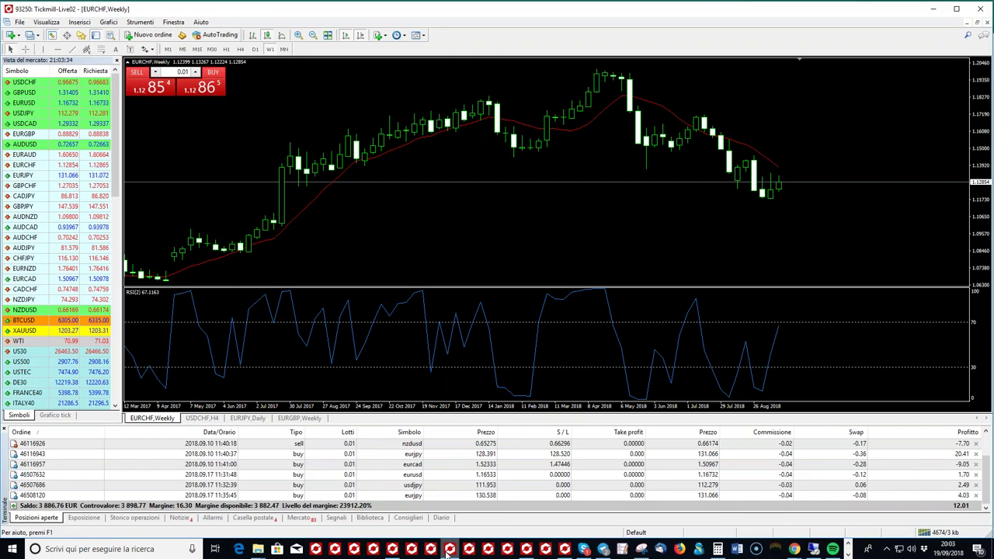
left_click(394, 550)
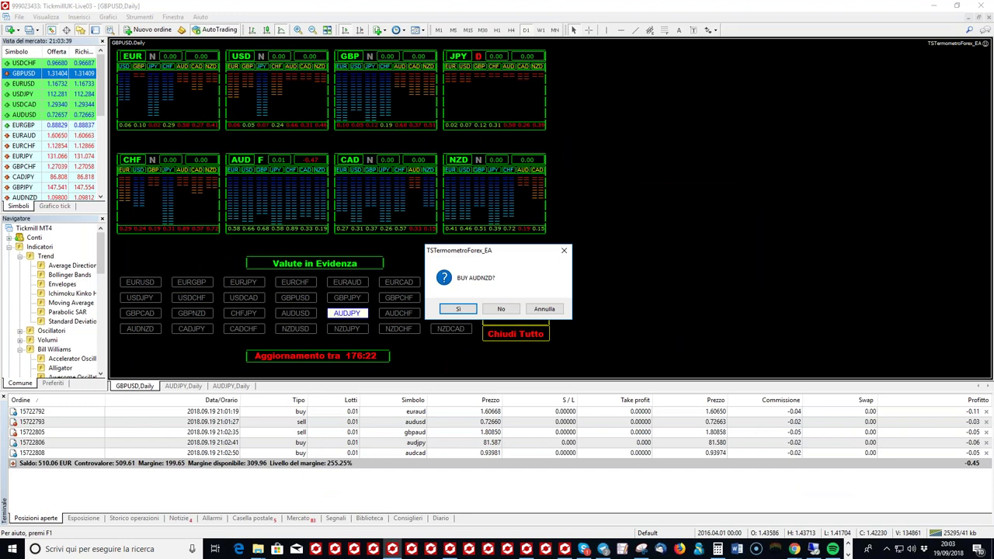
left_click(459, 309)
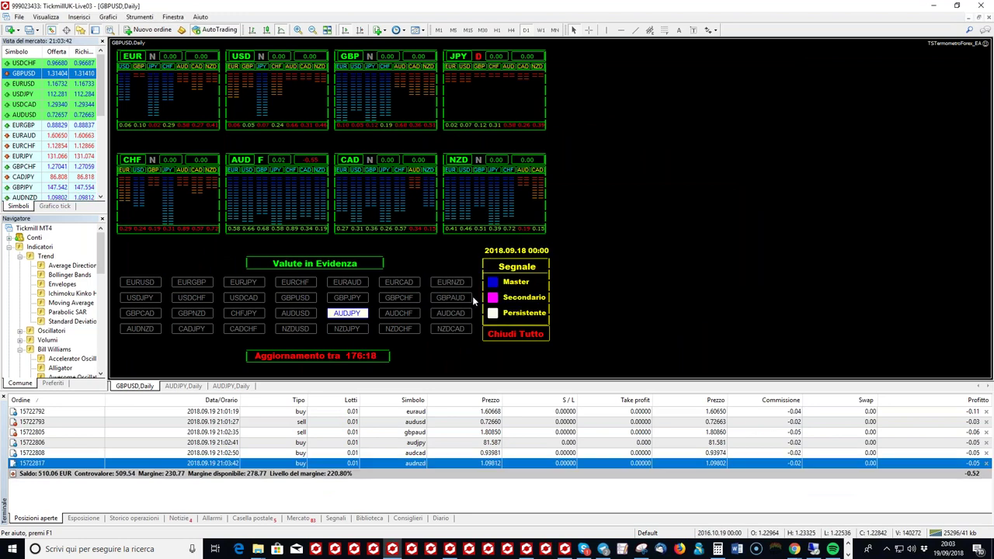
left_click(413, 455)
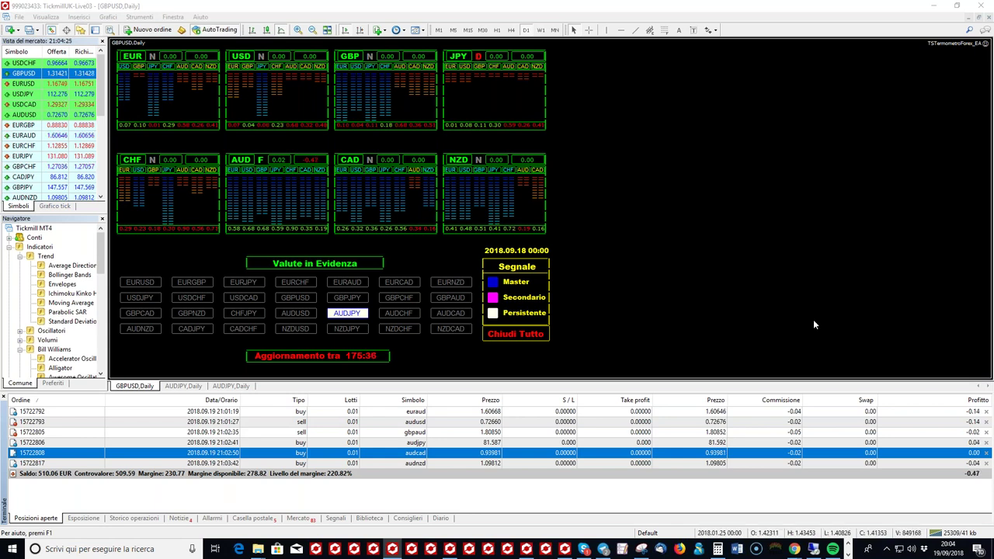
left_click(8, 468)
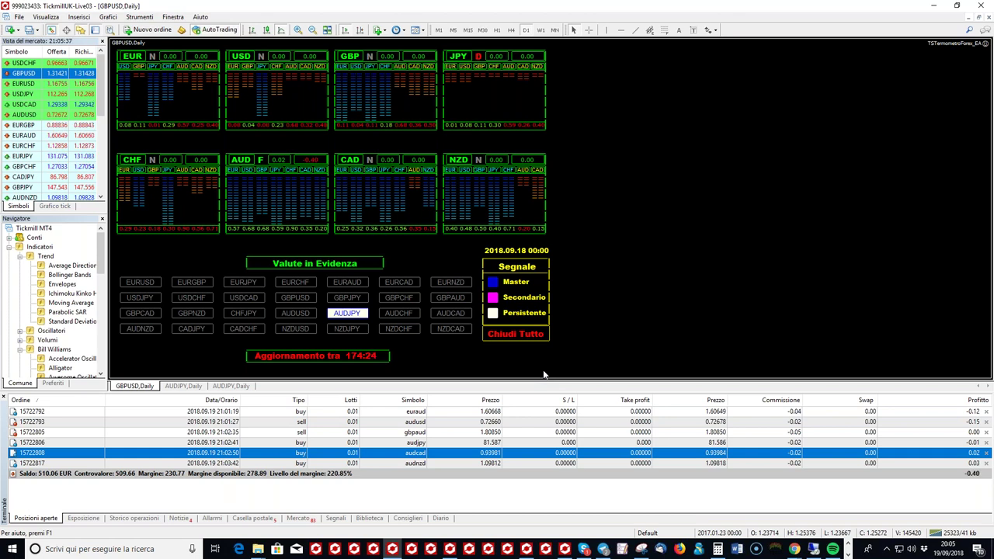
Step: Switch to the MetaTrader USD account and review its closed trades in the account history
left_click(564, 549)
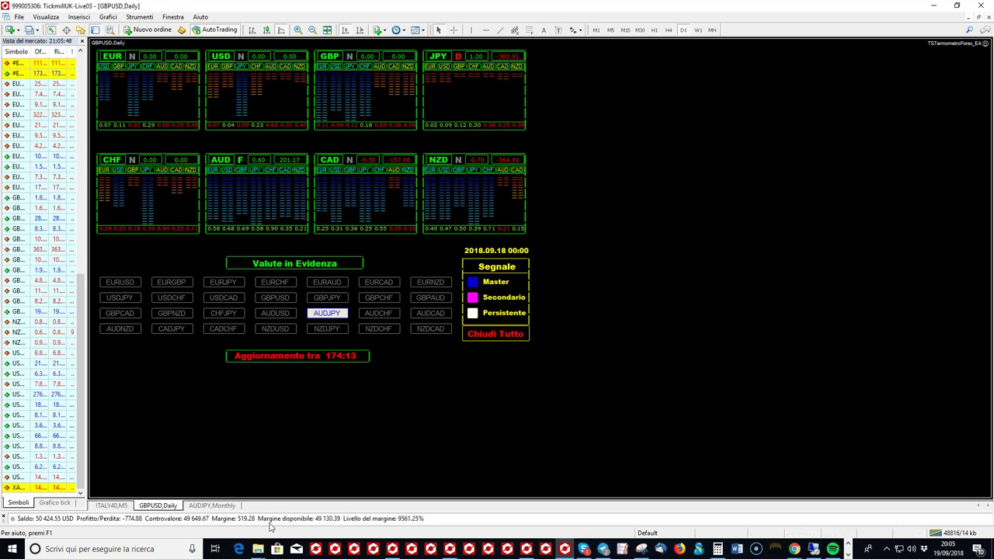
mouse_move(252, 520)
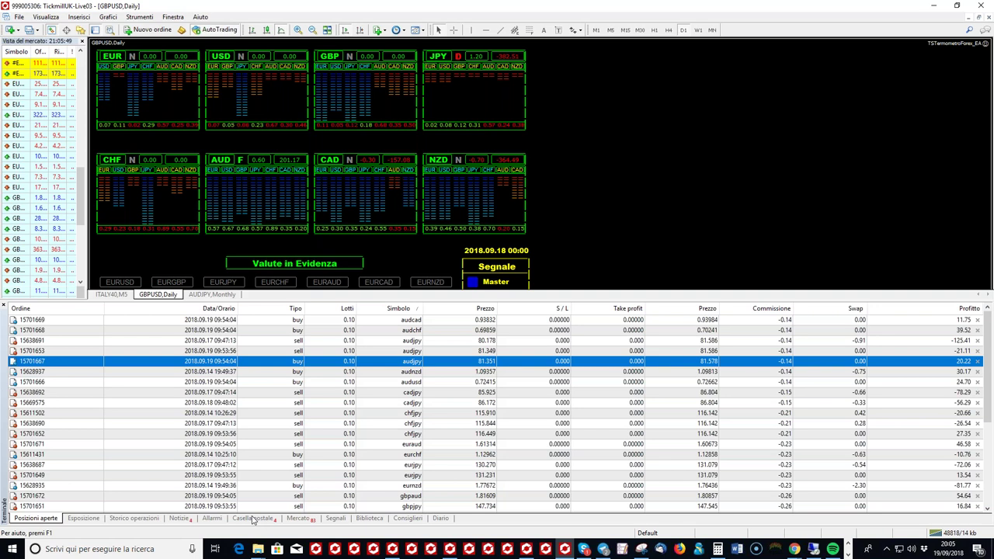
left_click(134, 518)
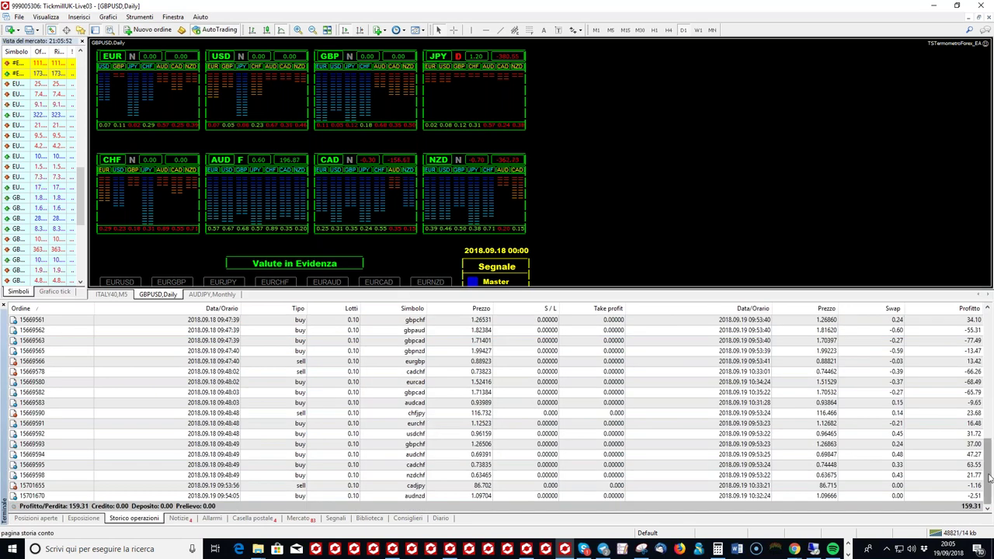
left_click_drag(990, 478, 978, 503)
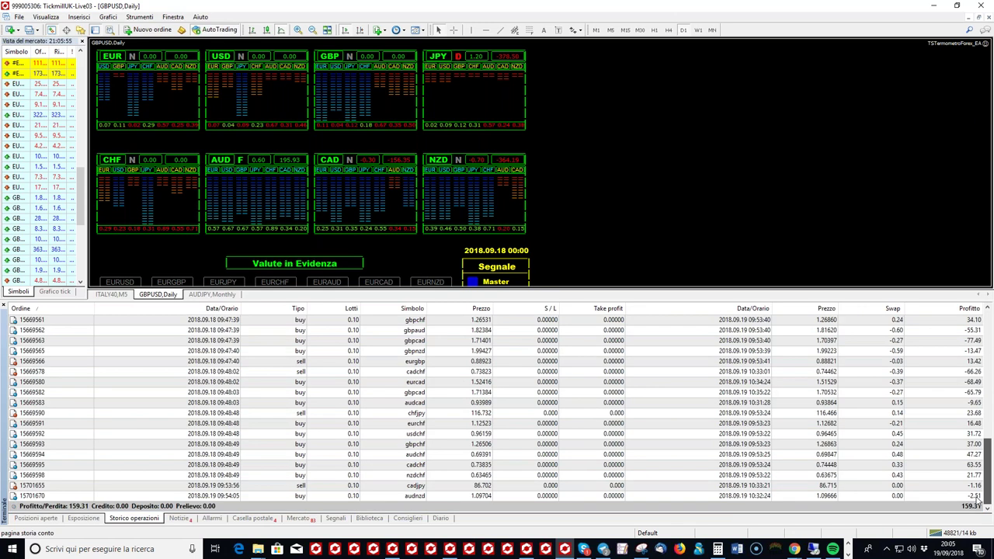
Step: Review the USD account's open basket positions through to the last one, and hide the Terminal pane
key("ctrl+shift+Tab")
key("ctrl+shift+Tab")
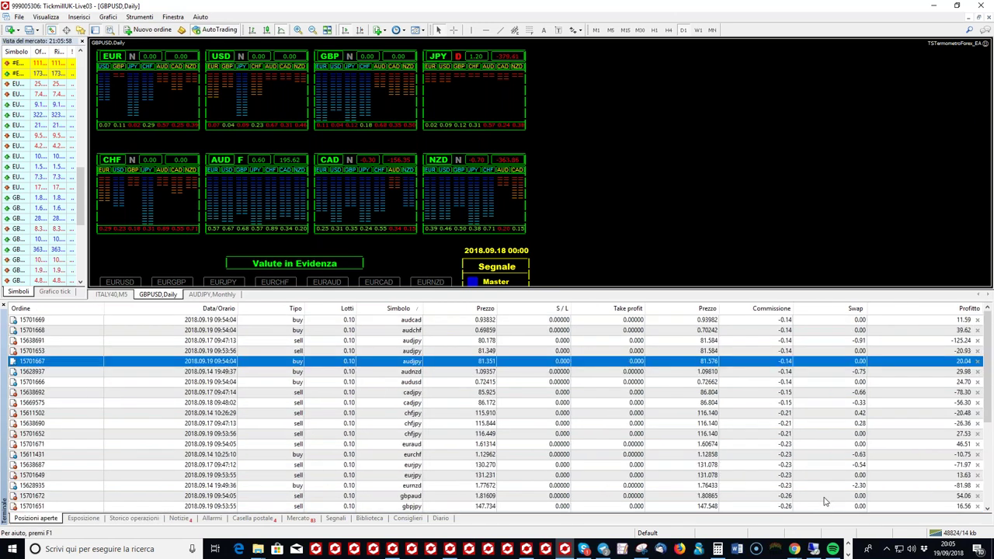
scroll(825, 501, "down", 5)
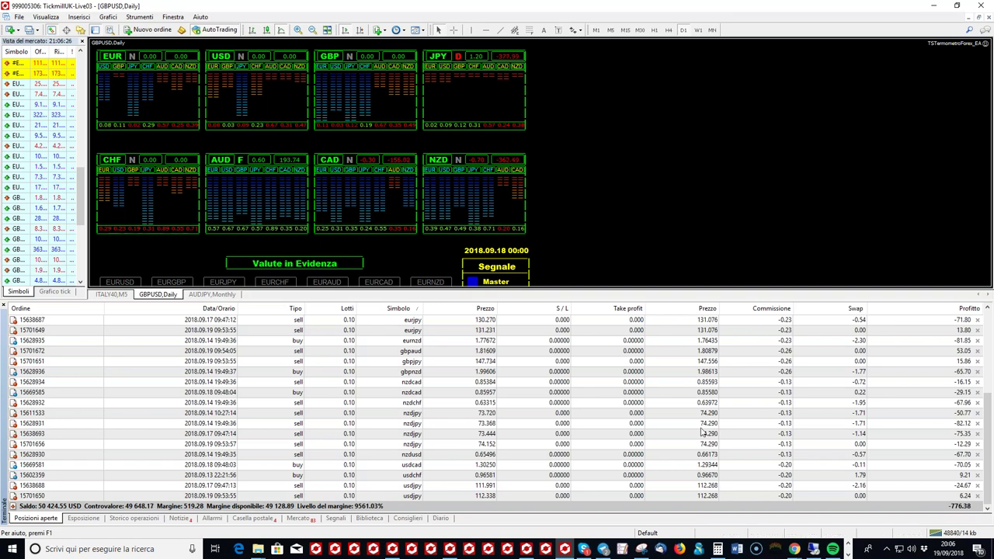
scroll(702, 431, "up", 1)
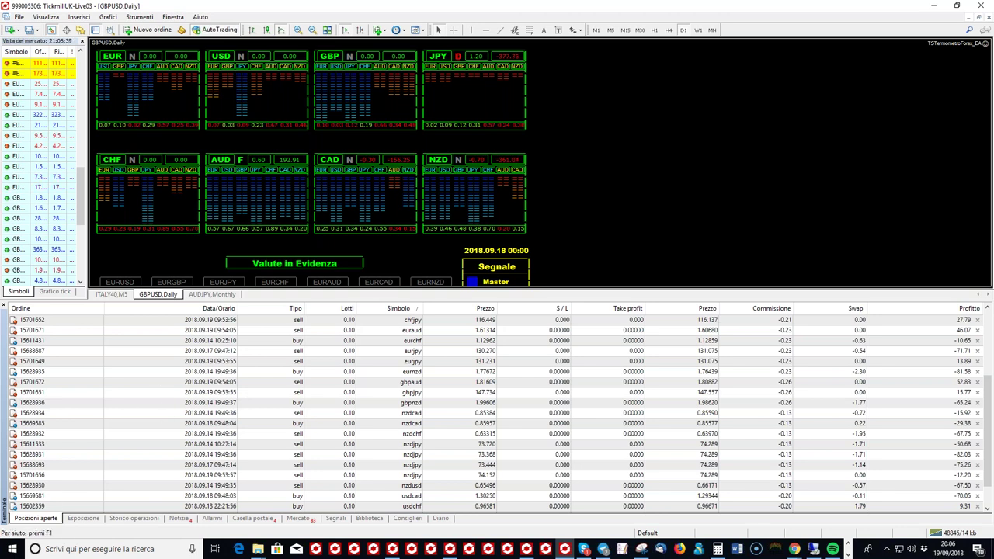
key("ctrl+t")
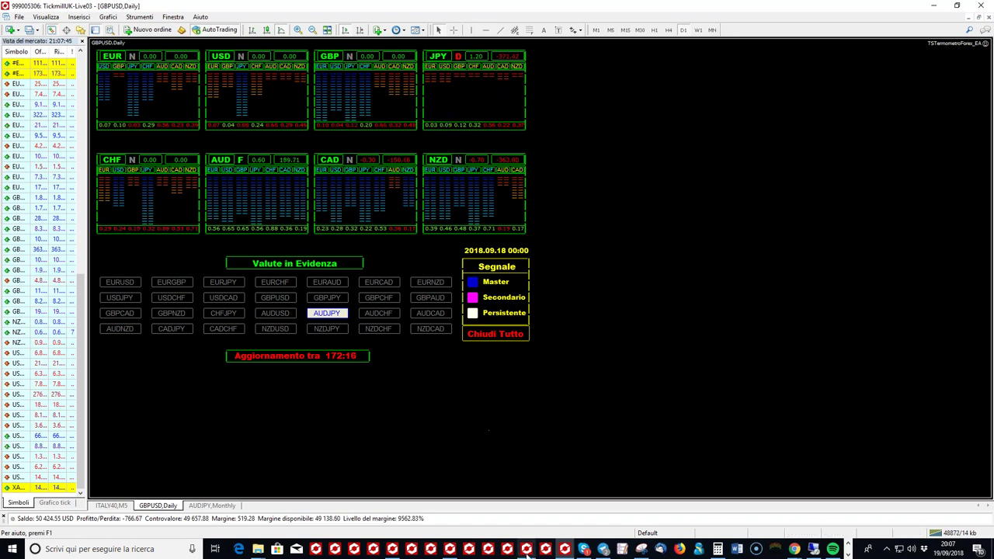
Step: Check the EUR account's open positions, and examine the ProfitBasket and LossBasket inputs of the TSTermometroForex_EA expert on the USD account
mouse_move(527, 554)
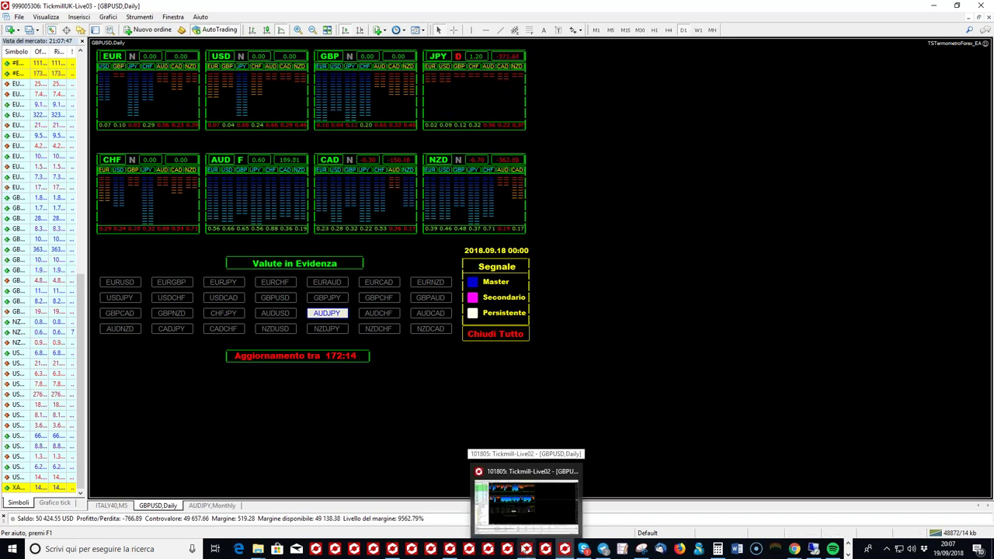
mouse_move(392, 551)
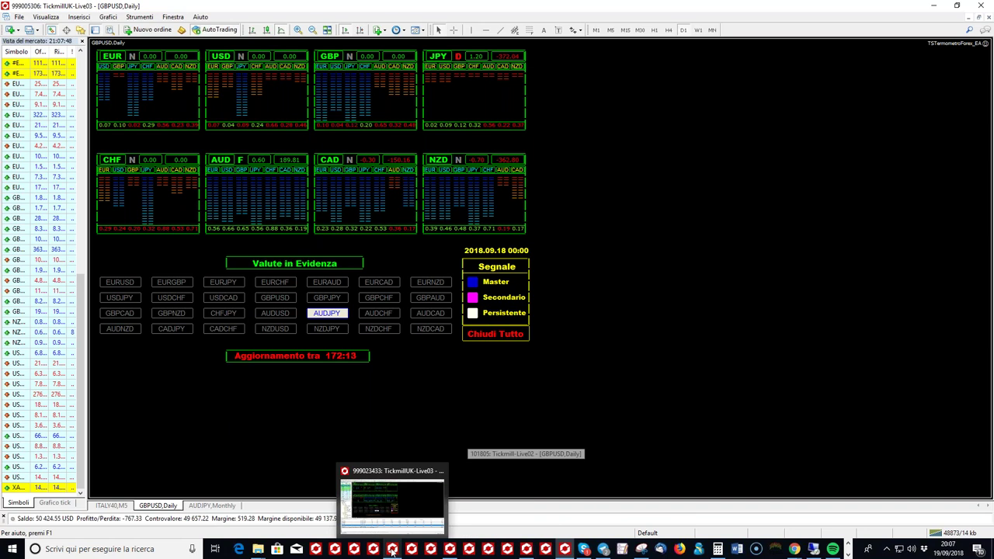
left_click(392, 551)
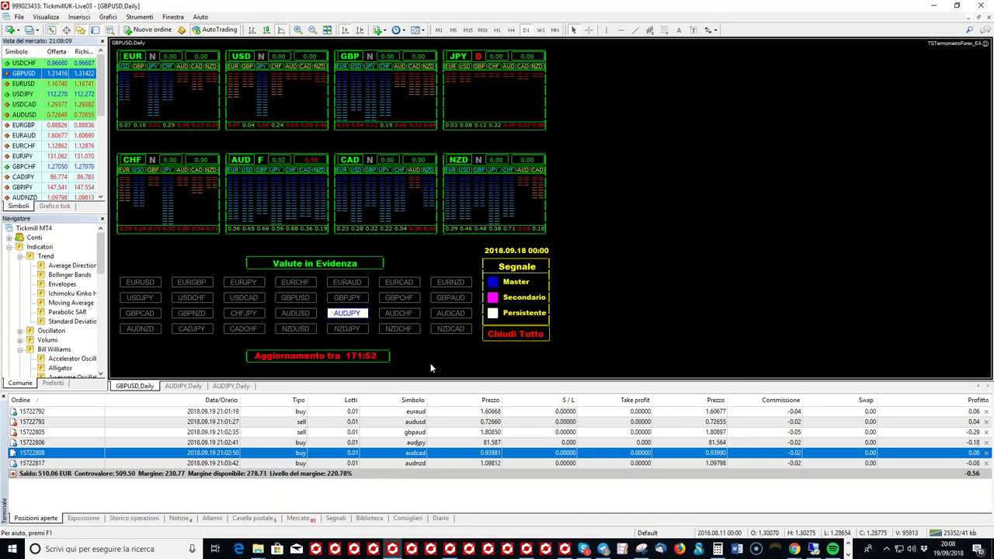
left_click(564, 549)
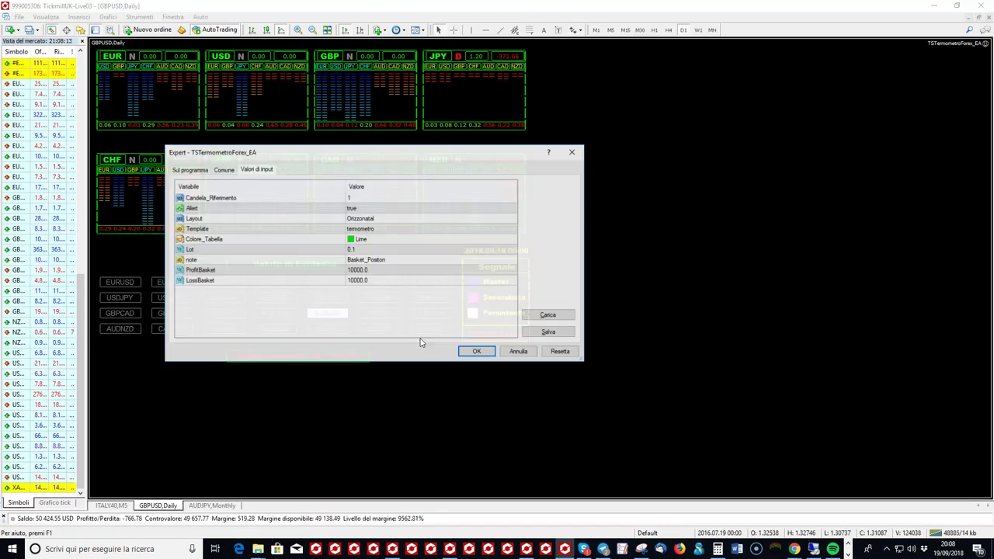
left_click(366, 283)
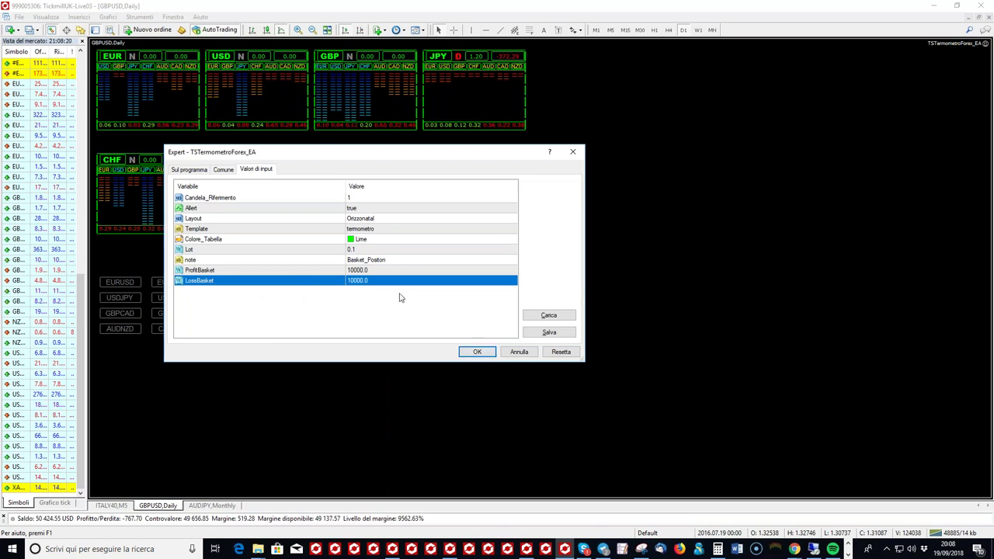
left_click(518, 353)
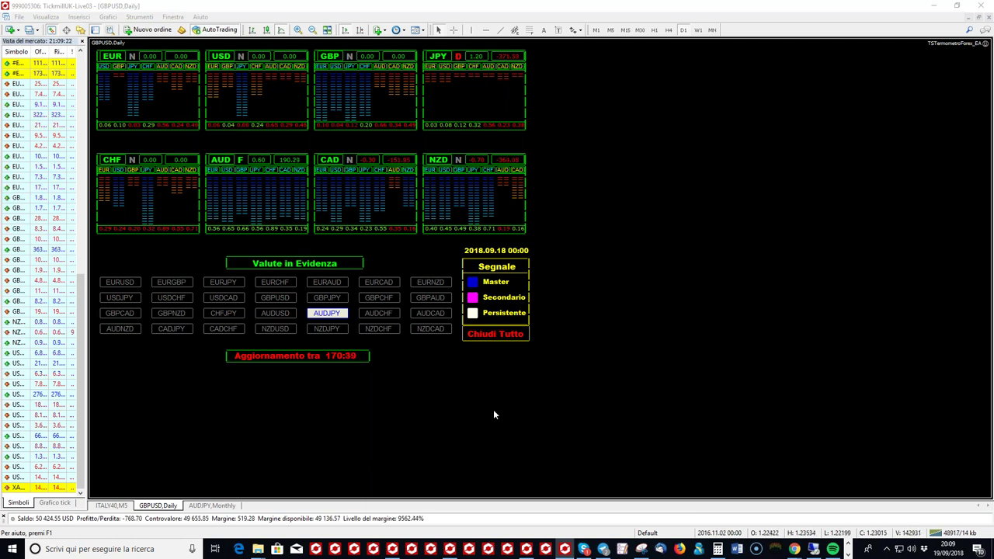
Step: Return to the EUR account, review its closed trades in the account history, and go back to the open positions
left_click(397, 549)
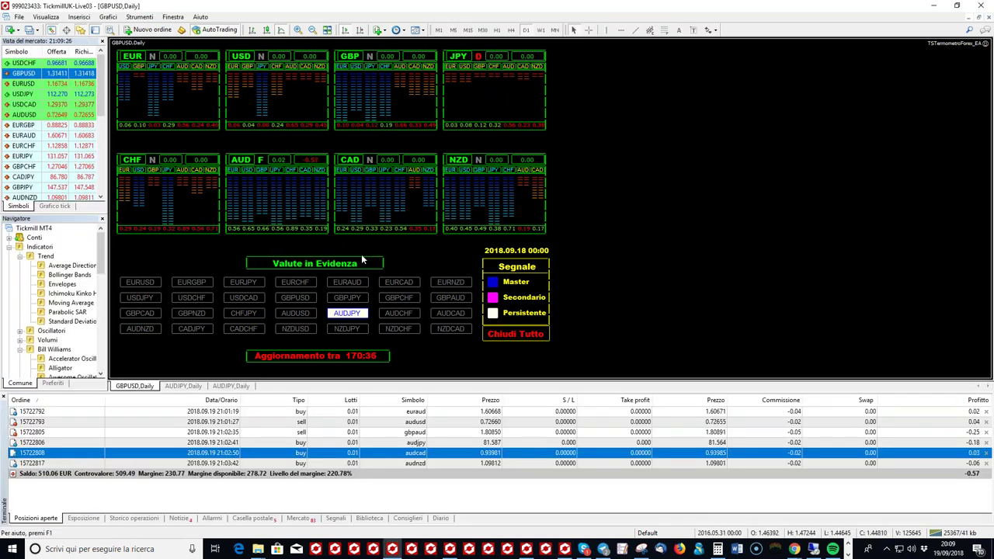
left_click(134, 518)
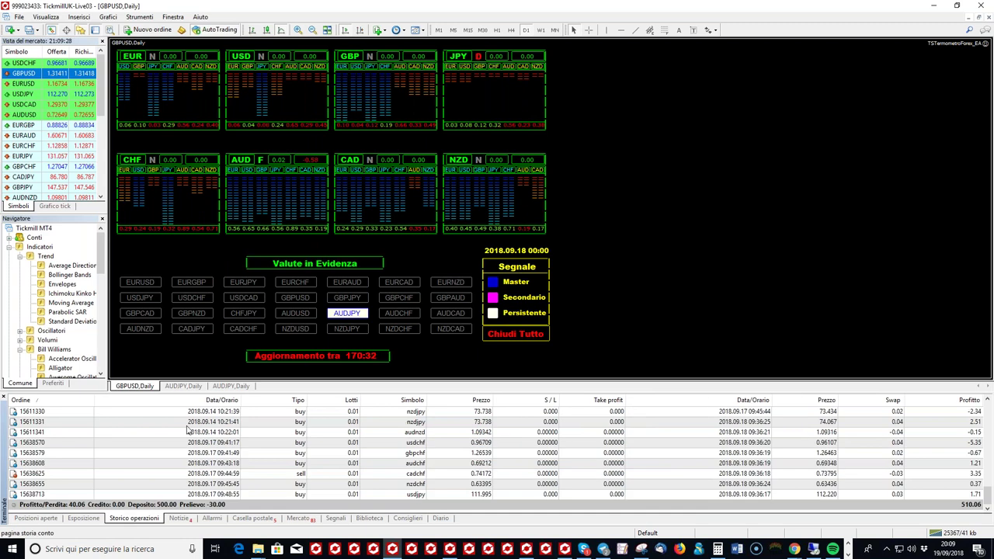
scroll(186, 431, "up", 5)
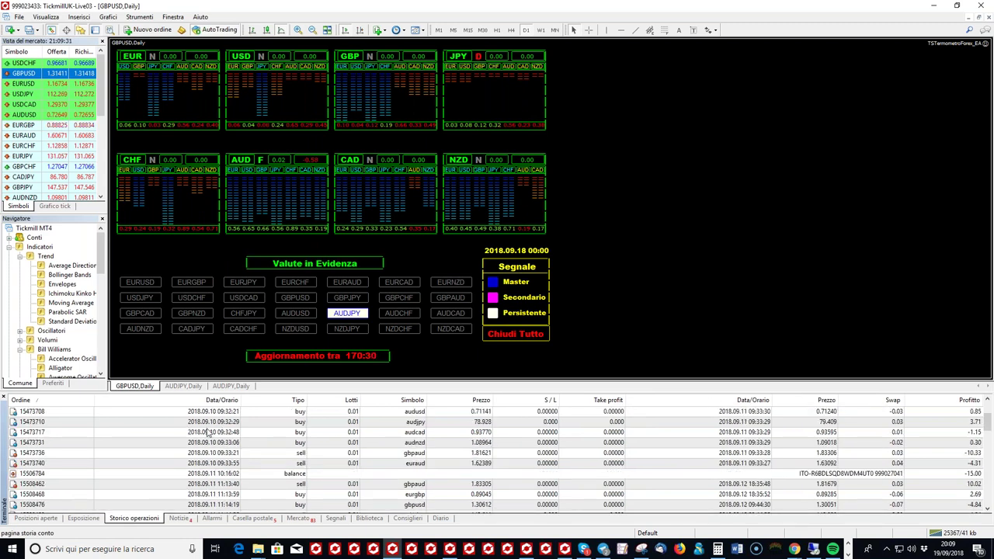
scroll(210, 434, "down", 3)
scroll(209, 433, "down", 10)
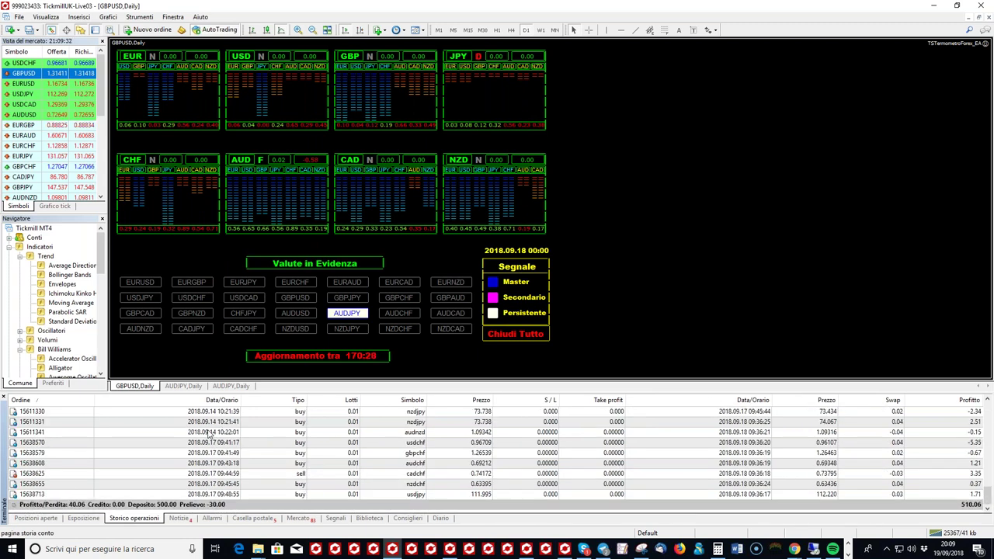
left_click(35, 518)
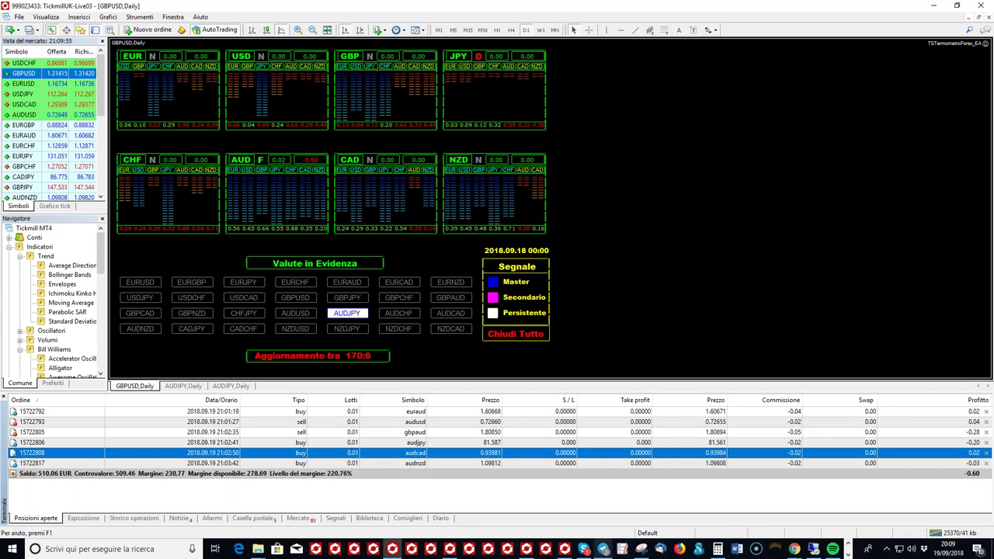
Step: Switch to Chrome, review the Termometro Forex - Basket performance and trade history on Myfxbook, and open the site's home dashboard
mouse_move(605, 552)
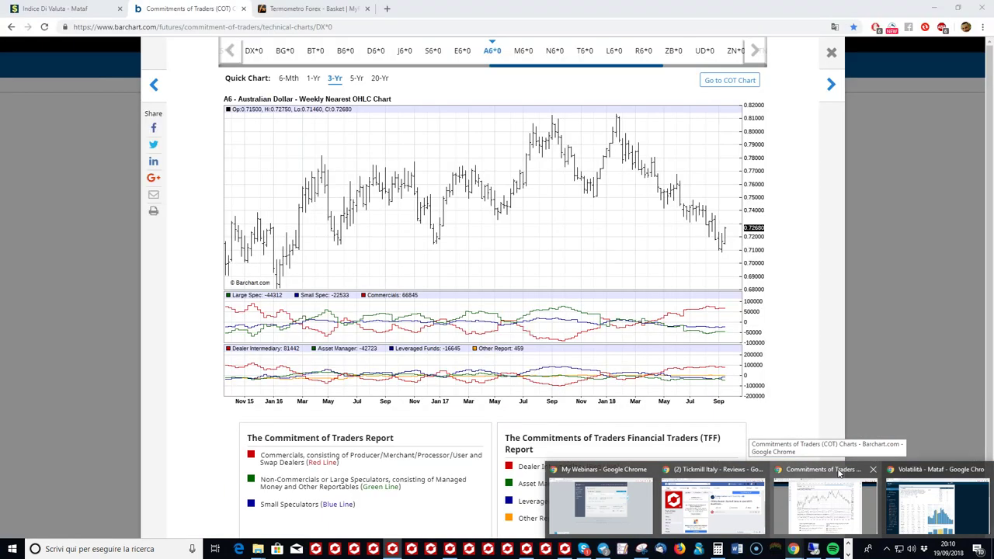
left_click(839, 473)
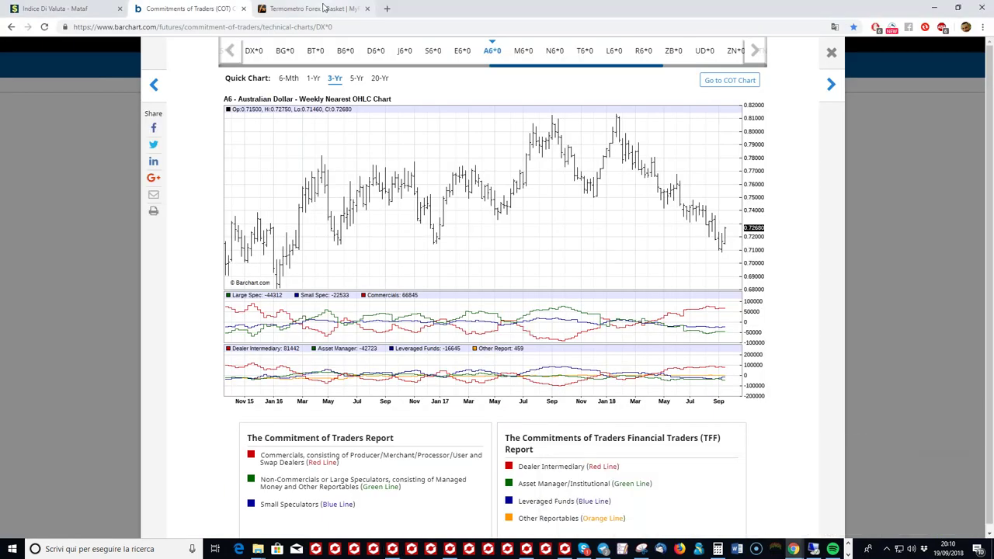
left_click(324, 8)
scroll(284, 250, "up", 4)
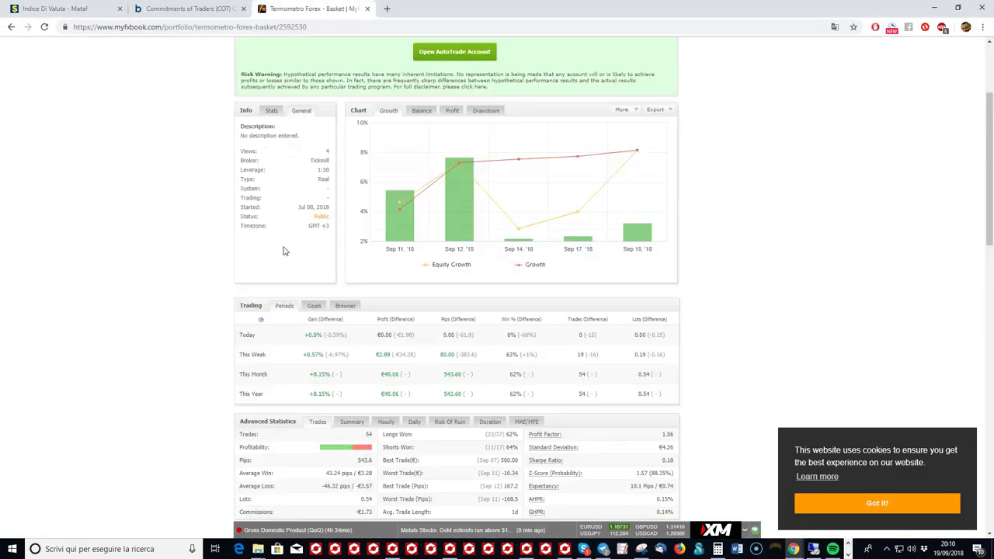
scroll(284, 251, "up", 3)
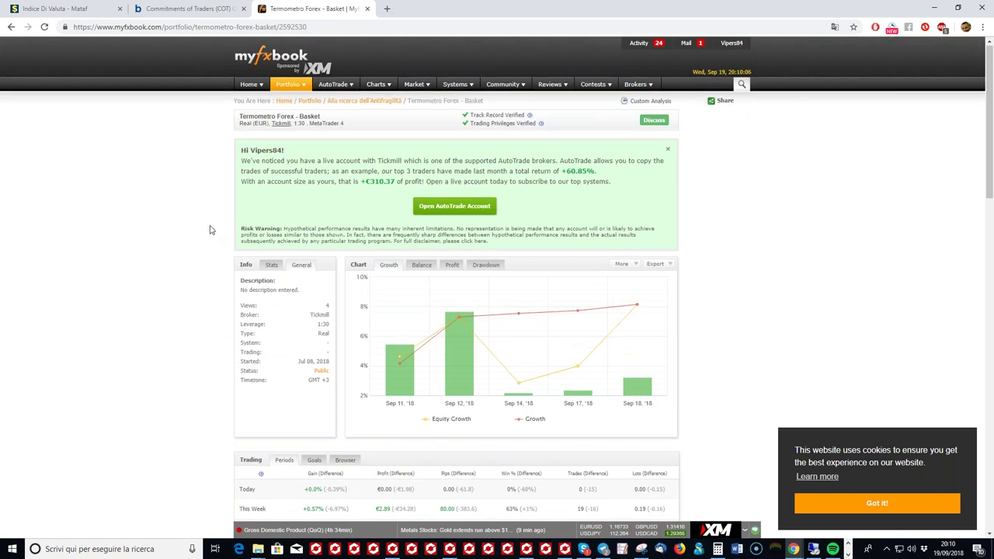
scroll(210, 230, "down", 5)
scroll(210, 230, "down", 3)
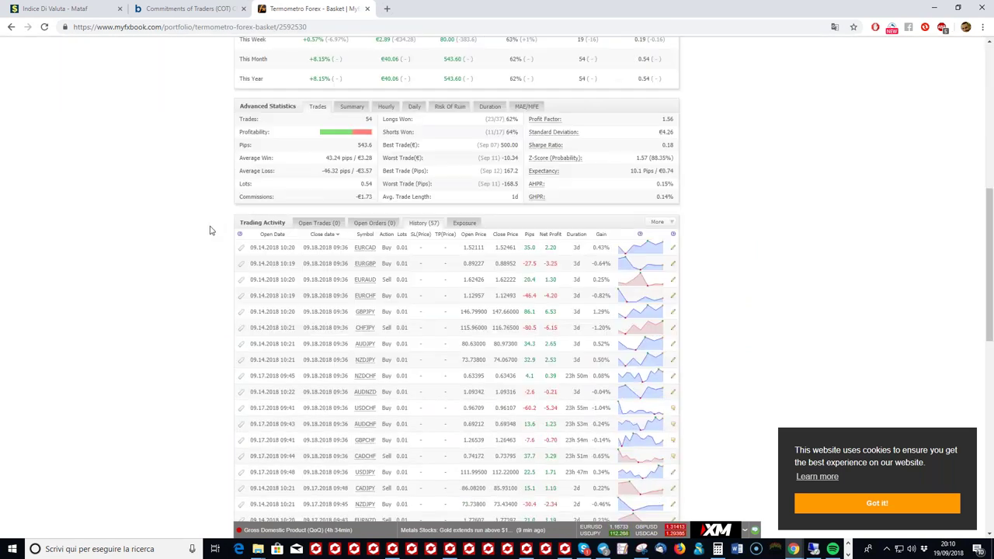
scroll(209, 230, "up", 6)
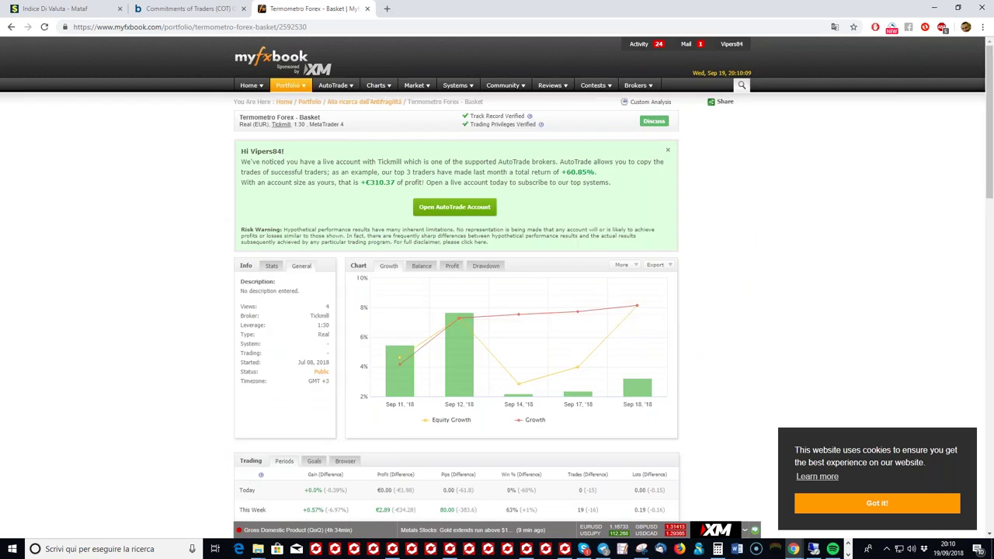
left_click(247, 100)
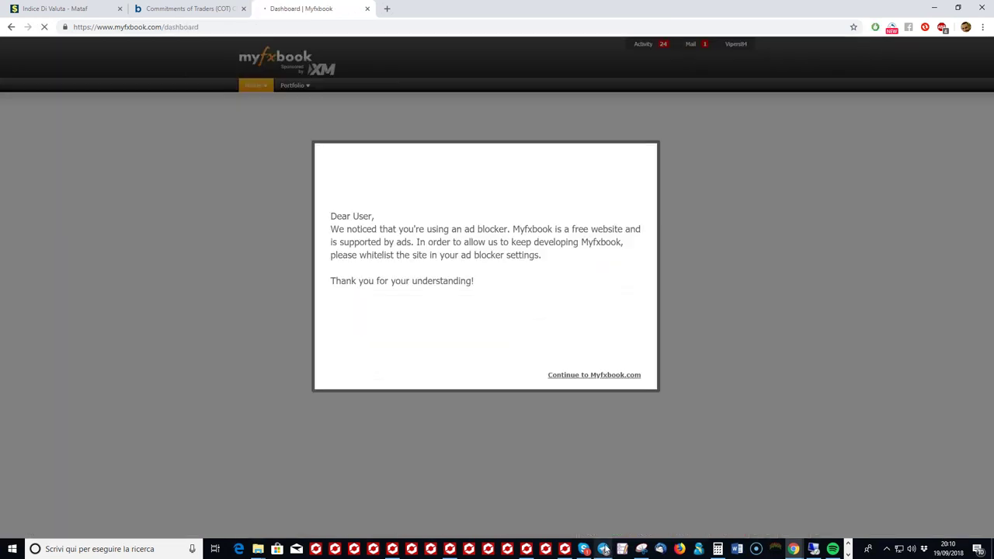
Step: Switch to Telegram to view the WorkinForex group chat, and close its window
left_click(603, 549)
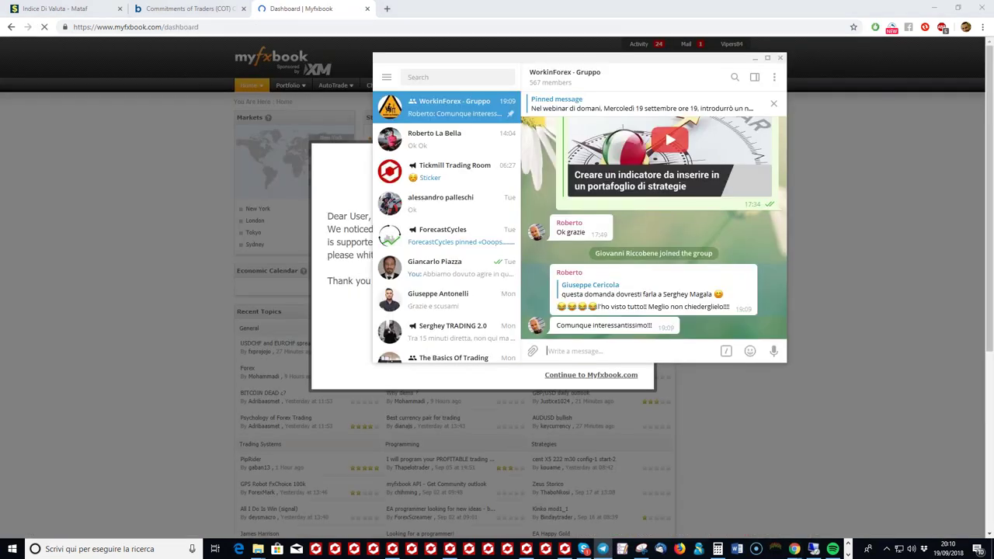
left_click_drag(677, 66, 700, 71)
left_click(778, 63)
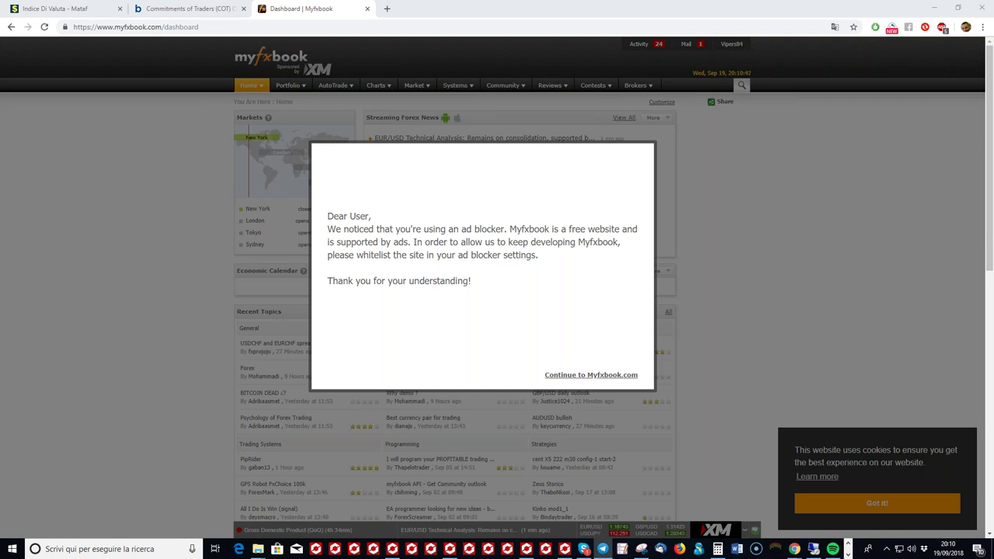
Step: Dismiss the Myfxbook ad-blocker notice and go to the Accounts list on the dashboard
left_click(577, 382)
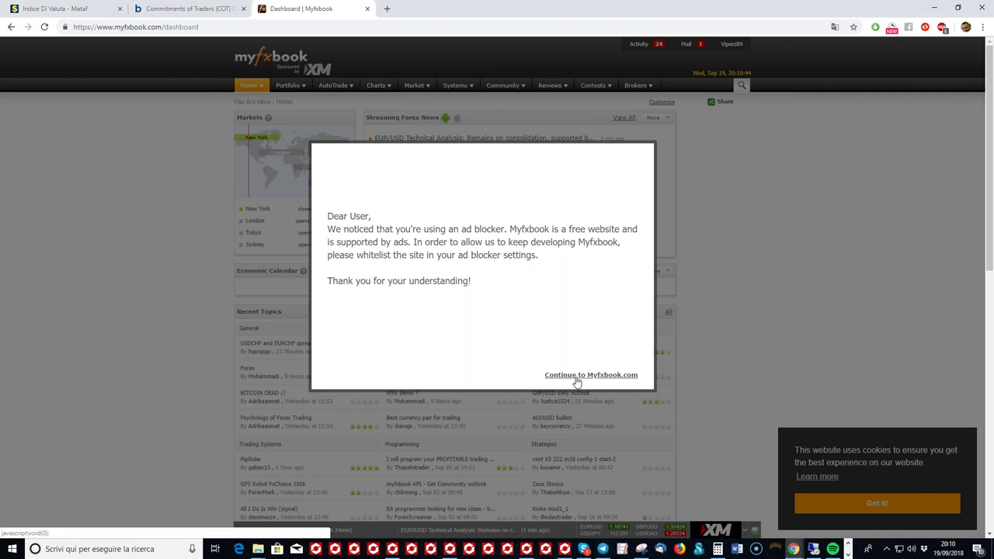
left_click(577, 376)
scroll(192, 305, "down", 4)
scroll(223, 248, "down", 4)
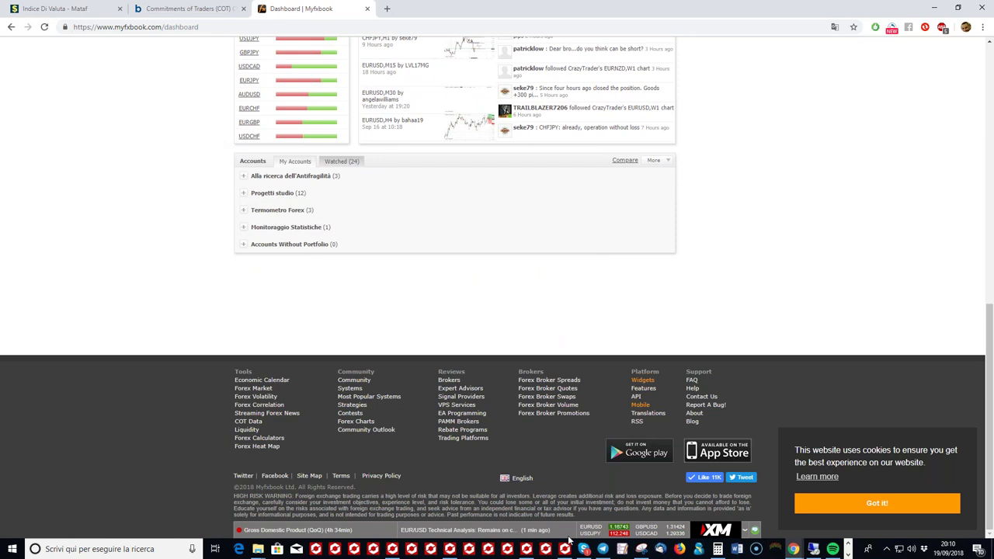
Step: Switch to the Chrome window showing the Tickmill Italy Facebook page and examine its Reviews section and the posted recommendation
left_click(177, 8)
left_click(794, 550)
left_click(734, 504)
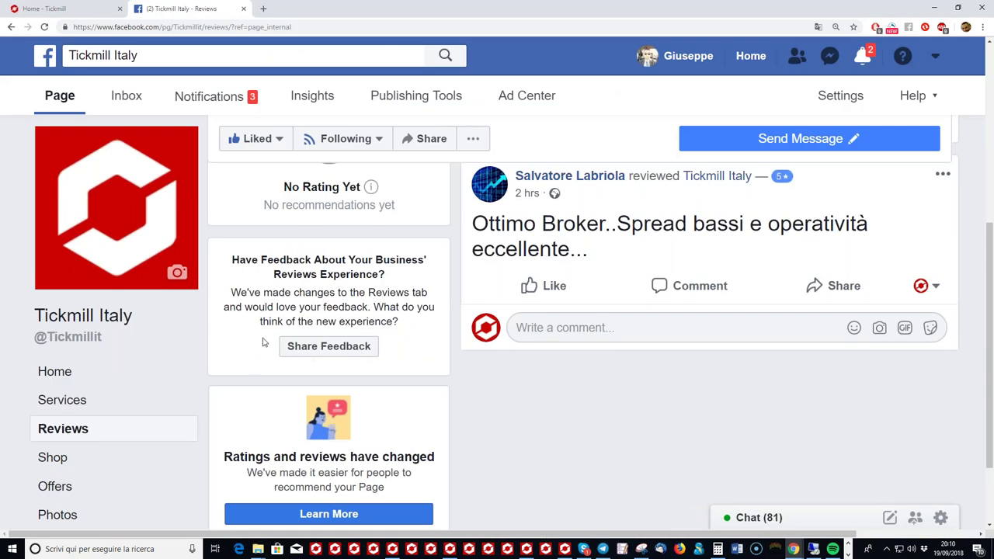
scroll(262, 343, "up", 2)
scroll(264, 343, "down", 2)
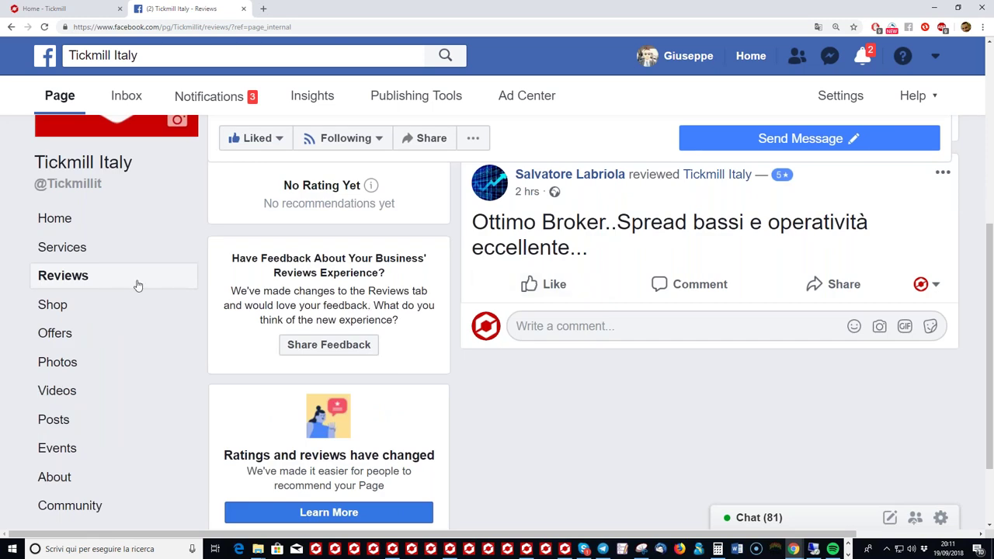
scroll(251, 233, "up", 2)
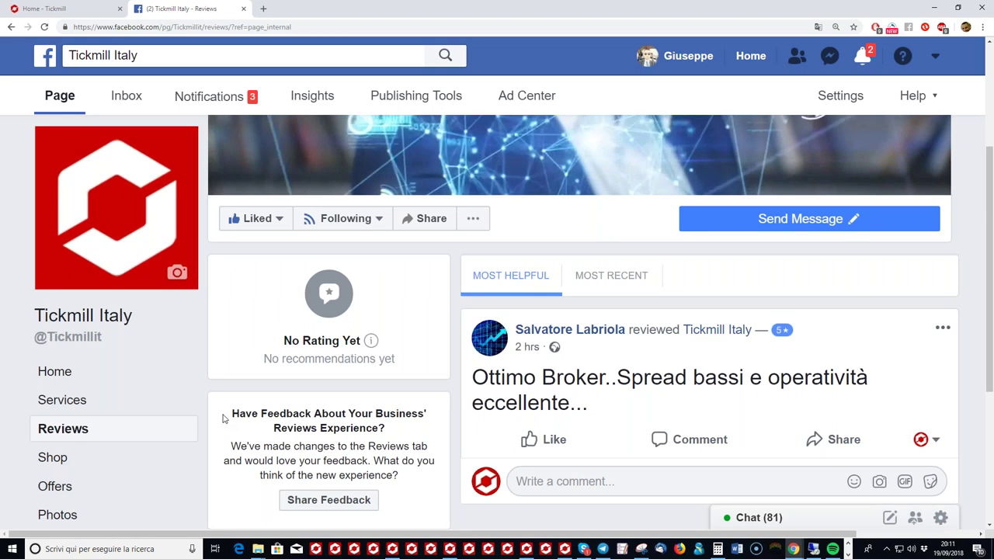
scroll(223, 418, "down", 1)
scroll(223, 418, "down", 1)
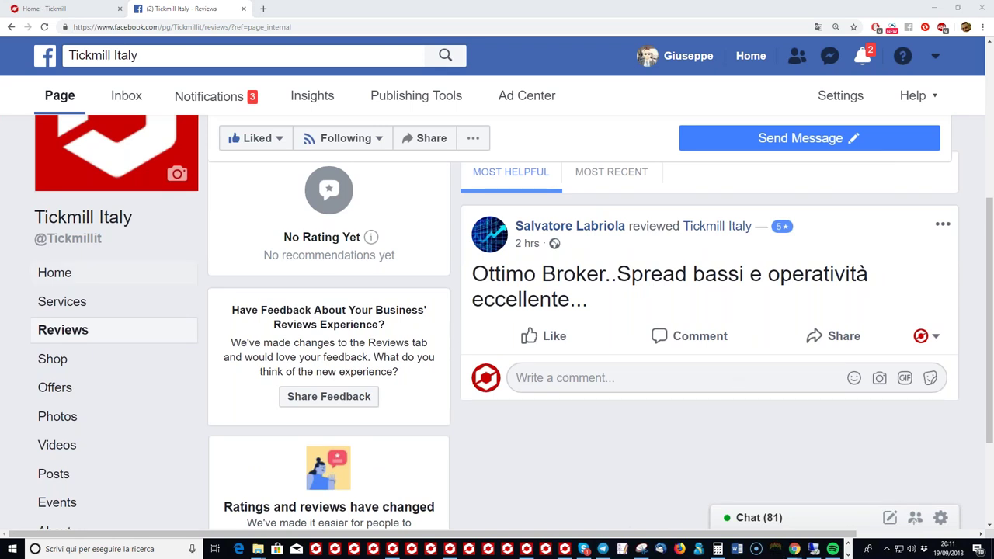
scroll(411, 320, "up", 1)
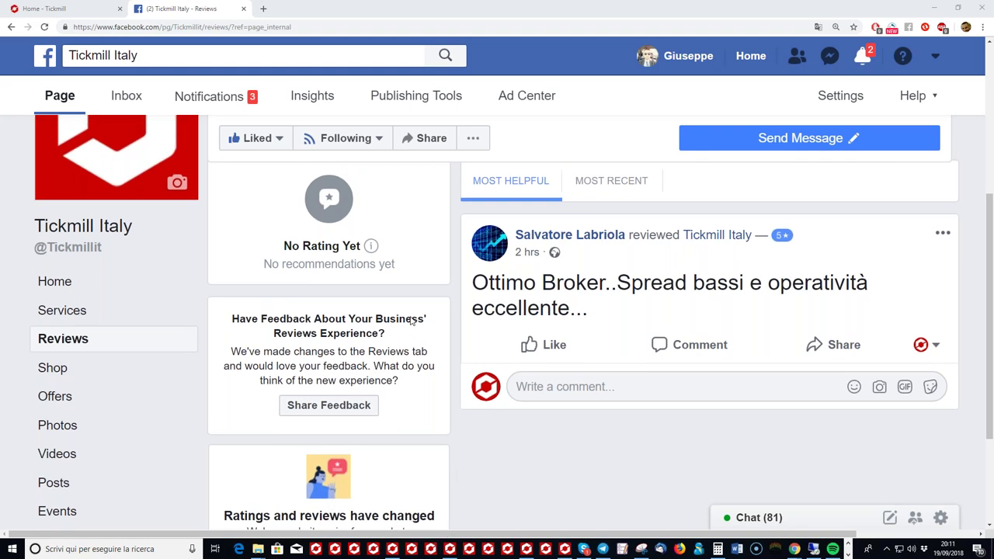
scroll(412, 320, "up", 1)
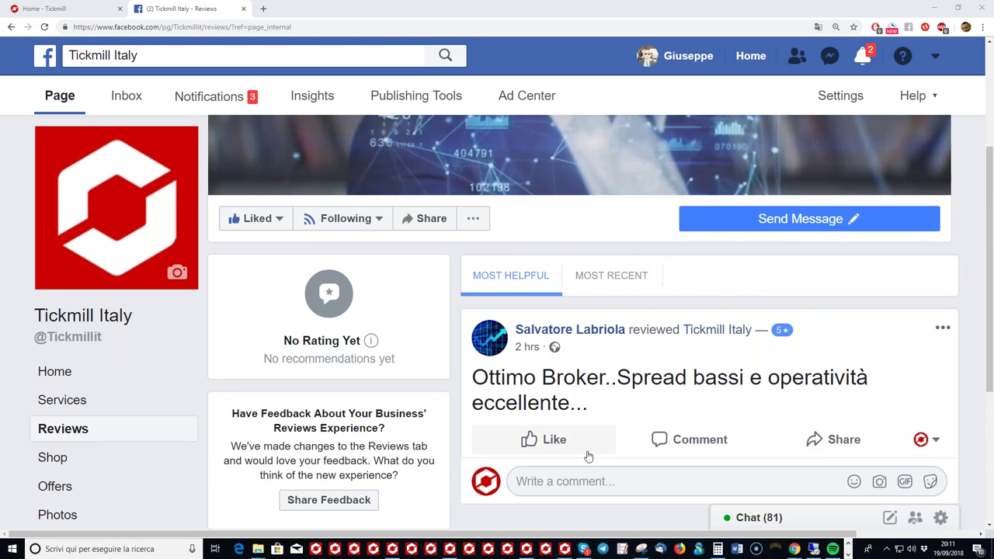
mouse_move(588, 457)
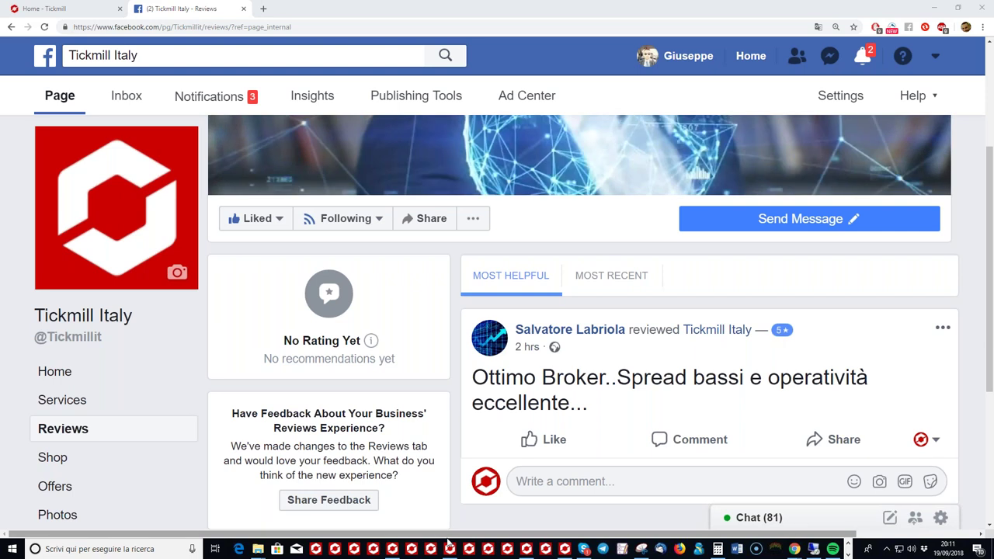
Step: Switch to the MetaTrader terminal of the live account holding the AUD basket to view its open positions
mouse_move(450, 548)
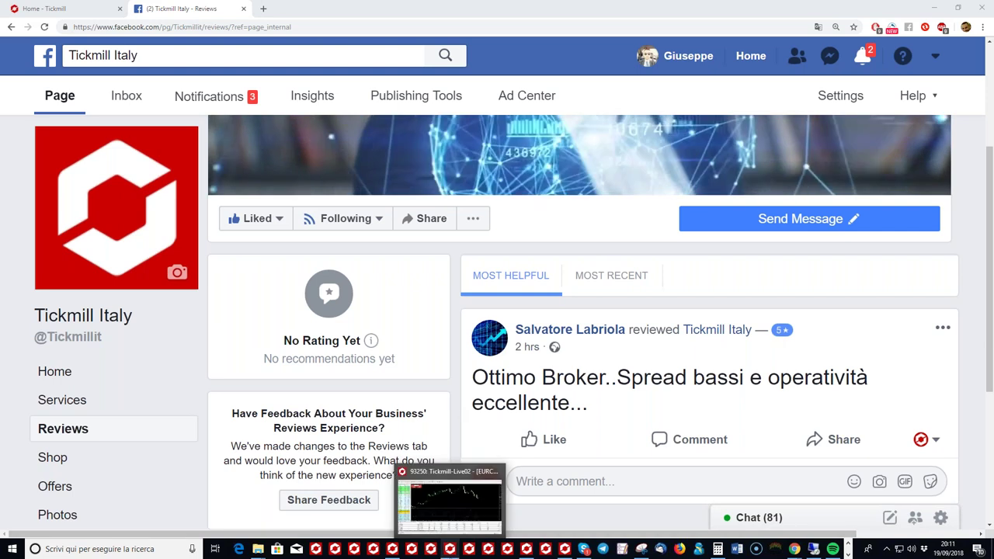
left_click(386, 556)
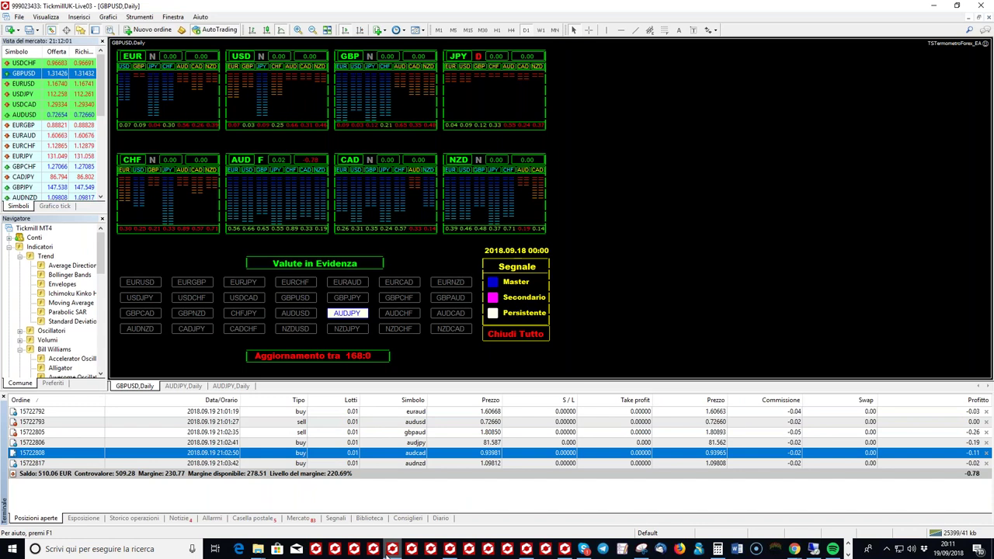